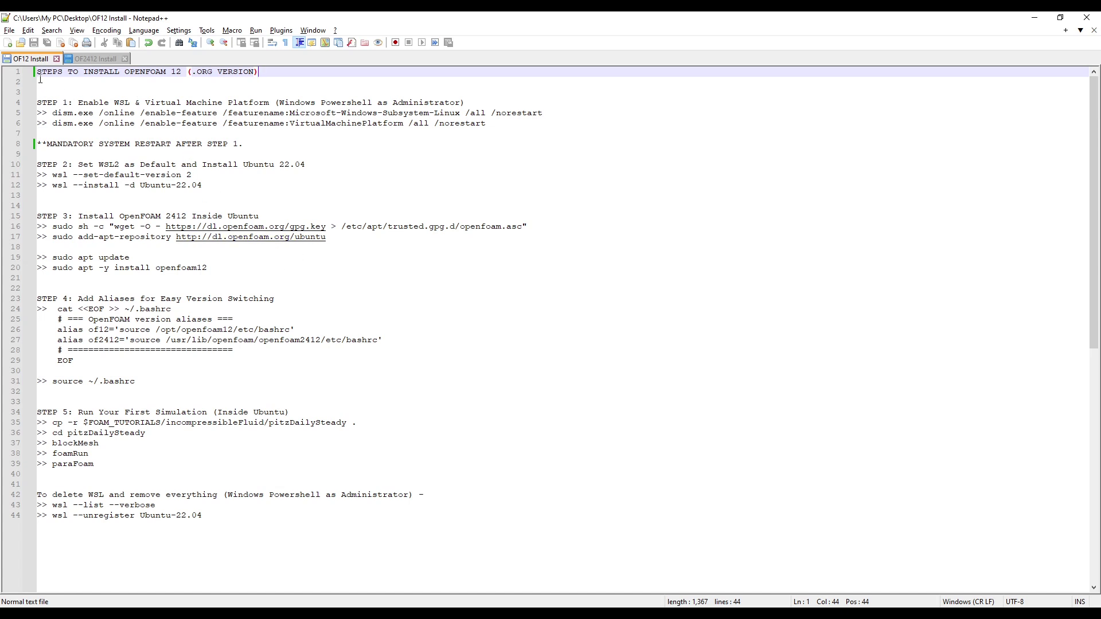
# Compare the OpenFOAM 12 and v2412 install notes, highlighting each title
pyautogui.moveTo(119, 73); pyautogui.dragTo(234, 75)
pyautogui.click(98, 60)
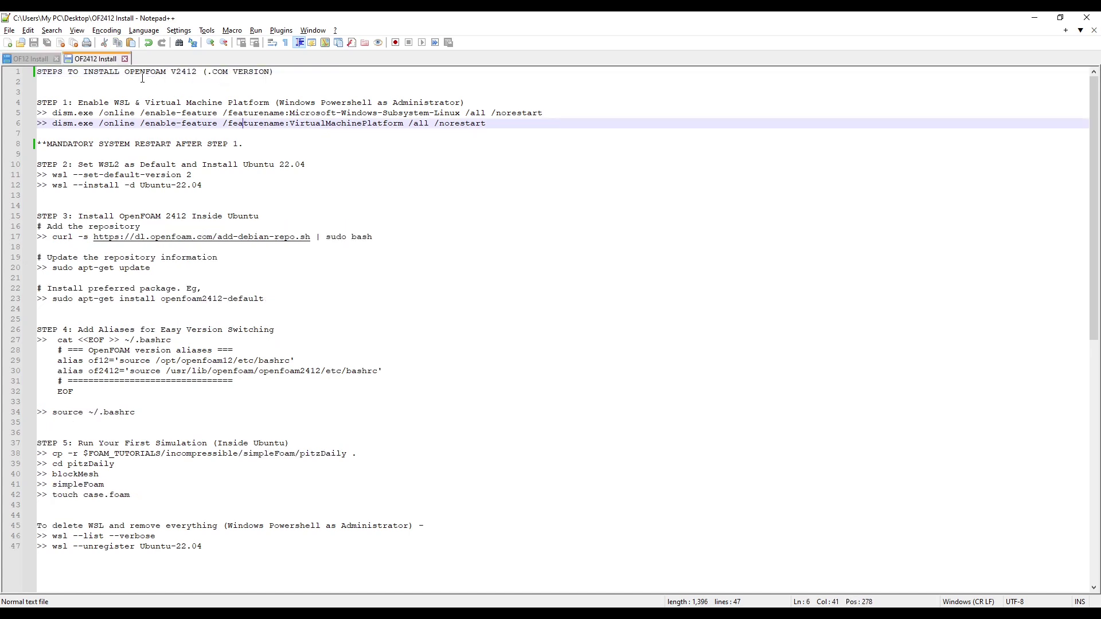
pyautogui.click(31, 59)
pyautogui.click(109, 72)
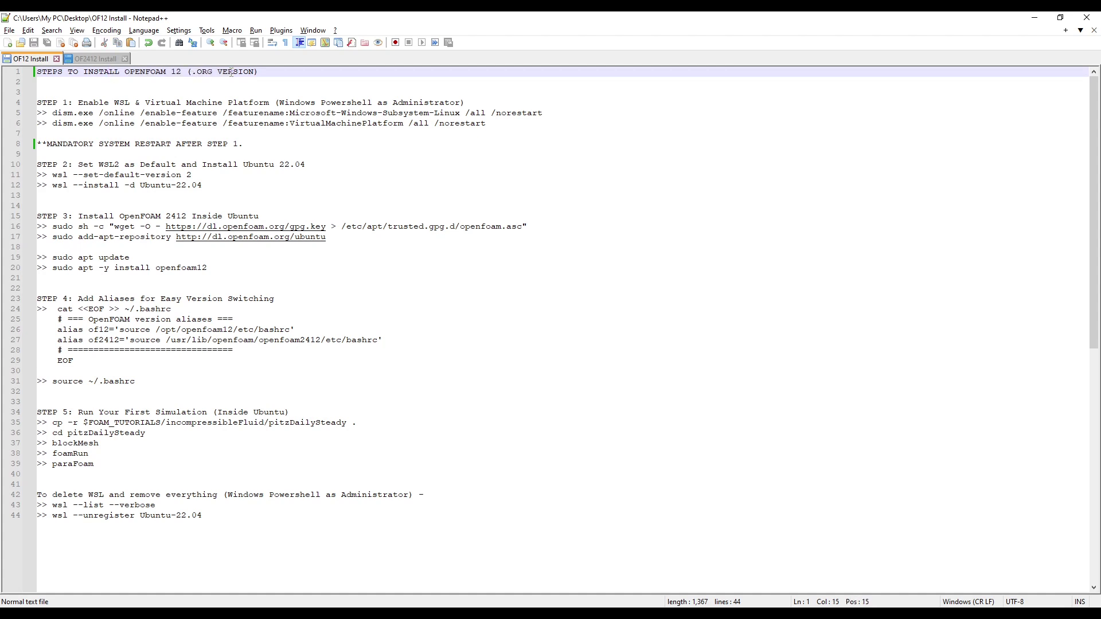
pyautogui.click(82, 60)
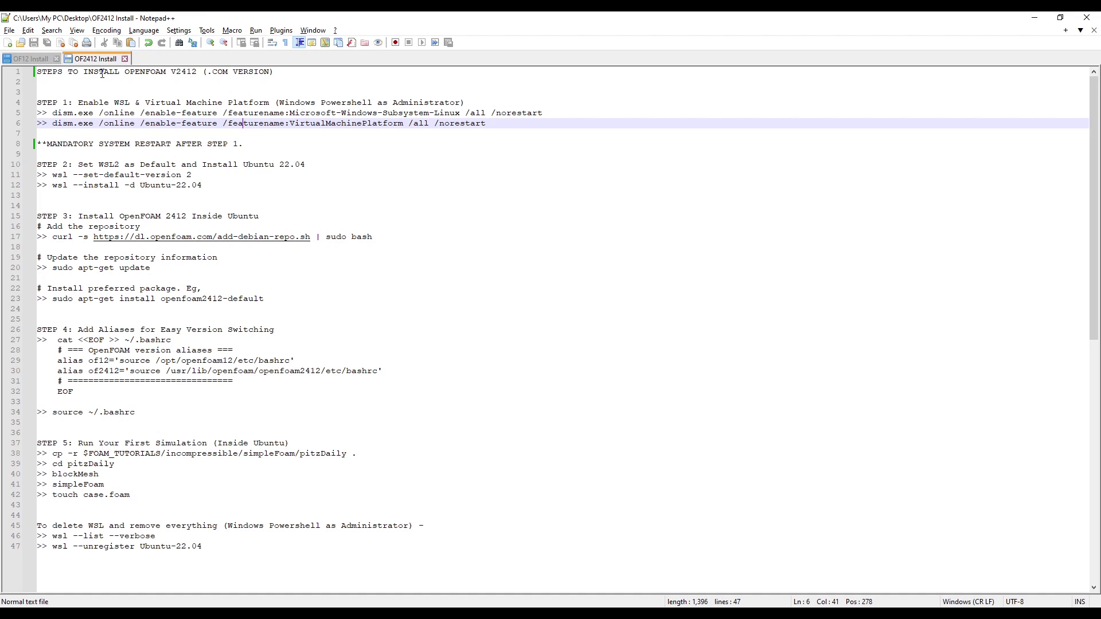
pyautogui.moveTo(208, 73); pyautogui.dragTo(228, 74)
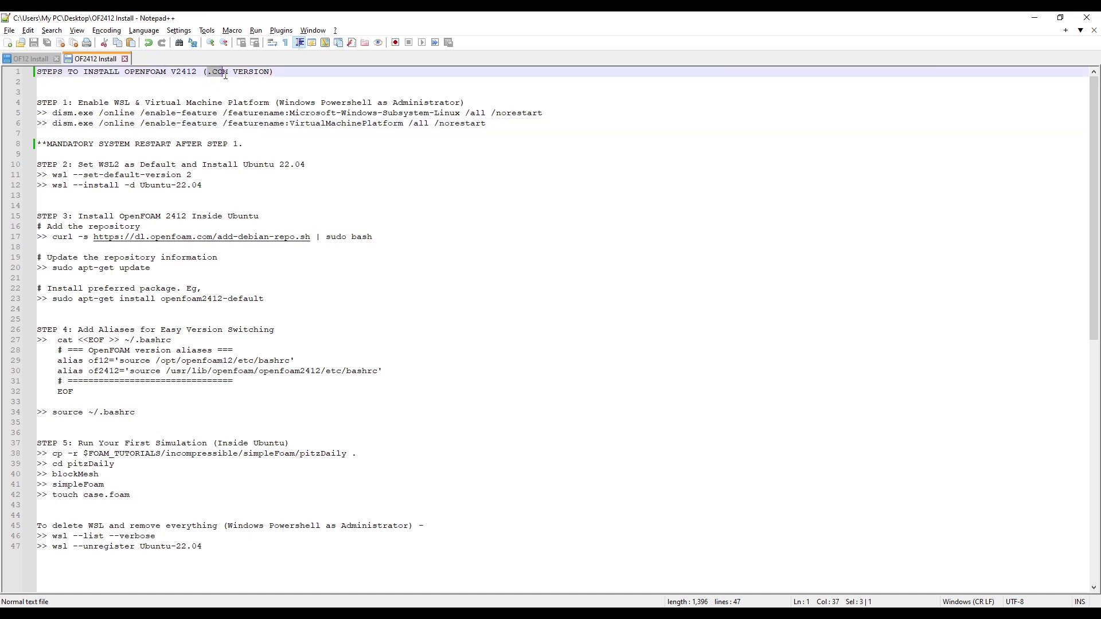
pyautogui.click(32, 59)
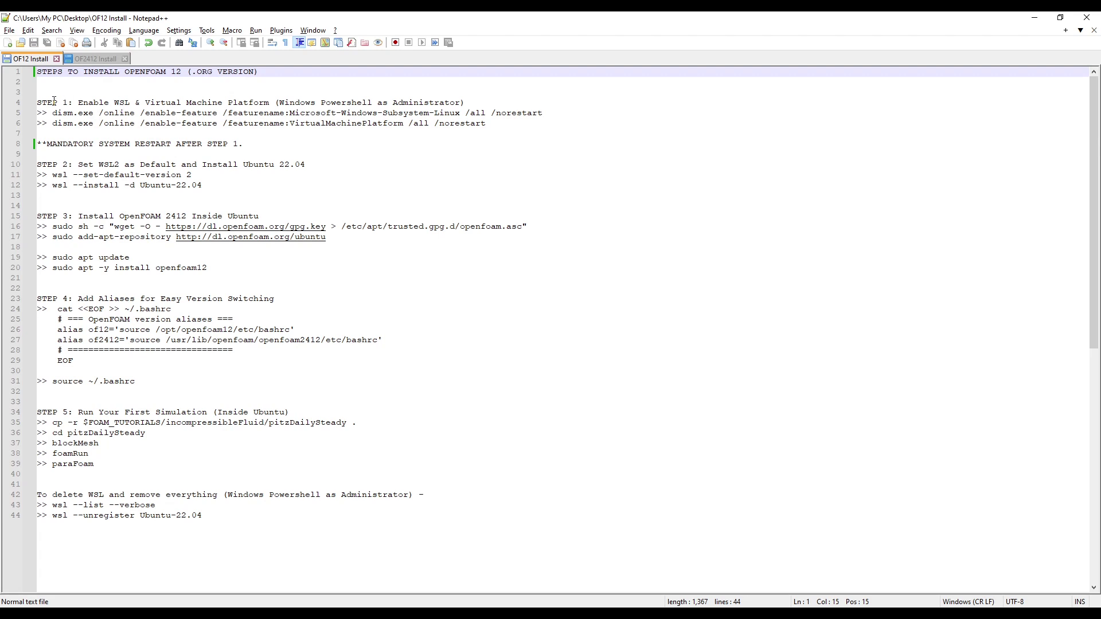
# Go over the OpenFOAM 12 notes, highlighting steps 1–2 and then steps 3–4
pyautogui.moveTo(36, 102); pyautogui.dragTo(179, 491)
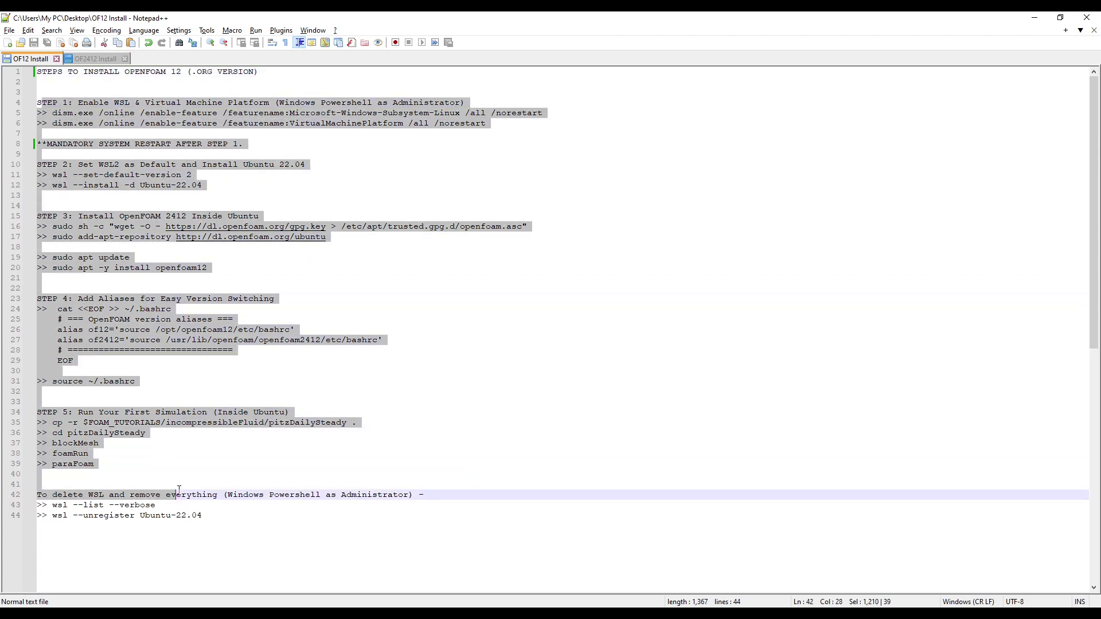
pyautogui.click(278, 525)
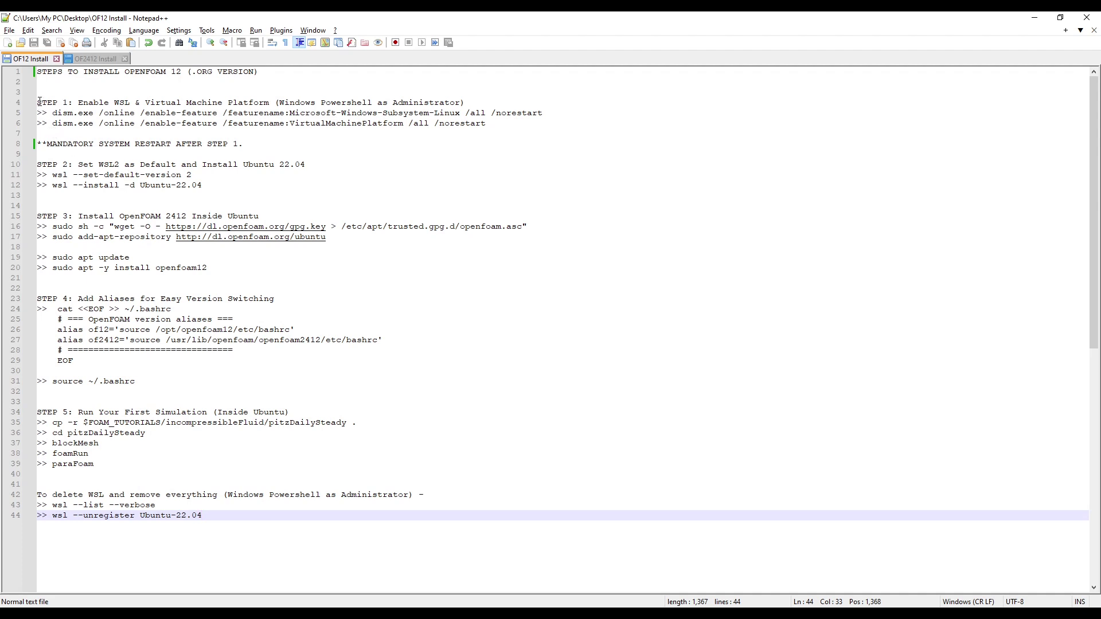
pyautogui.moveTo(39, 102); pyautogui.dragTo(216, 196)
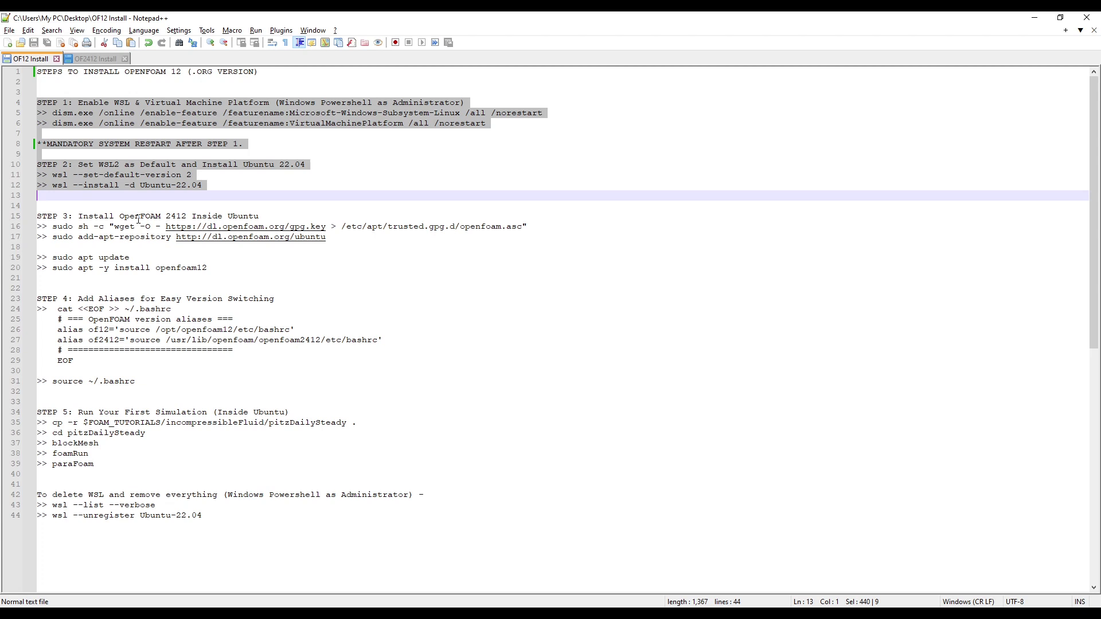
pyautogui.click(115, 197)
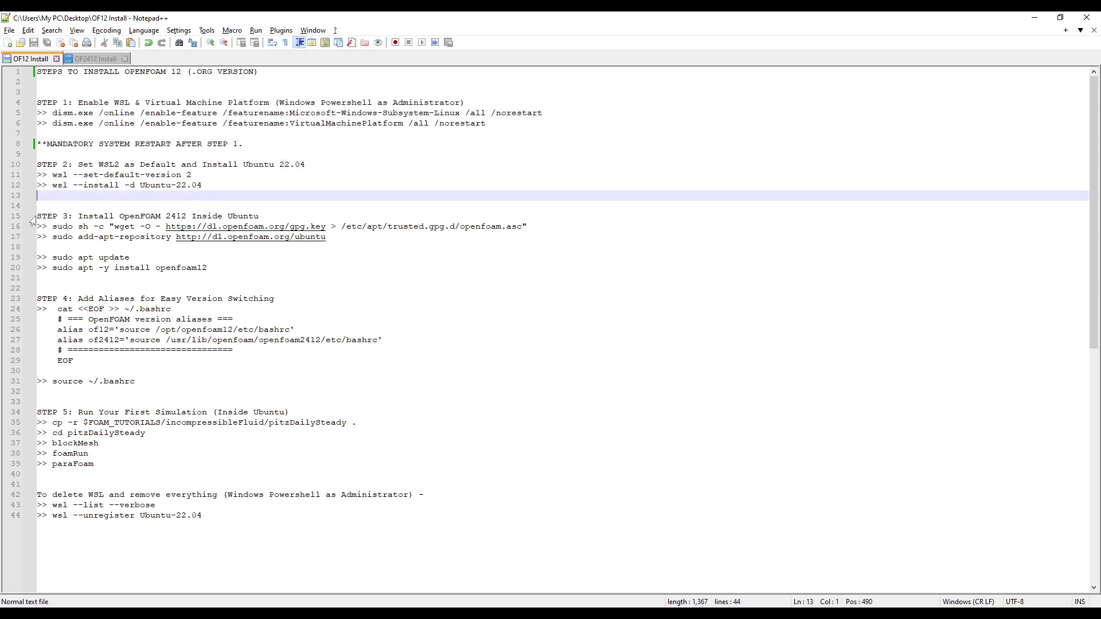
pyautogui.moveTo(39, 216); pyautogui.dragTo(193, 400)
pyautogui.click(304, 177)
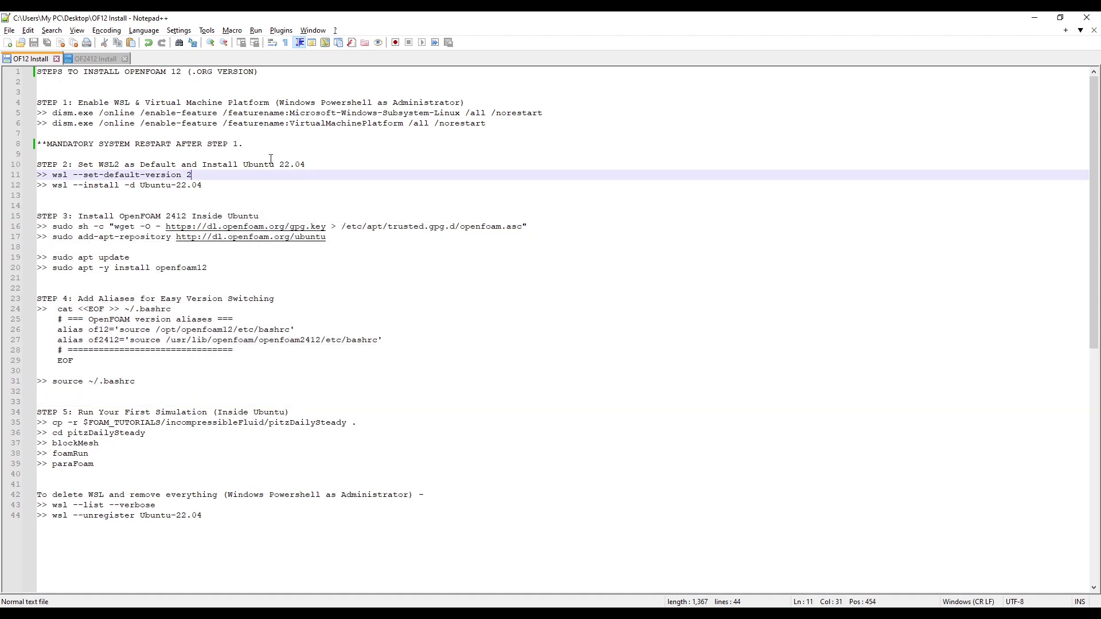
# Review step 1's WSL command and administrator note, then search Windows for 'power'
pyautogui.click(52, 106)
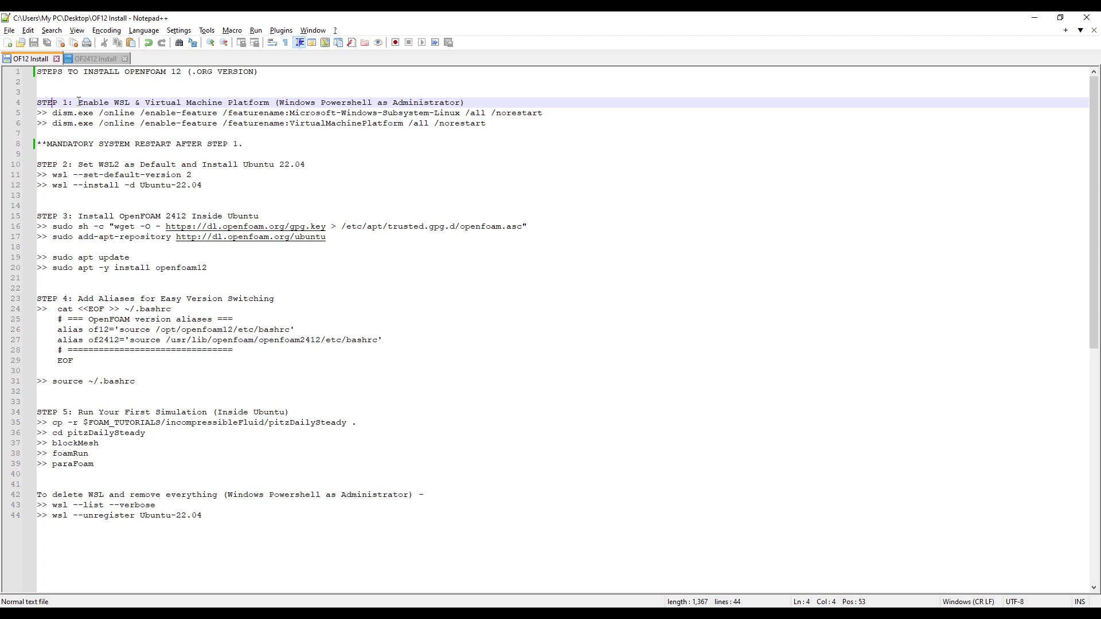
pyautogui.moveTo(81, 102); pyautogui.dragTo(281, 103)
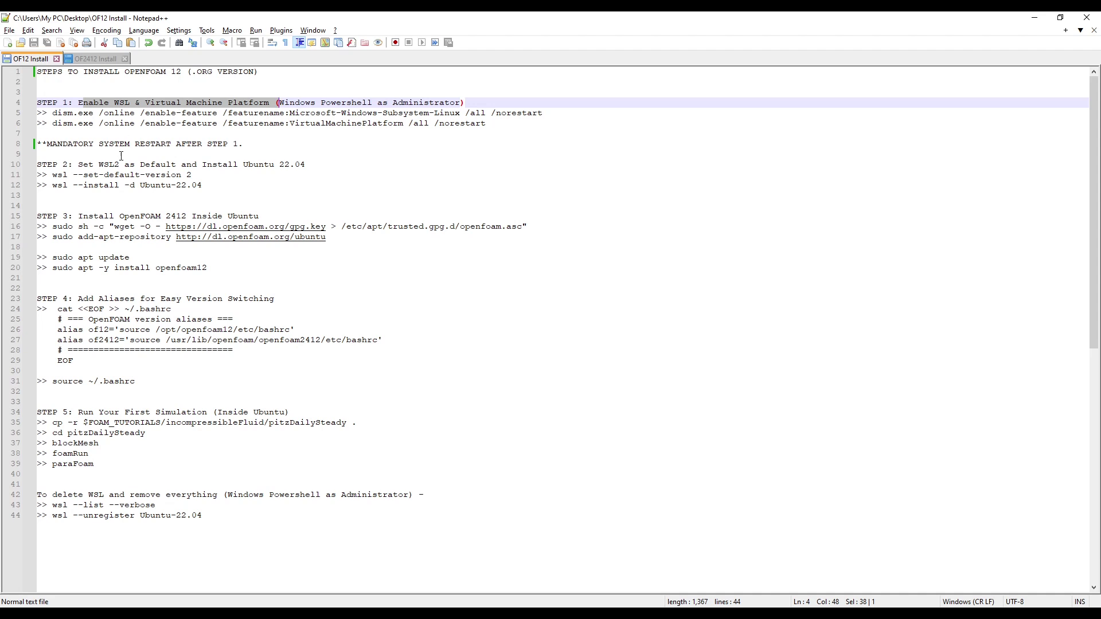
pyautogui.click(361, 133)
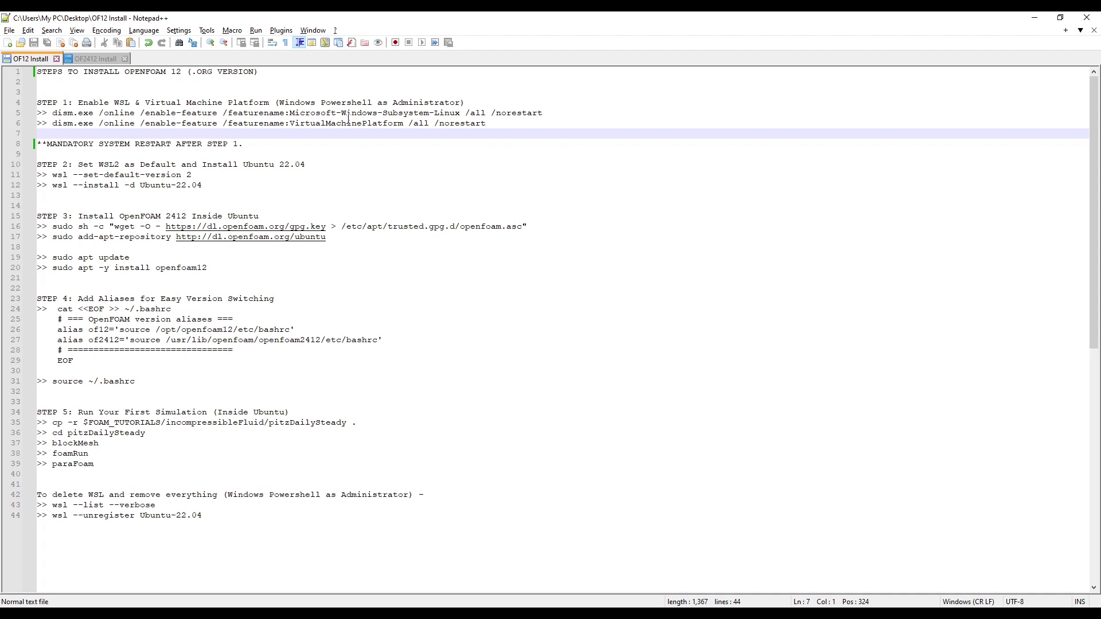
pyautogui.moveTo(336, 113); pyautogui.dragTo(461, 113)
pyautogui.click(528, 124)
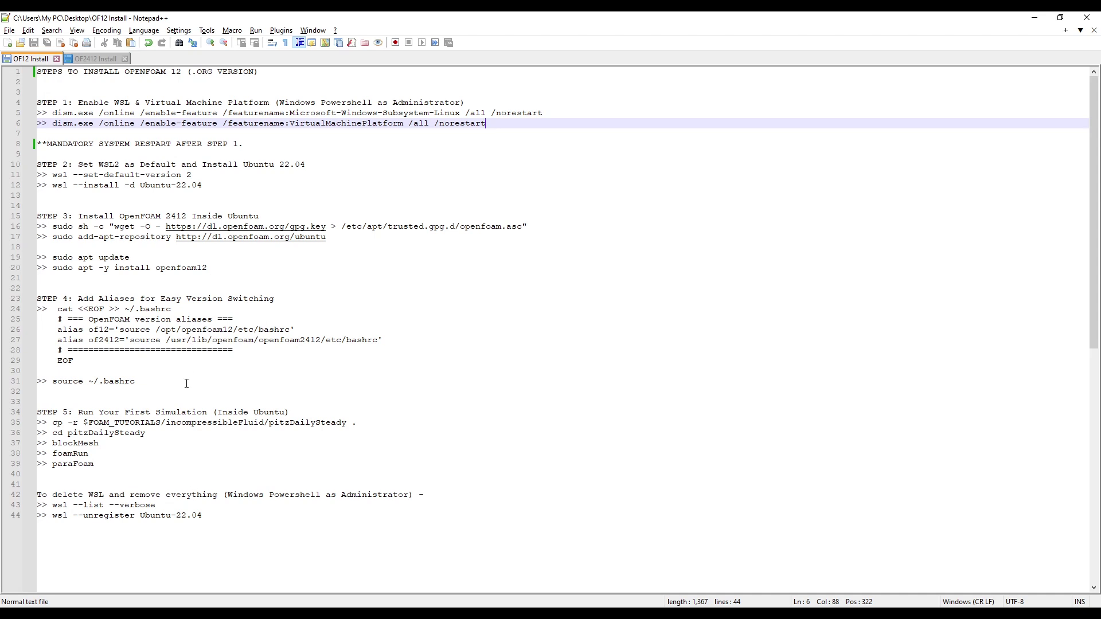
pyautogui.moveTo(279, 102); pyautogui.dragTo(461, 102)
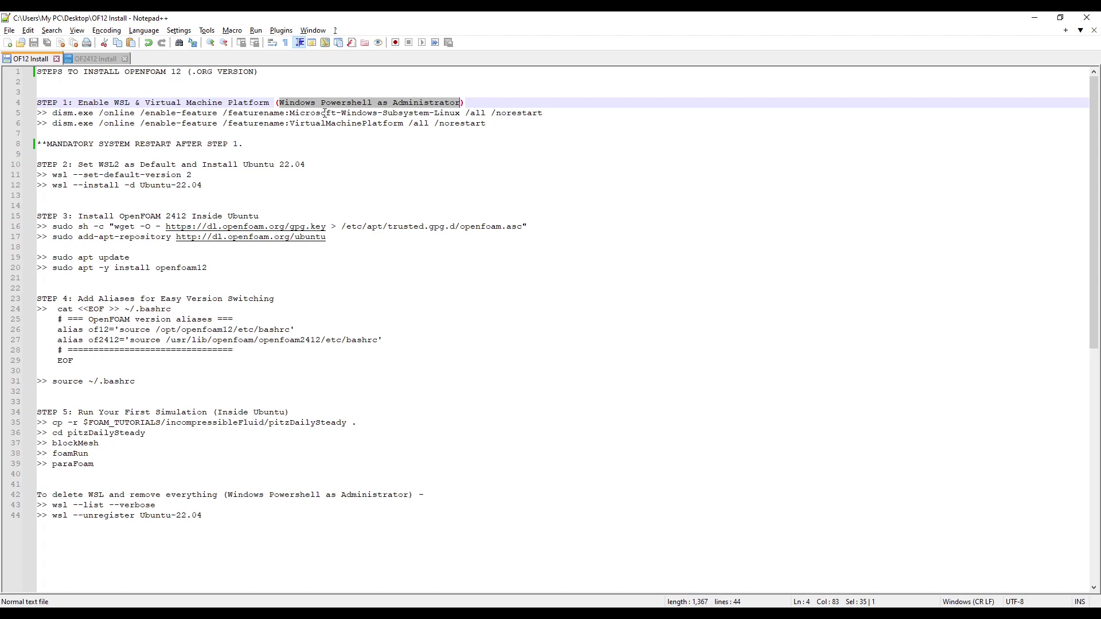
pyautogui.click(270, 102)
pyautogui.press('super')
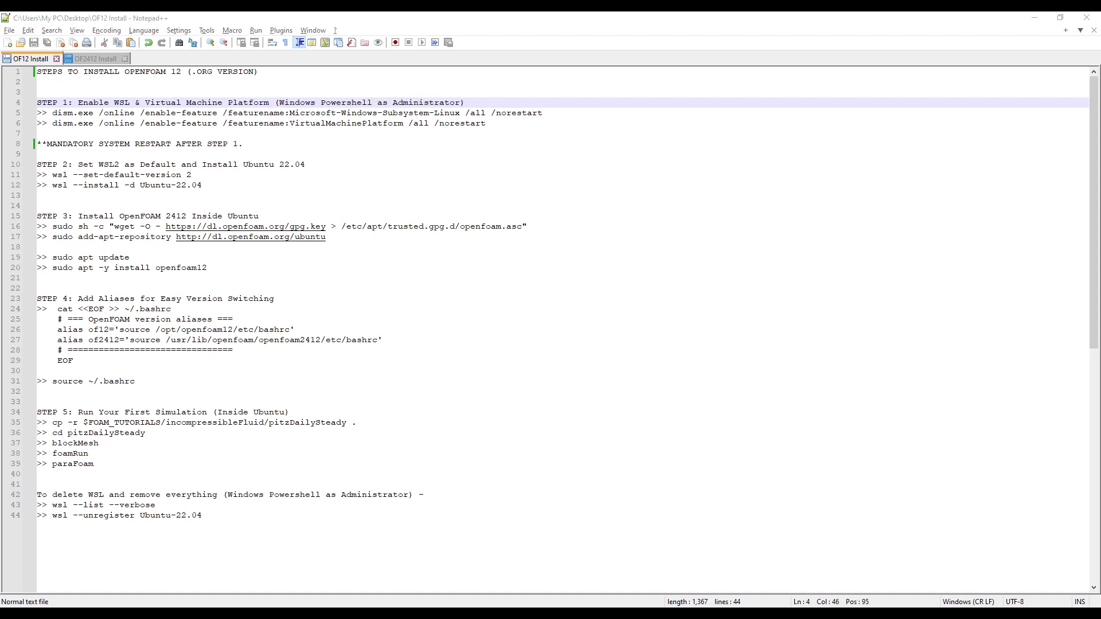
pyautogui.write('power')
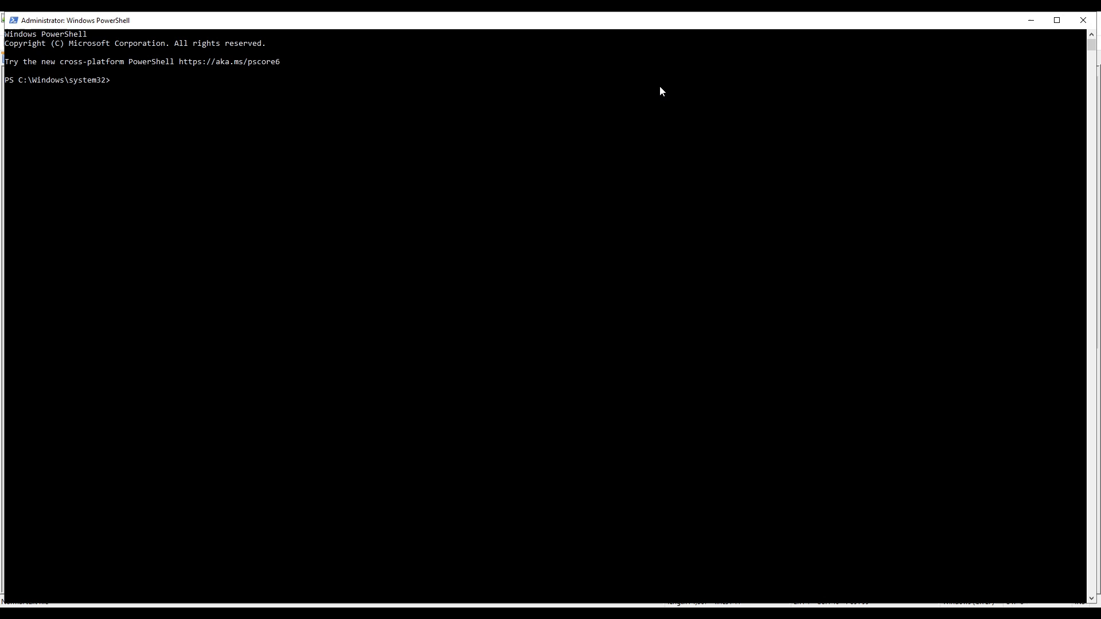
# Run the dism command enabling Microsoft-Windows-Subsystem-Linux in the admin PowerShell
pyautogui.moveTo(895, 24); pyautogui.dragTo(905, 269)
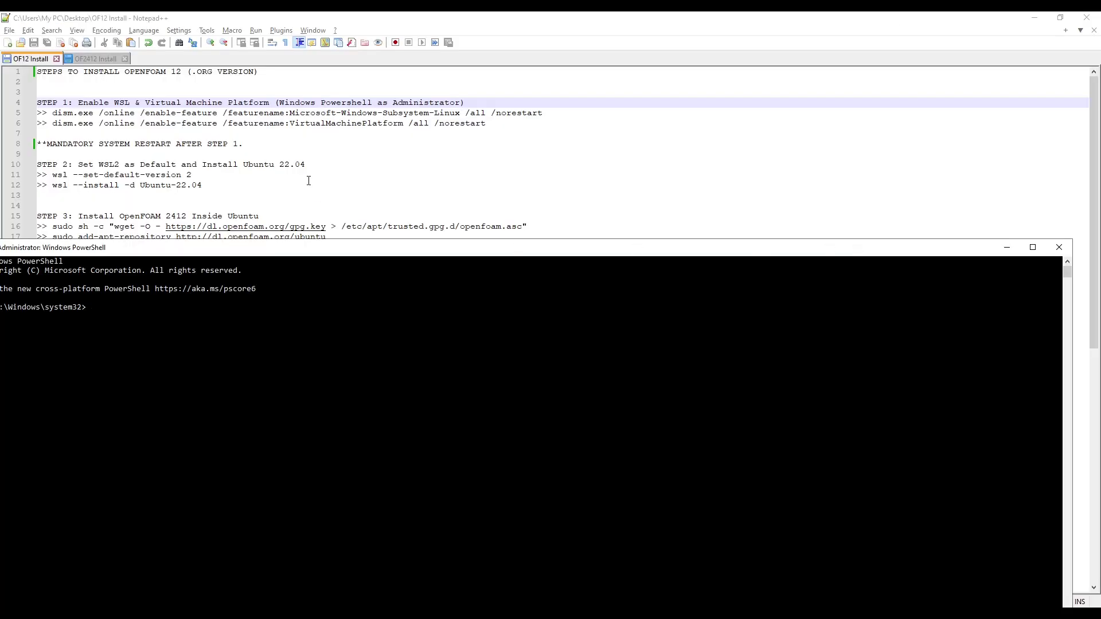
pyautogui.moveTo(330, 248); pyautogui.dragTo(353, 184)
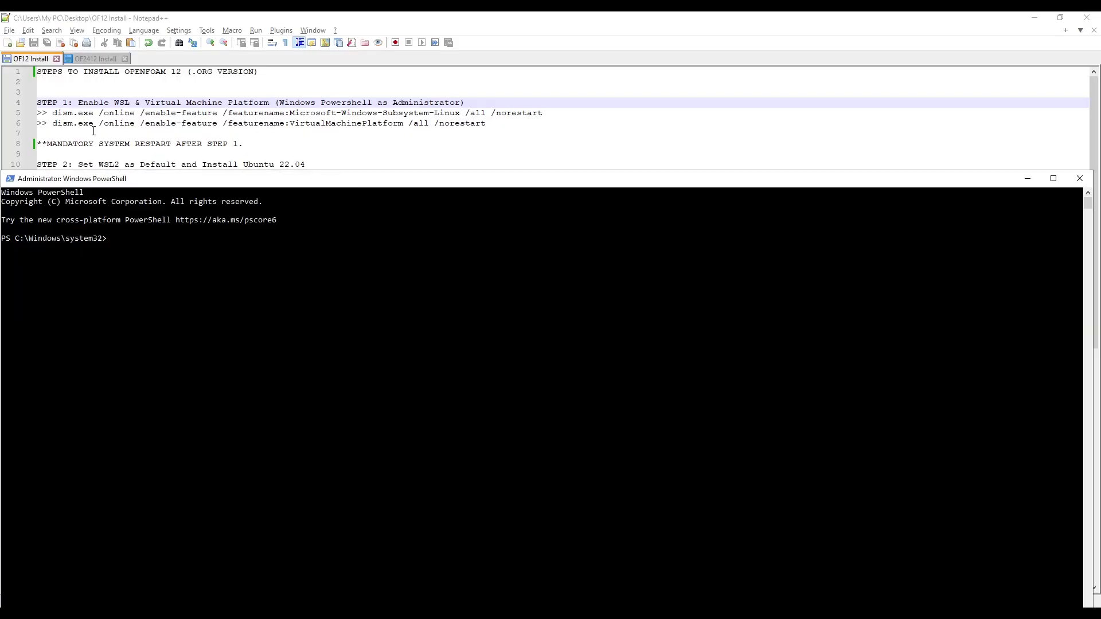
pyautogui.moveTo(53, 114); pyautogui.dragTo(543, 113)
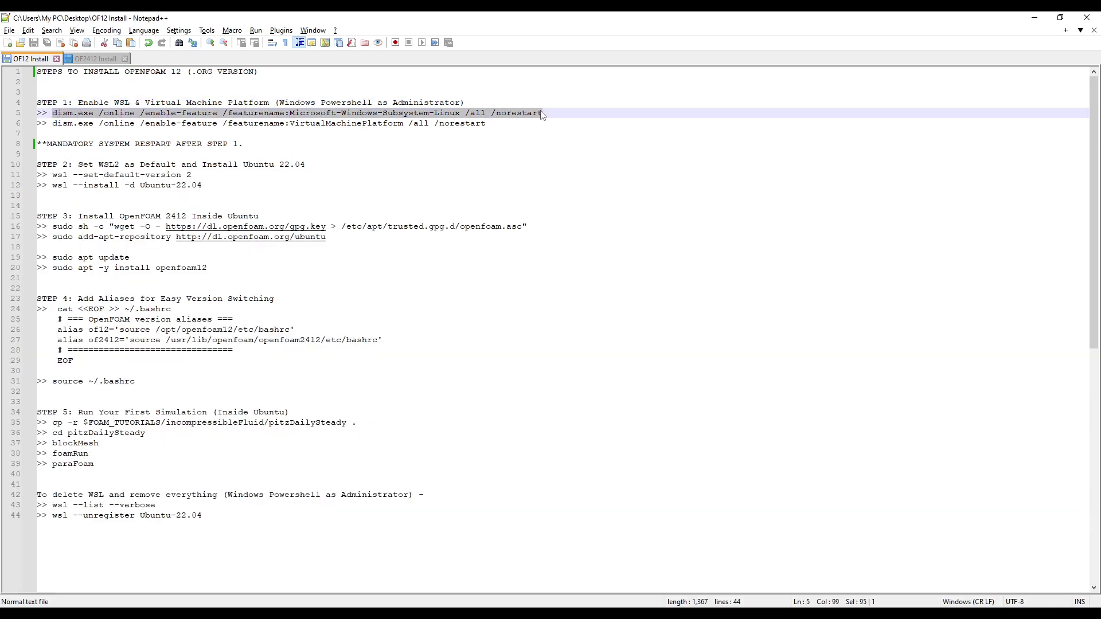
pyautogui.hotkey('alt', 'Tab')
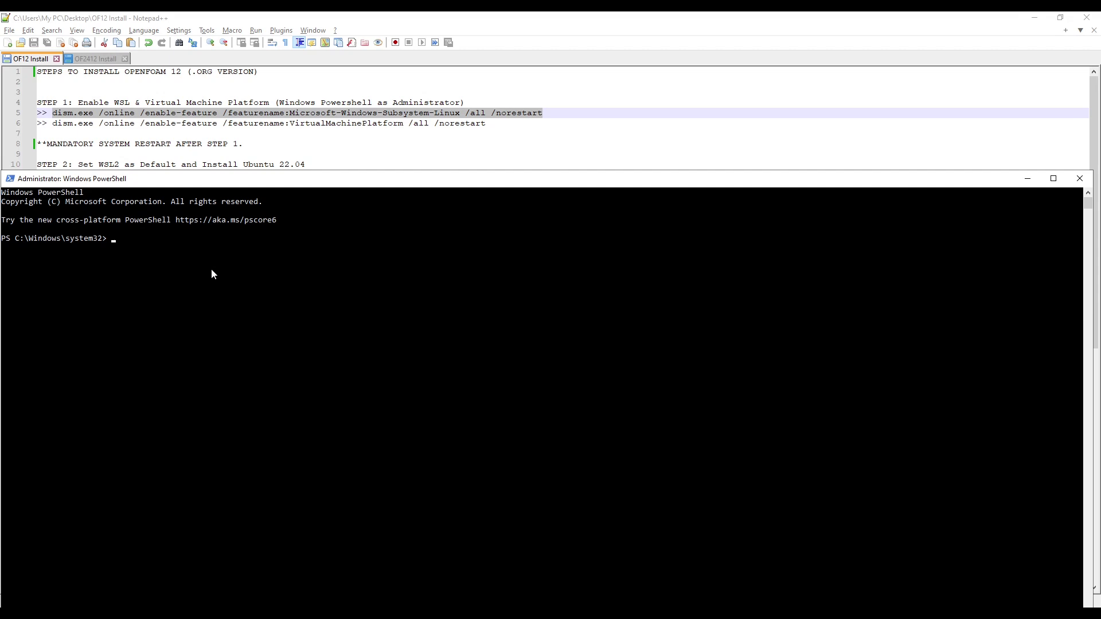
pyautogui.moveTo(372, 179); pyautogui.dragTo(376, 176)
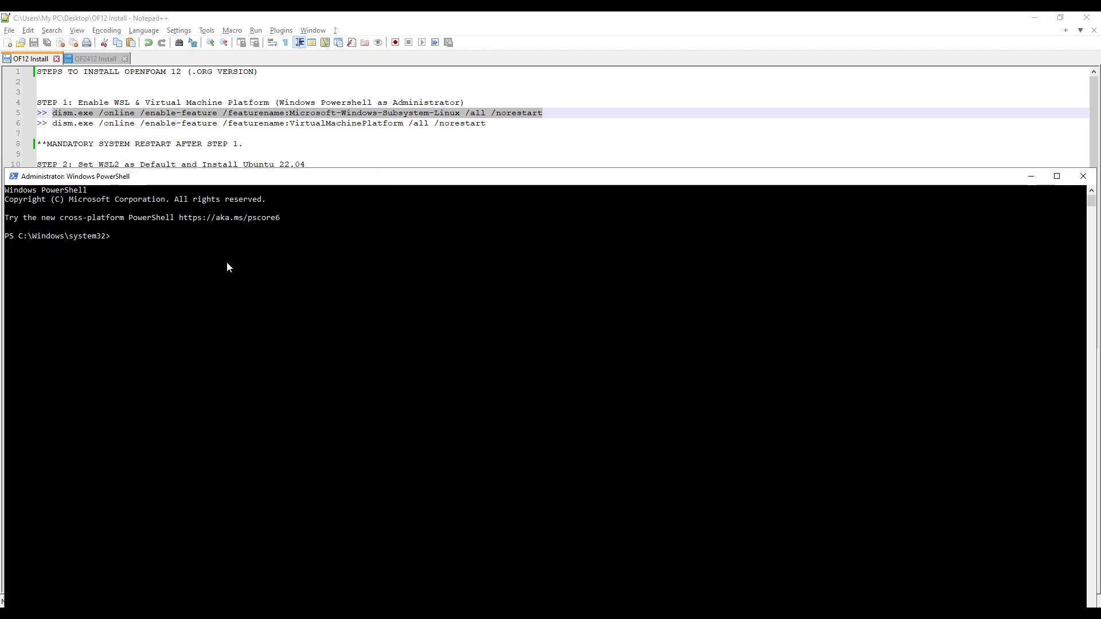
pyautogui.rightClick(126, 259)
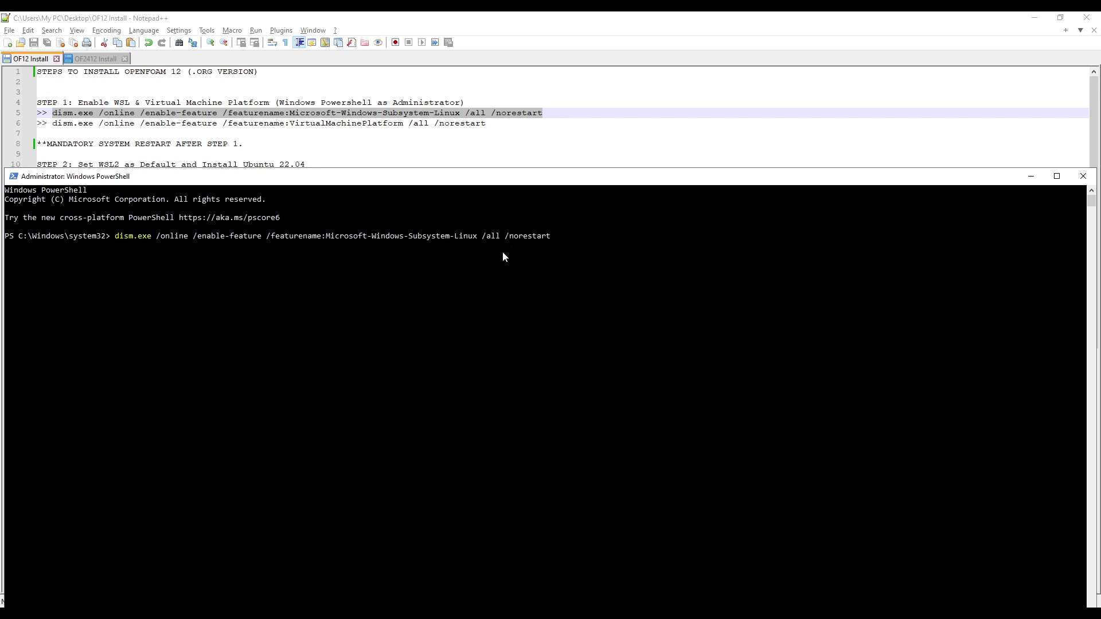
pyautogui.press('Return')
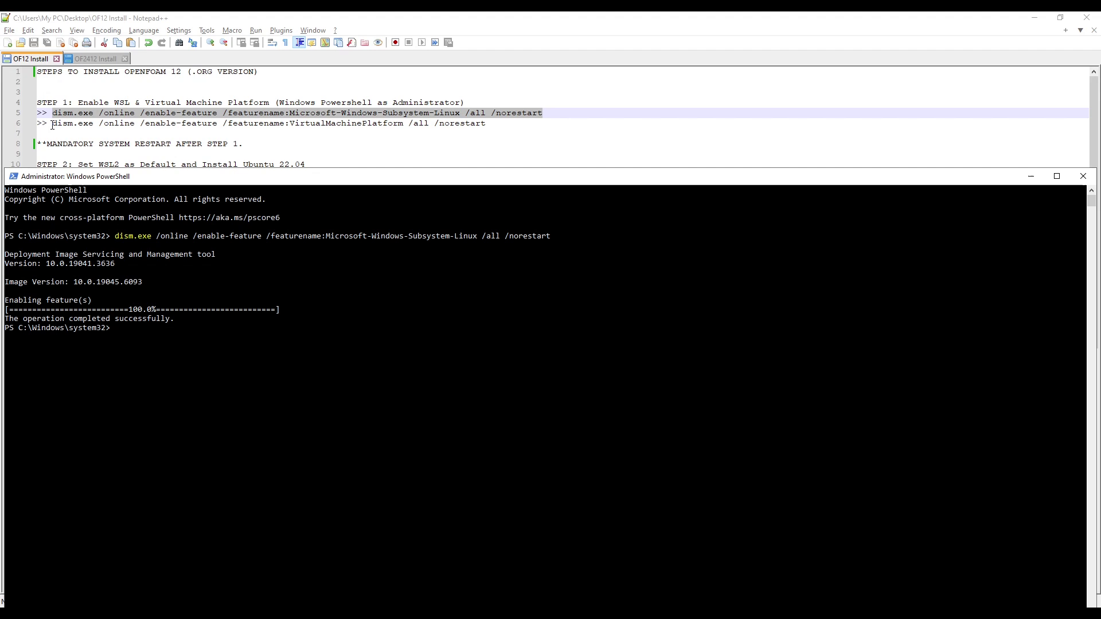
# Run the dism command enabling VirtualMachinePlatform in PowerShell
pyautogui.moveTo(51, 124); pyautogui.dragTo(489, 125)
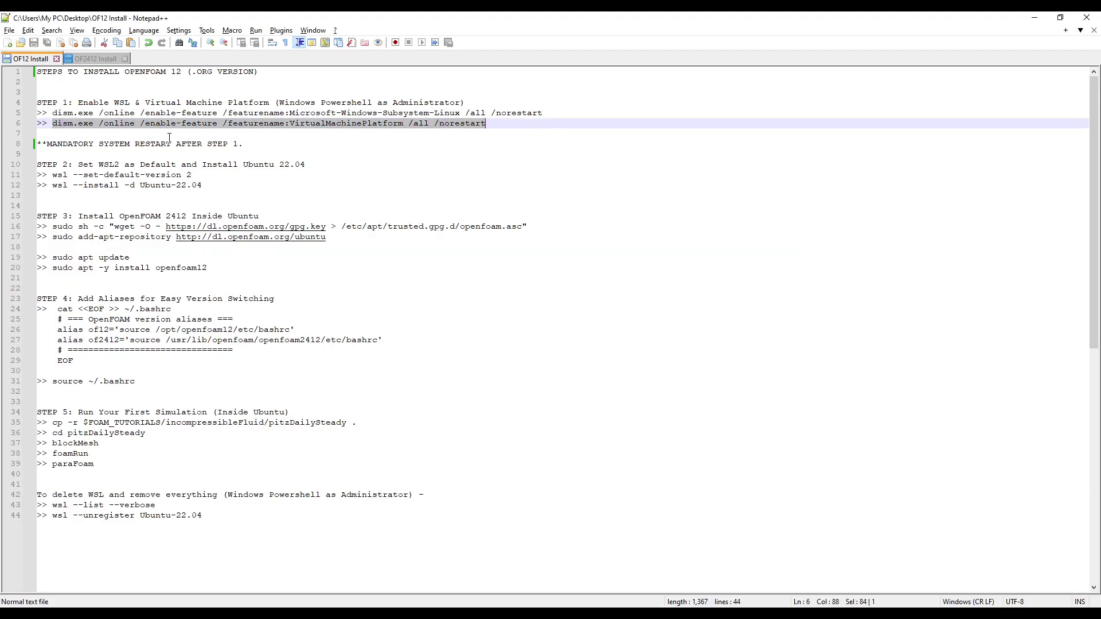
pyautogui.hotkey('alt', 'Tab')
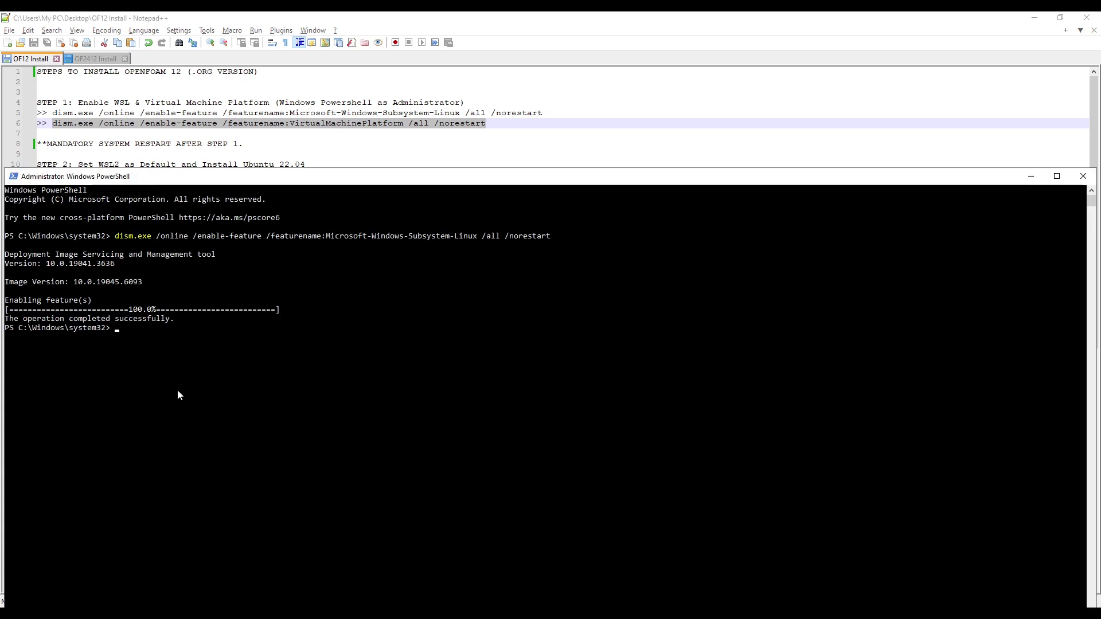
pyautogui.write('dism.exe /online /enable-feature /featurename:VirtualMachinePlatform /all /norestart')
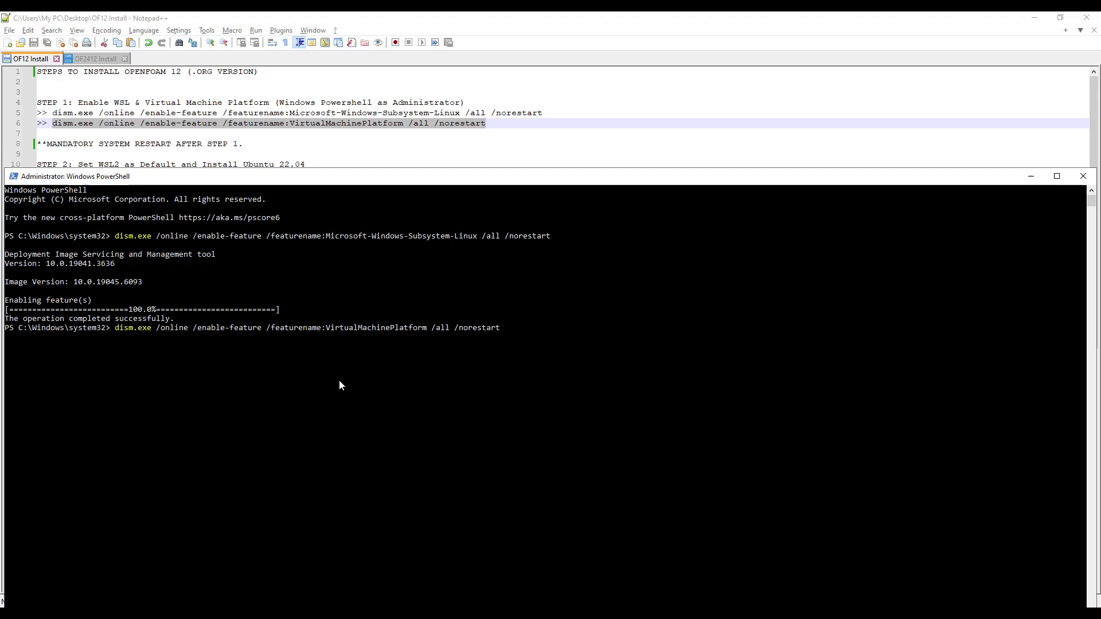
pyautogui.press('Return')
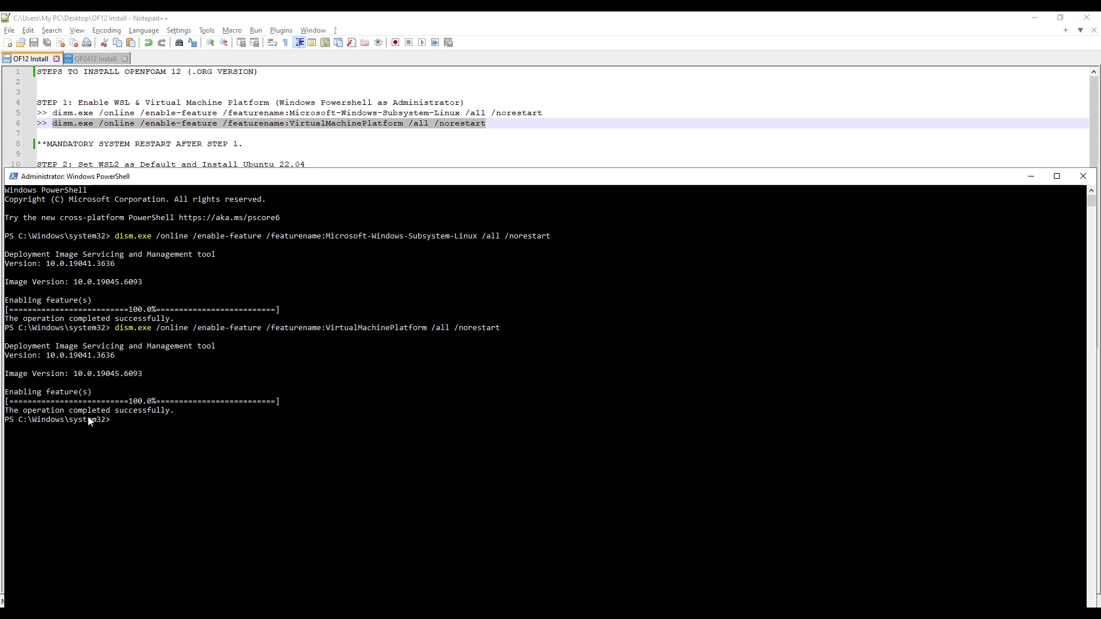
# Recheck the two dism commands in the notes, then search Windows for 'power' to launch admin PowerShell
pyautogui.click(194, 159)
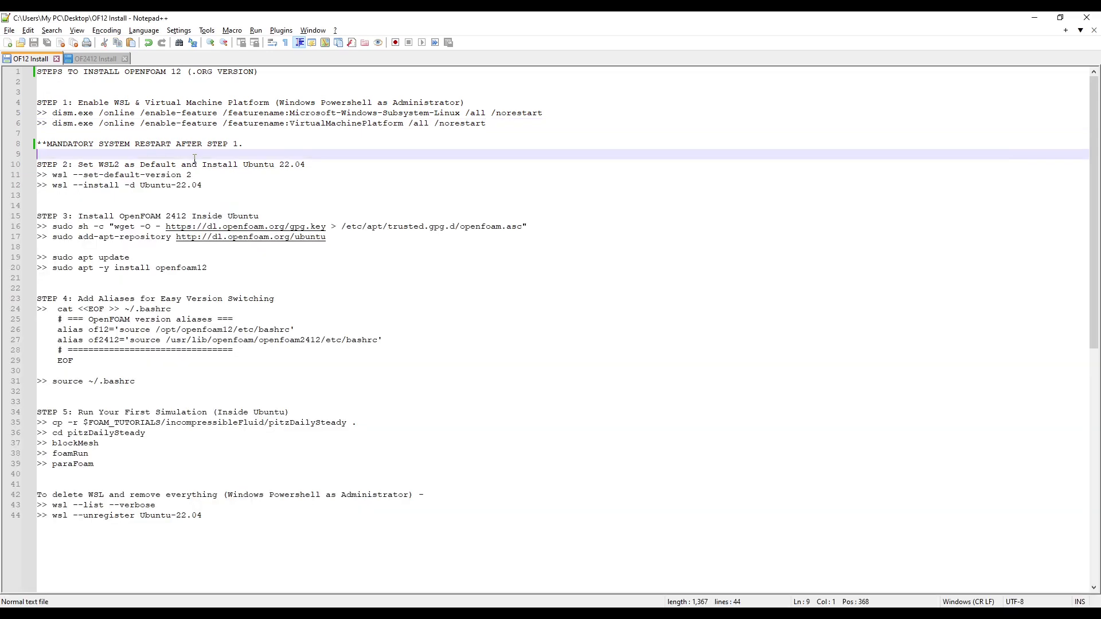
pyautogui.moveTo(54, 112); pyautogui.dragTo(244, 144)
pyautogui.click(124, 185)
pyautogui.press('Right')
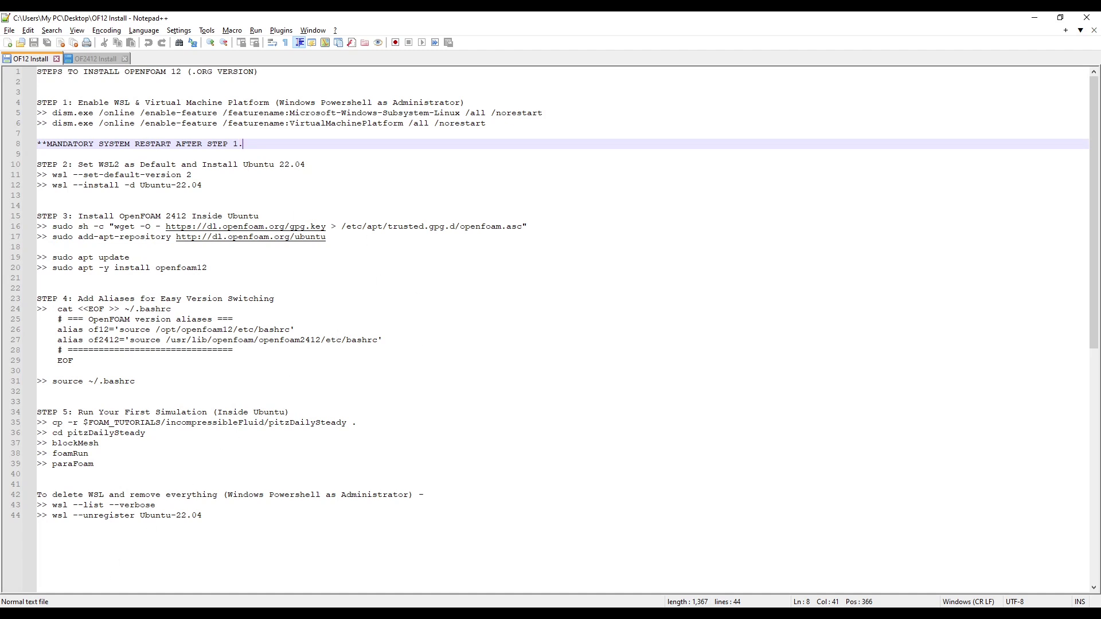
pyautogui.press('super')
pyautogui.write('power')
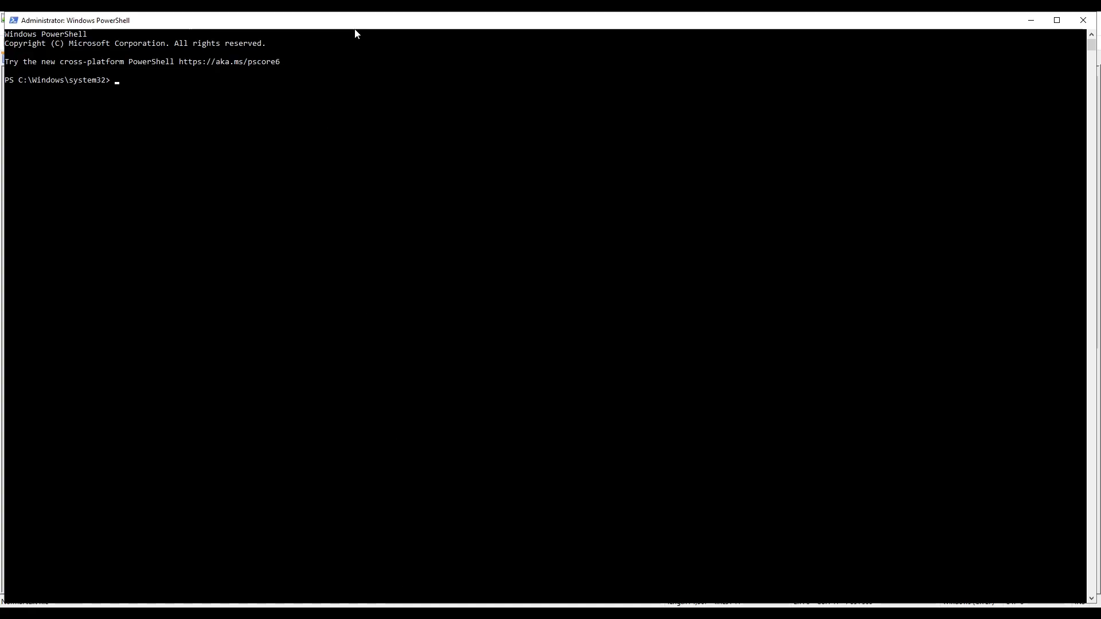
# Move PowerShell down and glance at the OF2412 notes before returning to OF12
pyautogui.moveTo(355, 34); pyautogui.dragTo(362, 206)
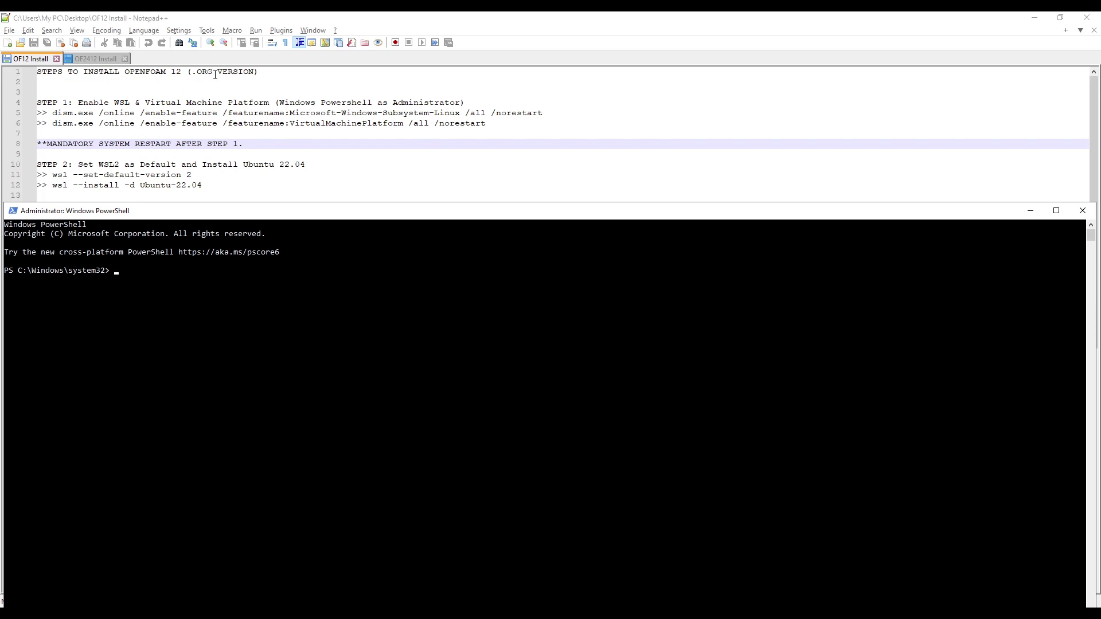
pyautogui.click(86, 59)
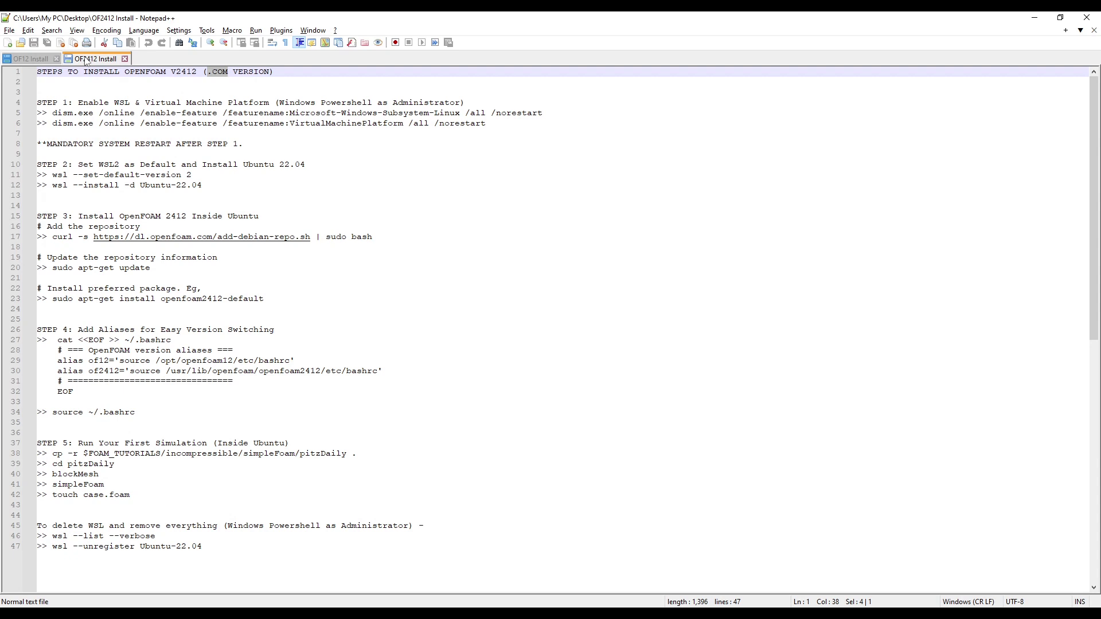
pyautogui.click(242, 71)
pyautogui.click(26, 59)
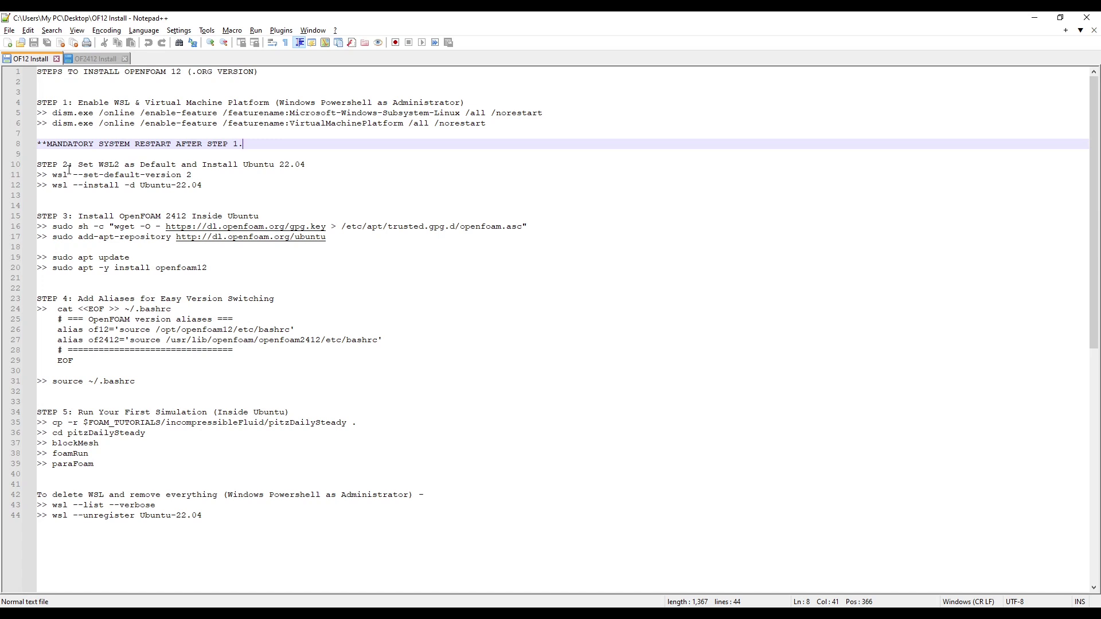
# Review the step 2 heading (Set WSL2, Ubuntu 22.04) and select wsl --set-default-version 2
pyautogui.moveTo(78, 165); pyautogui.dragTo(126, 165)
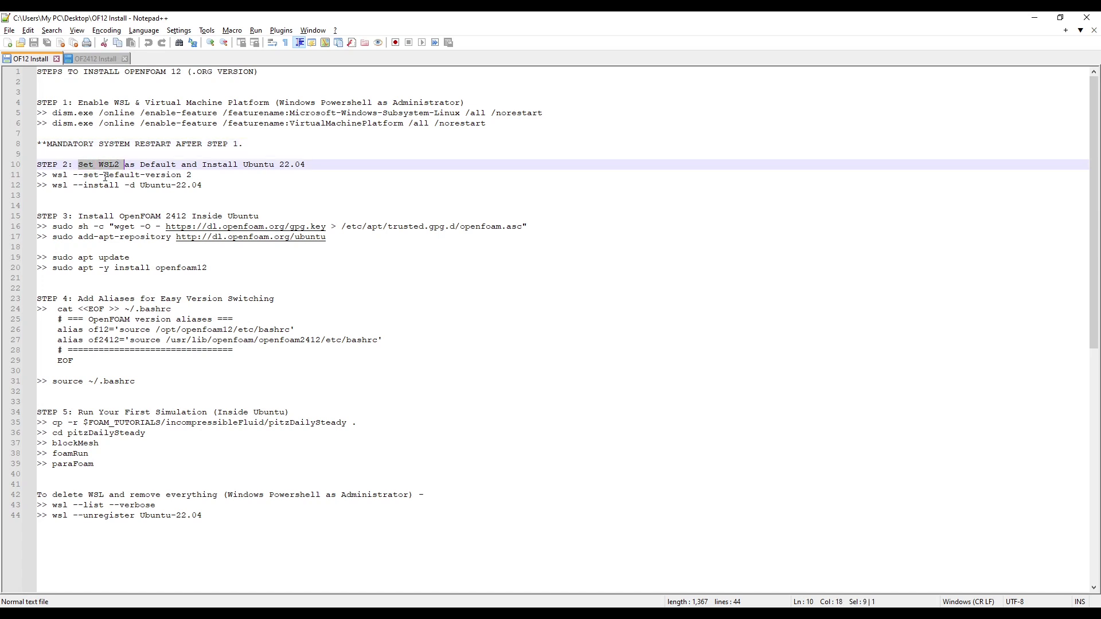
pyautogui.click(178, 167)
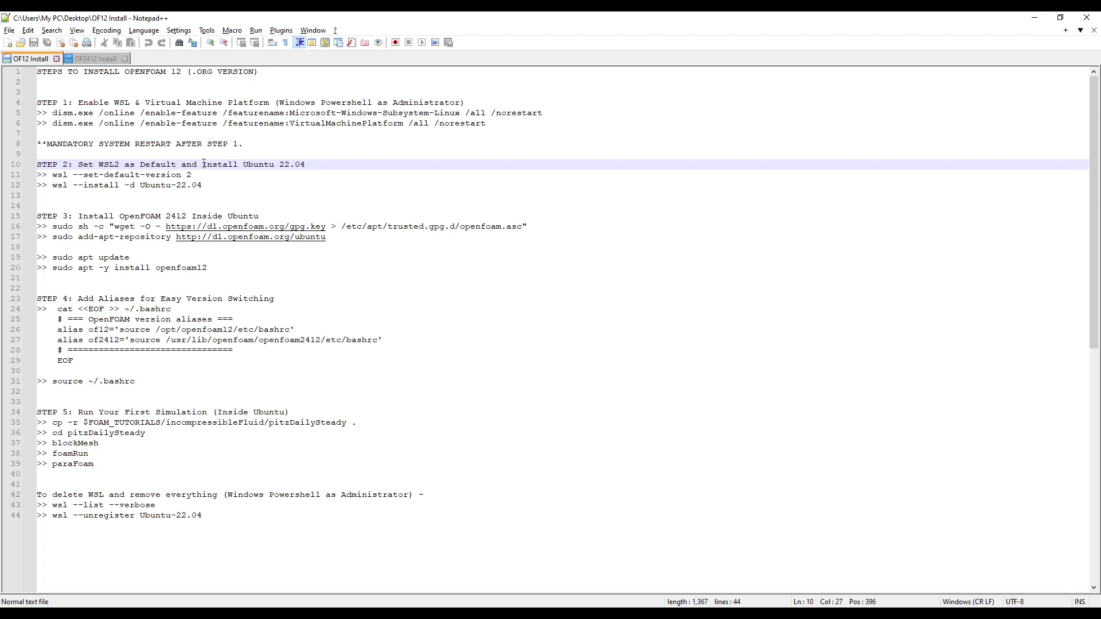
pyautogui.moveTo(202, 164); pyautogui.dragTo(317, 166)
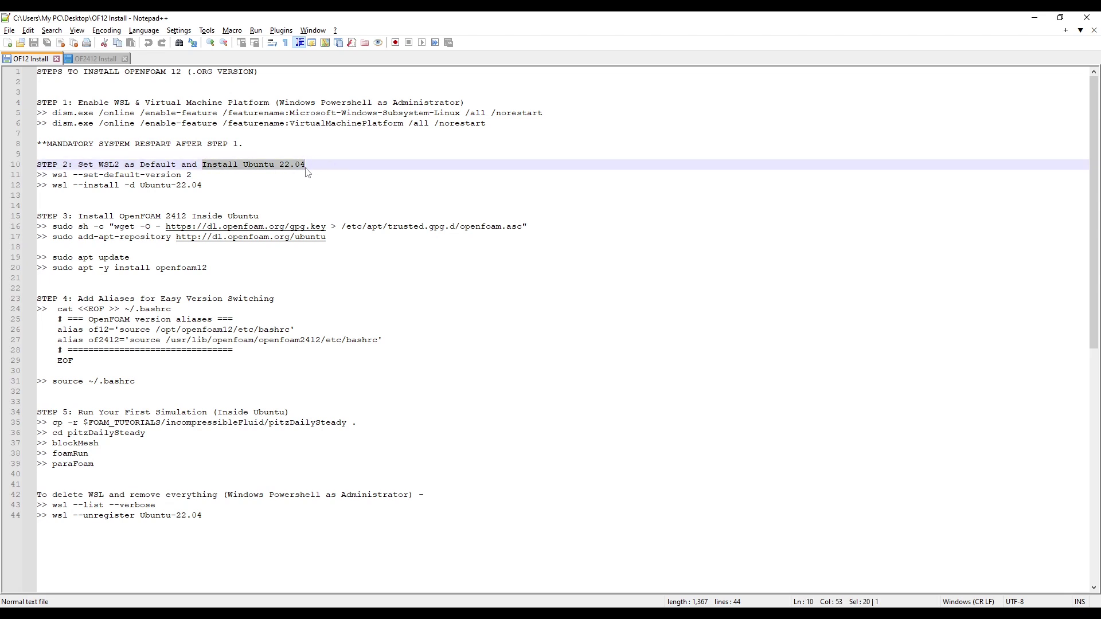
pyautogui.press('Right')
pyautogui.moveTo(280, 165); pyautogui.dragTo(307, 166)
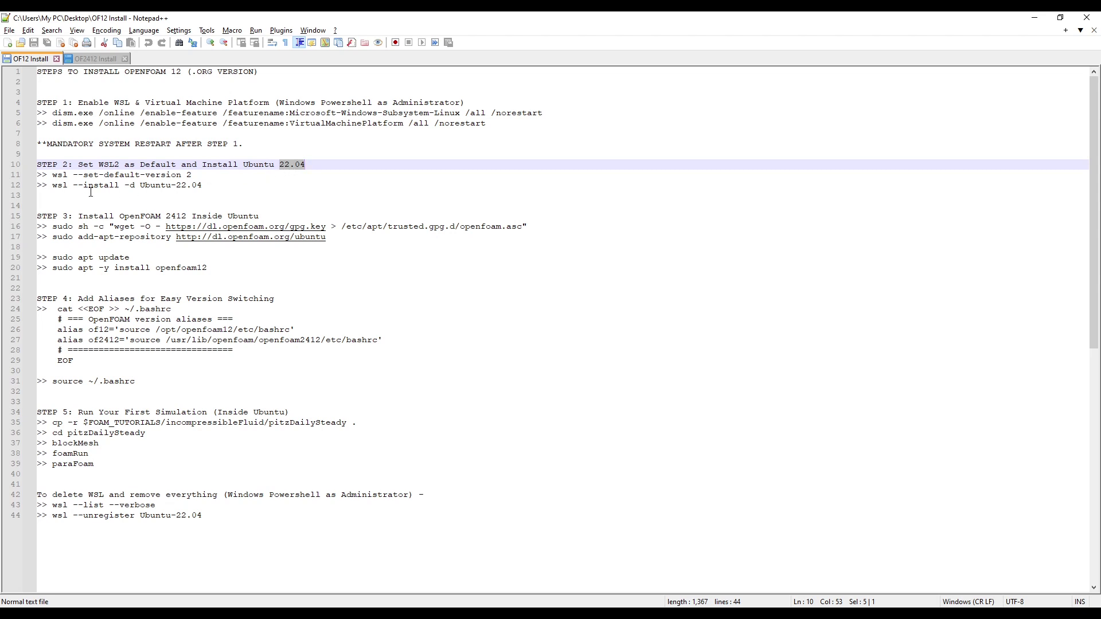
pyautogui.moveTo(52, 175); pyautogui.dragTo(183, 174)
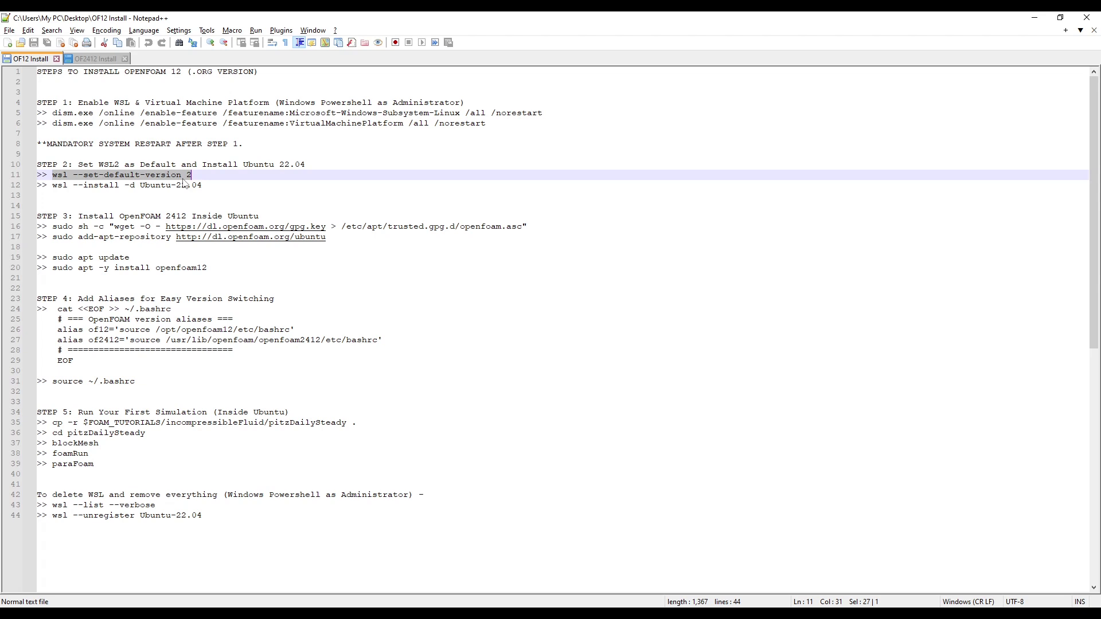
# Run wsl --set-default-version 2 in the administrator PowerShell
pyautogui.rightClick(184, 183)
pyautogui.click(210, 197)
pyautogui.click(416, 594)
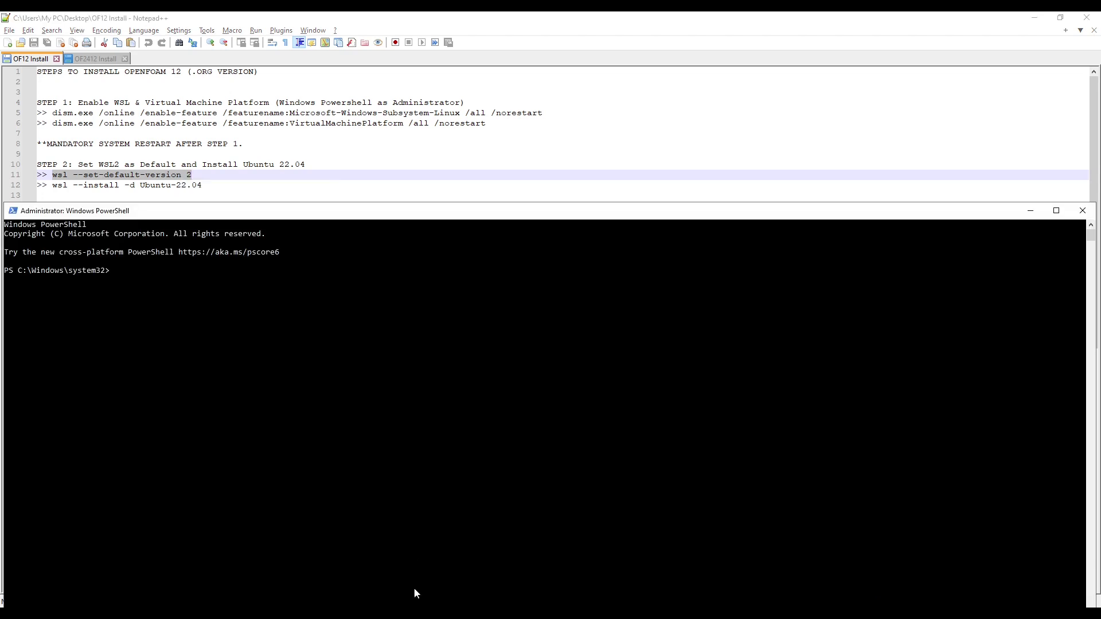
pyautogui.rightClick(176, 334)
pyautogui.press('Return')
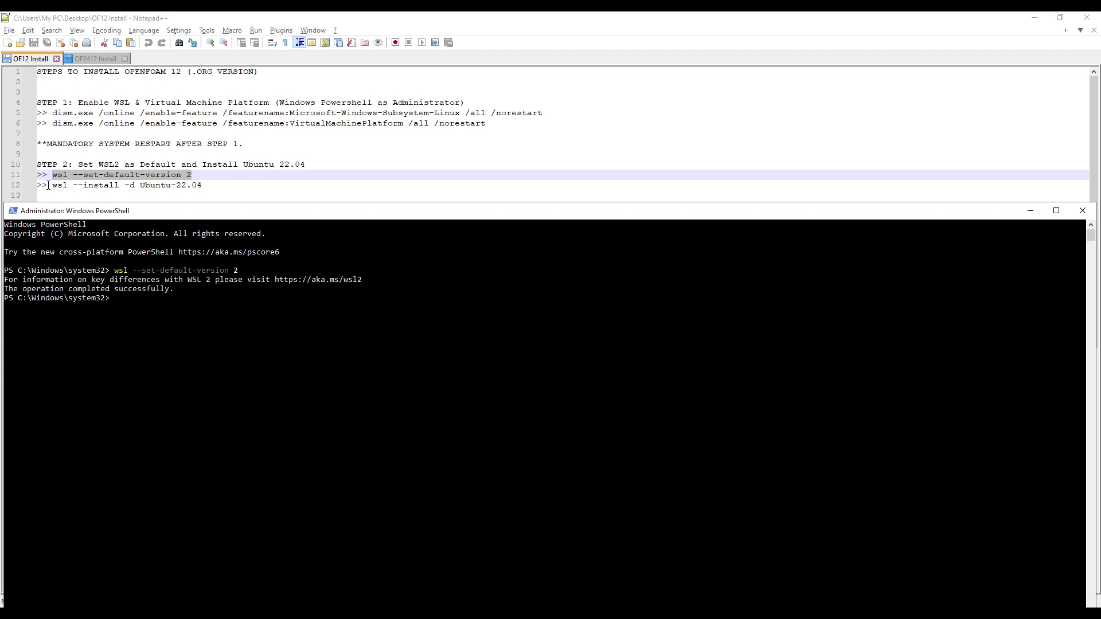
# Paste the wsl --install -d Ubuntu-22.04 command at the PowerShell prompt
pyautogui.moveTo(52, 185); pyautogui.dragTo(208, 185)
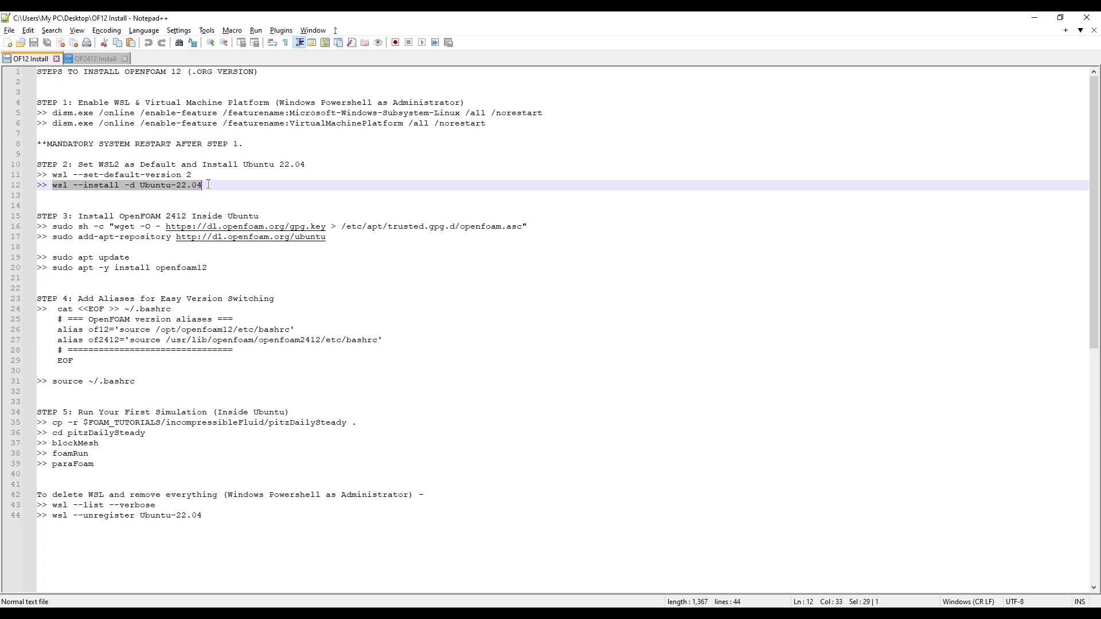
pyautogui.hotkey('alt', 'Tab')
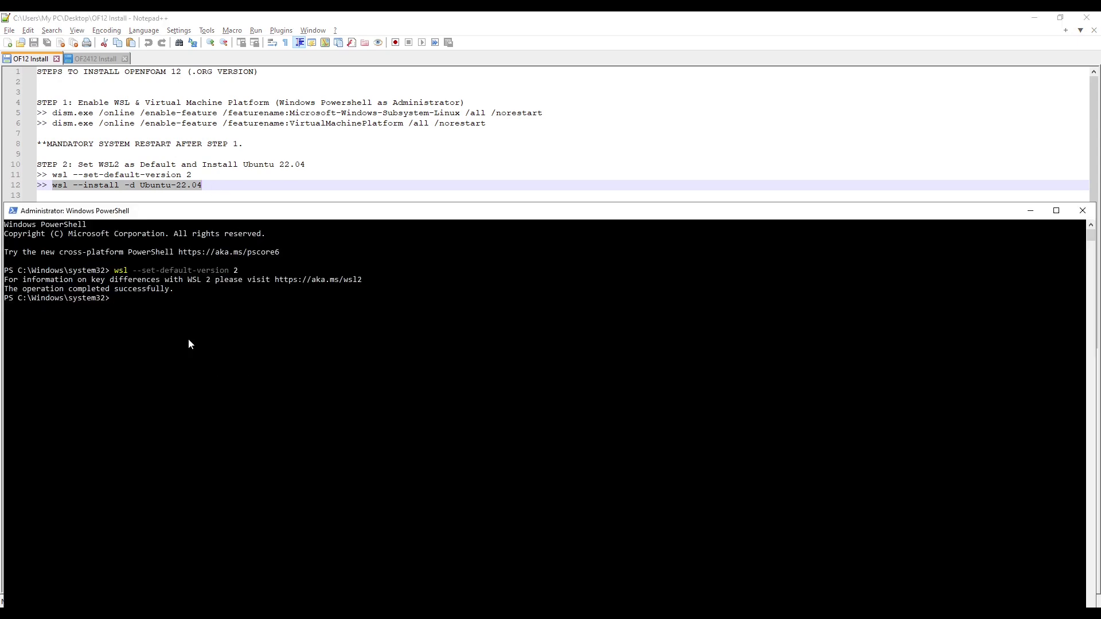
pyautogui.hotkey('ctrl', 'v')
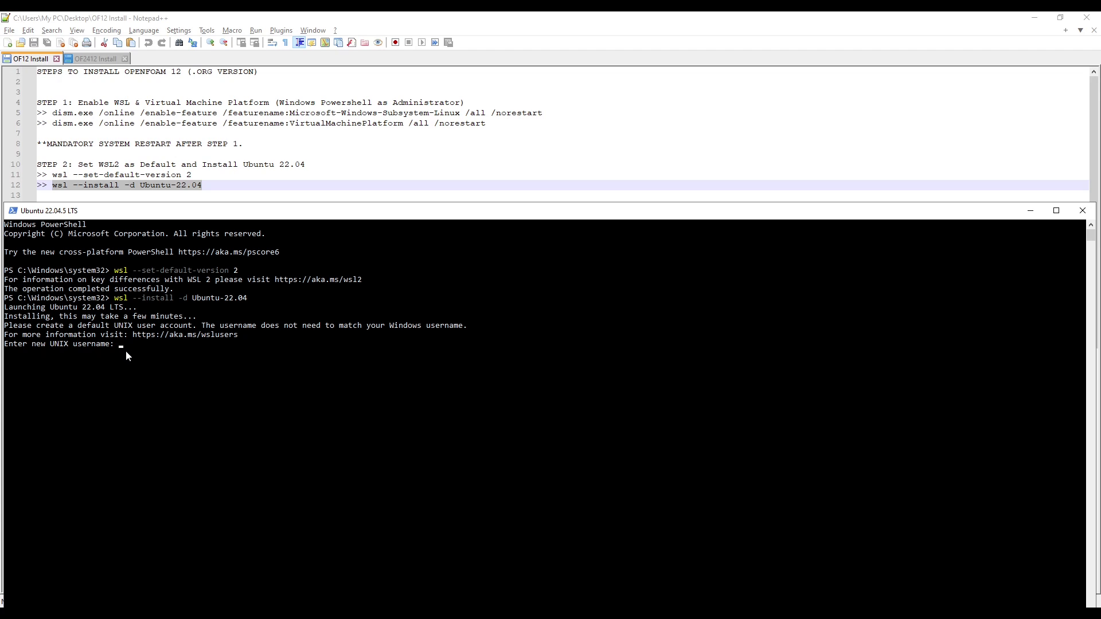
# Enter a new UNIX username and password for Ubuntu, then scroll the terminal output
pyautogui.write('cfdbaba')
pyautogui.press('Return')
pyautogui.press('Return')
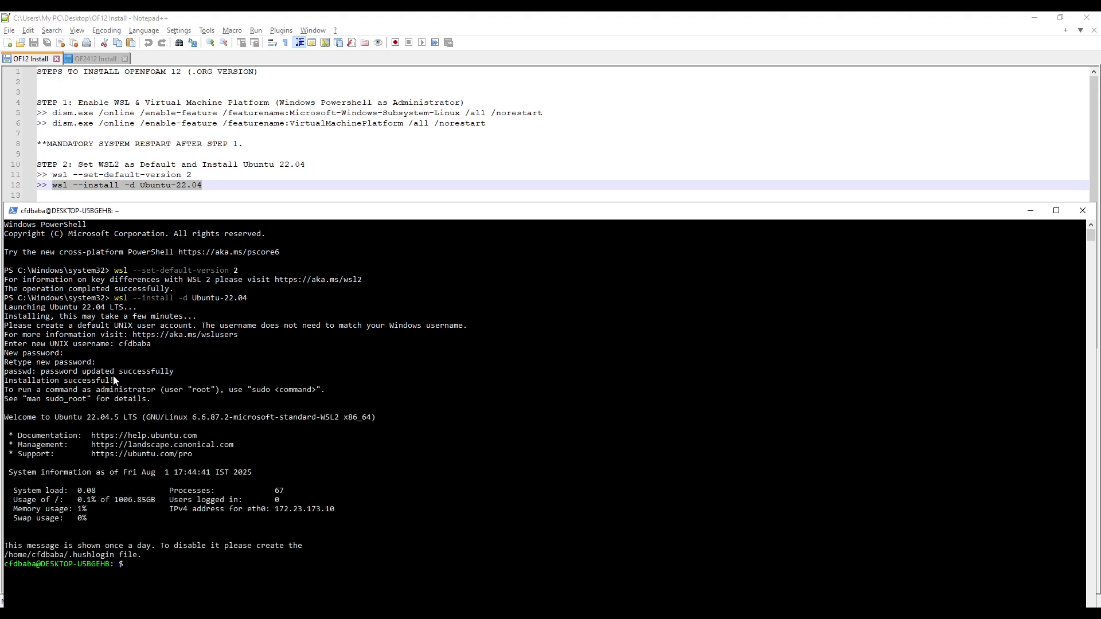
pyautogui.scroll(-4, 181, 446)
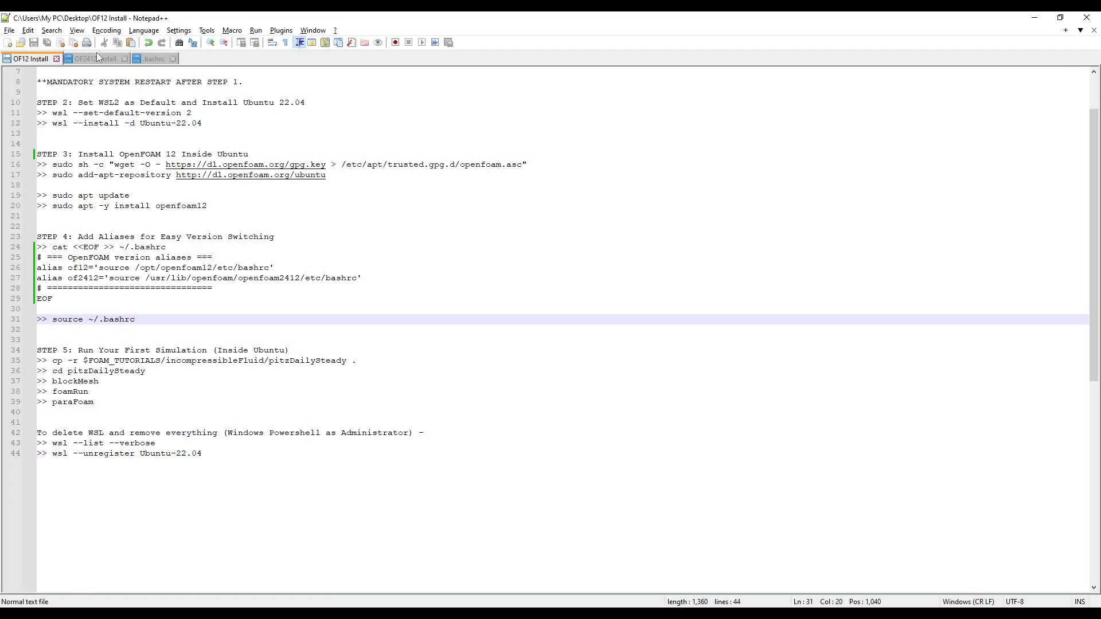
# Review steps 1–4 of the OF2412 notes and select the curl repository command on line 17
pyautogui.click(96, 58)
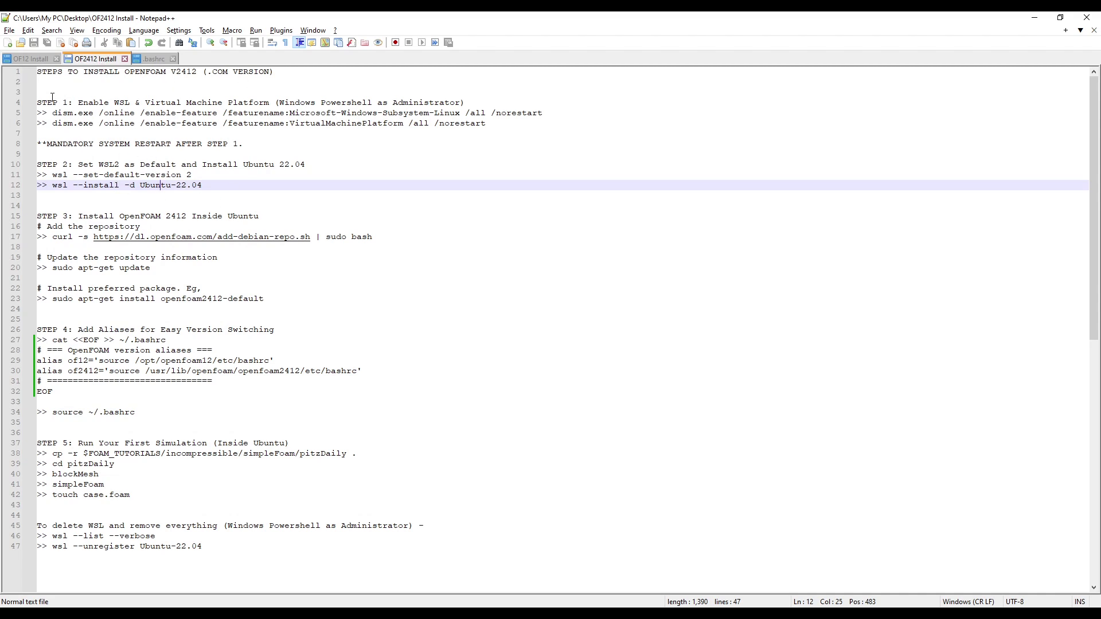
pyautogui.moveTo(37, 103); pyautogui.dragTo(226, 189)
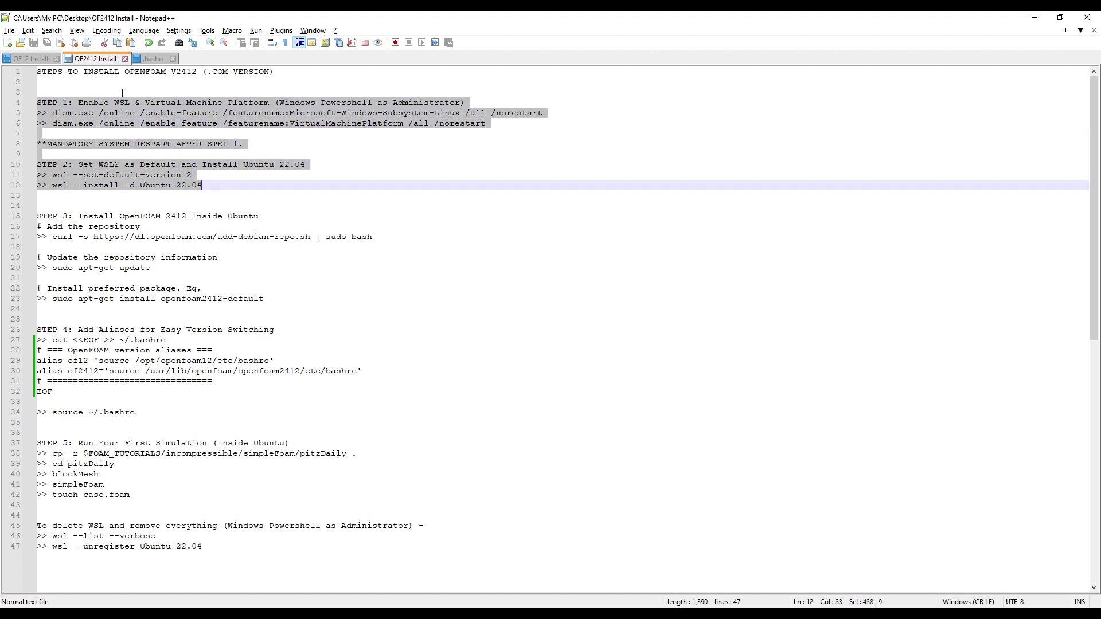
pyautogui.click(351, 266)
pyautogui.moveTo(78, 216); pyautogui.dragTo(282, 217)
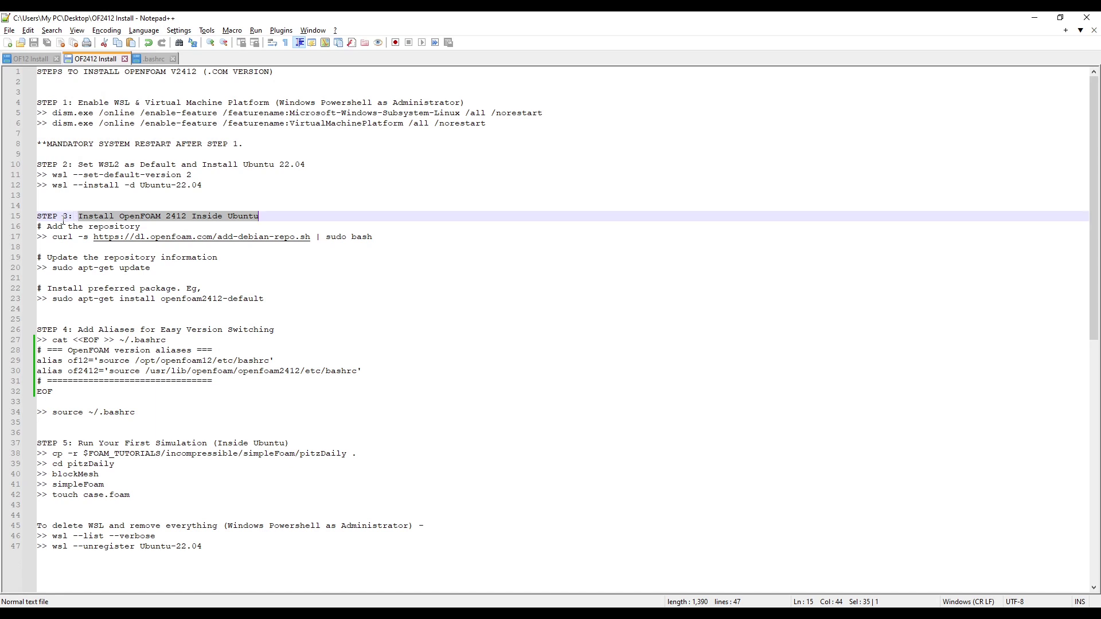
pyautogui.moveTo(38, 216); pyautogui.dragTo(57, 392)
pyautogui.click(420, 325)
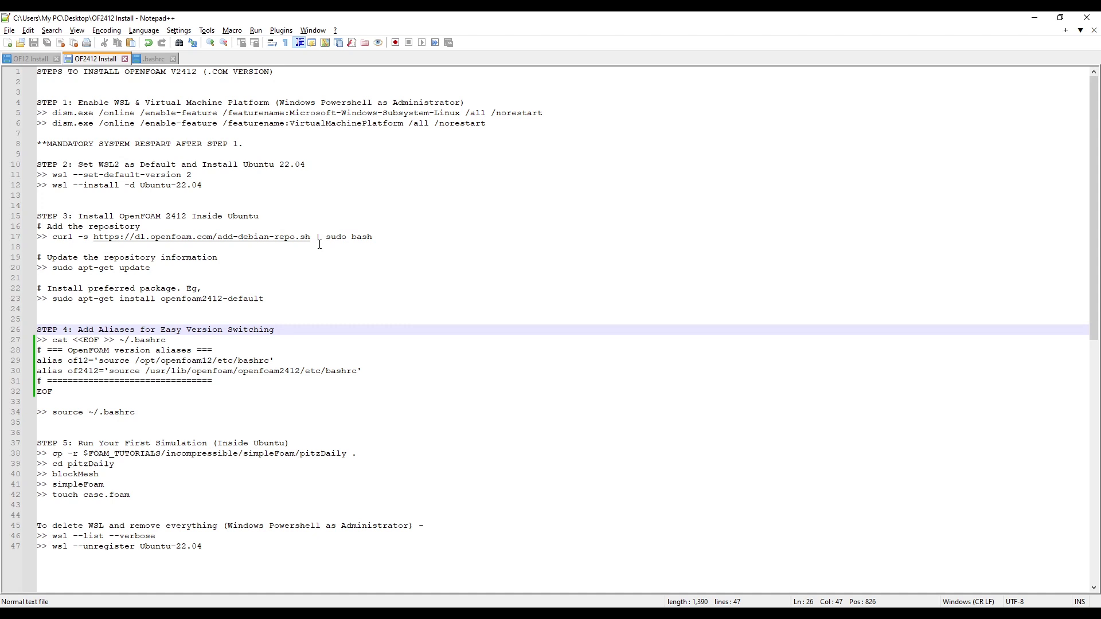
pyautogui.moveTo(383, 238); pyautogui.dragTo(52, 237)
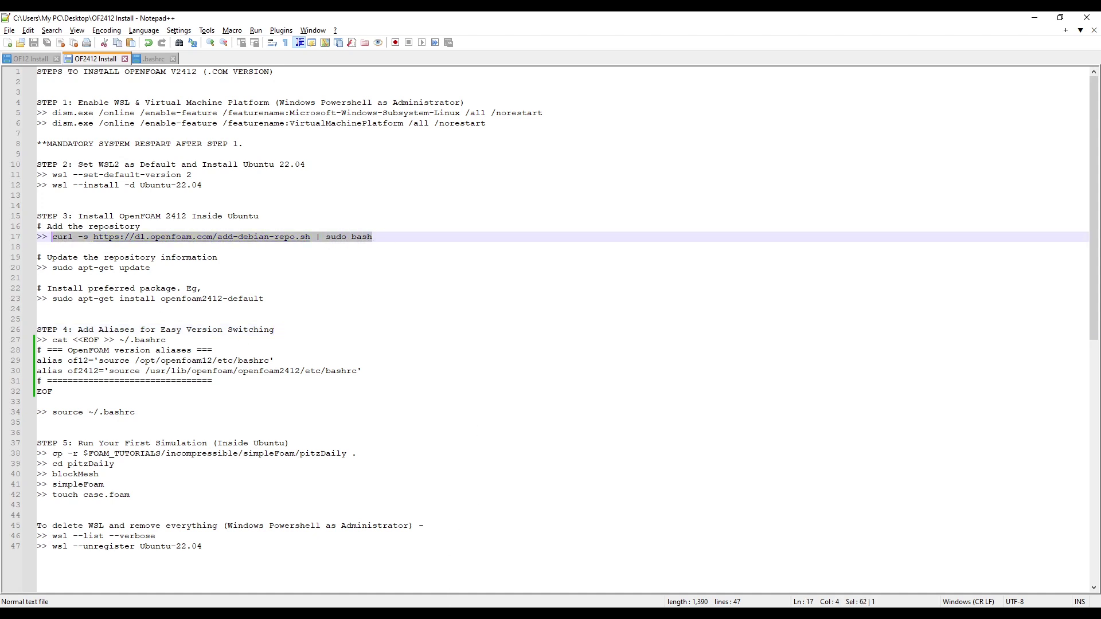
# Close both old Ubuntu terminals and search Windows for 'power' to open an admin PowerShell
pyautogui.click(433, 568)
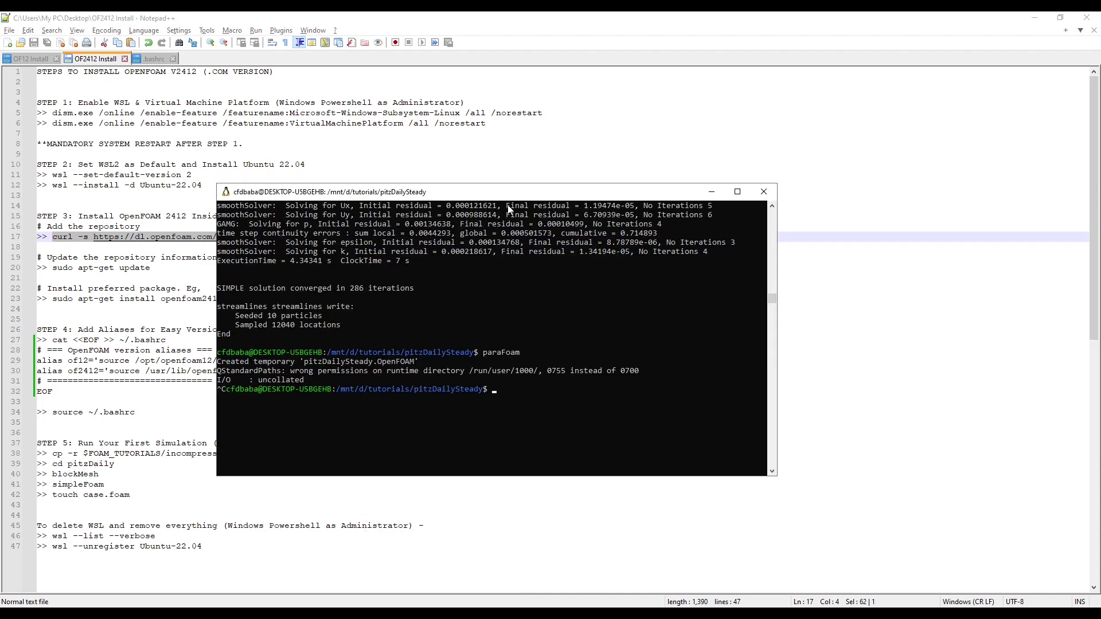
pyautogui.click(763, 192)
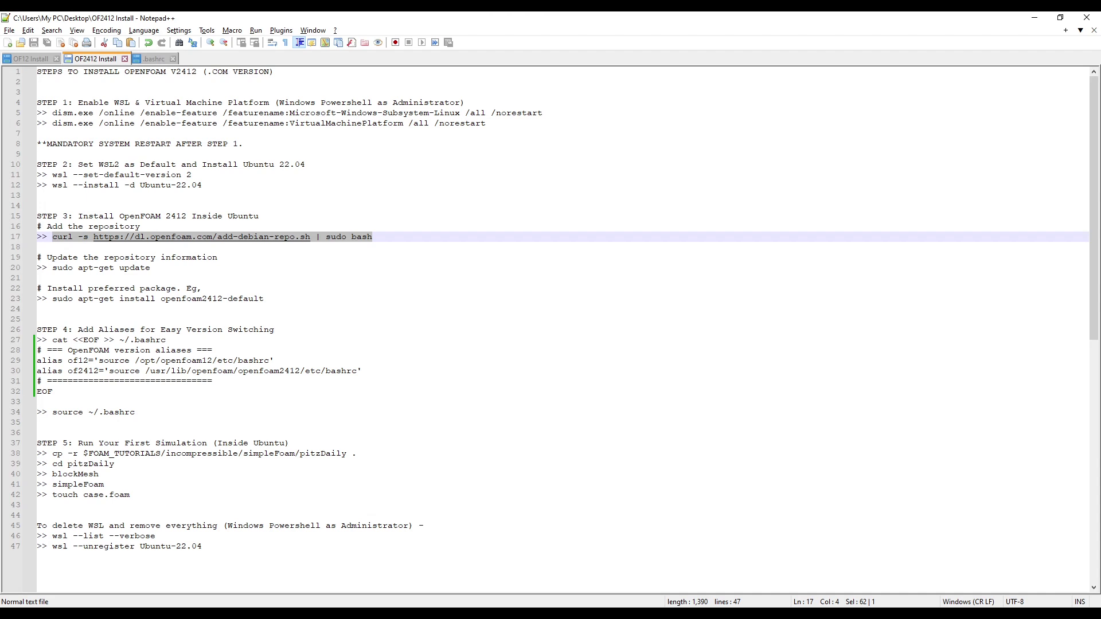
pyautogui.hotkey('alt', 'Tab')
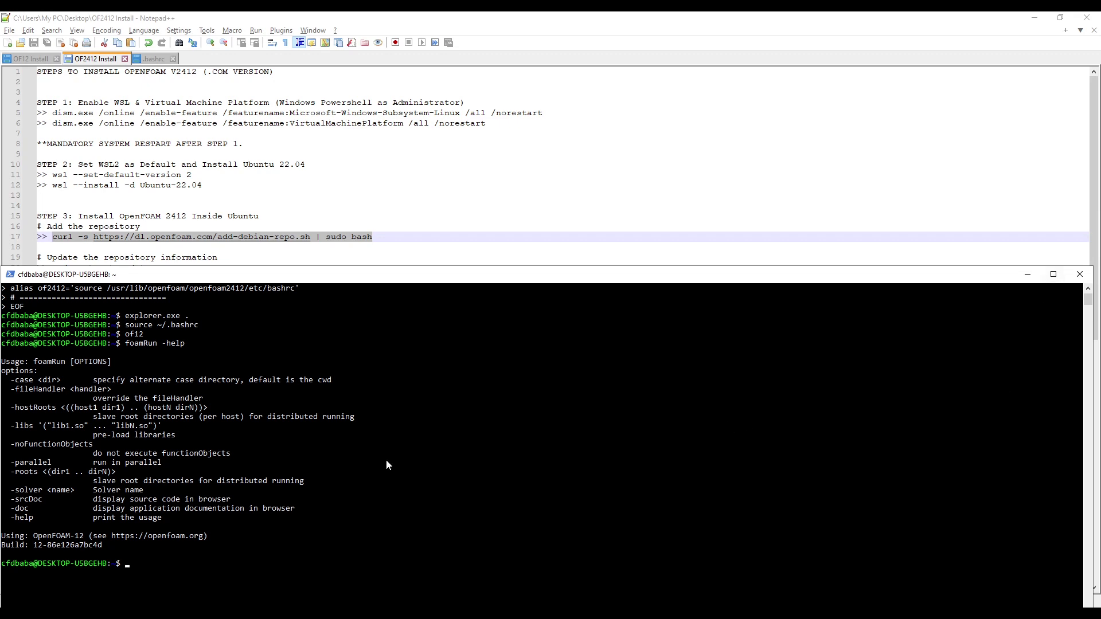
pyautogui.click(1080, 274)
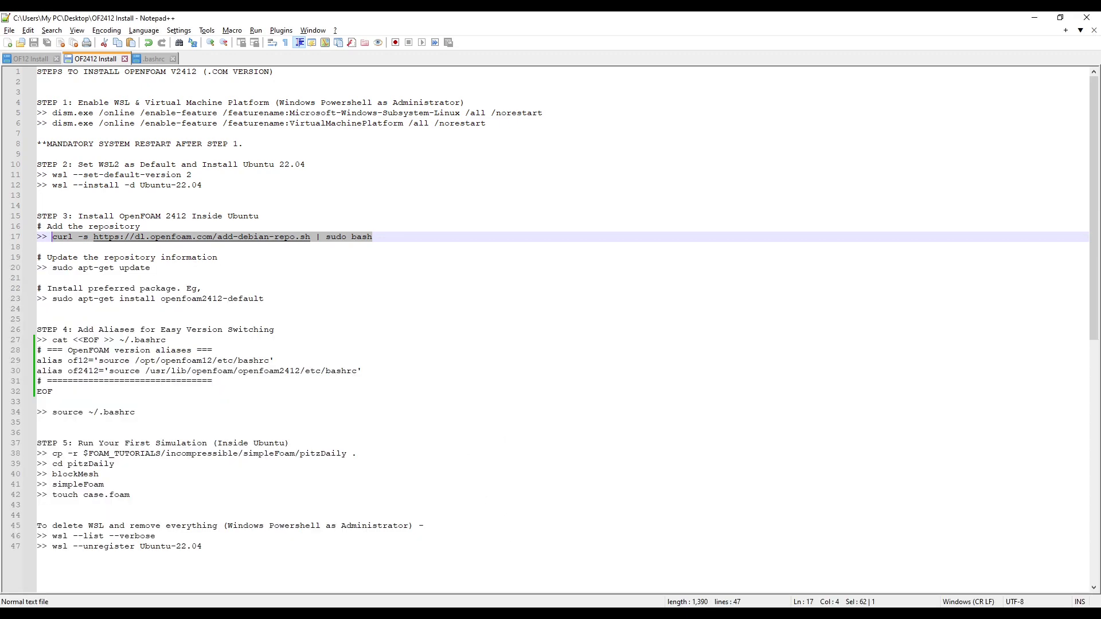
pyautogui.press('super')
pyautogui.write('power')
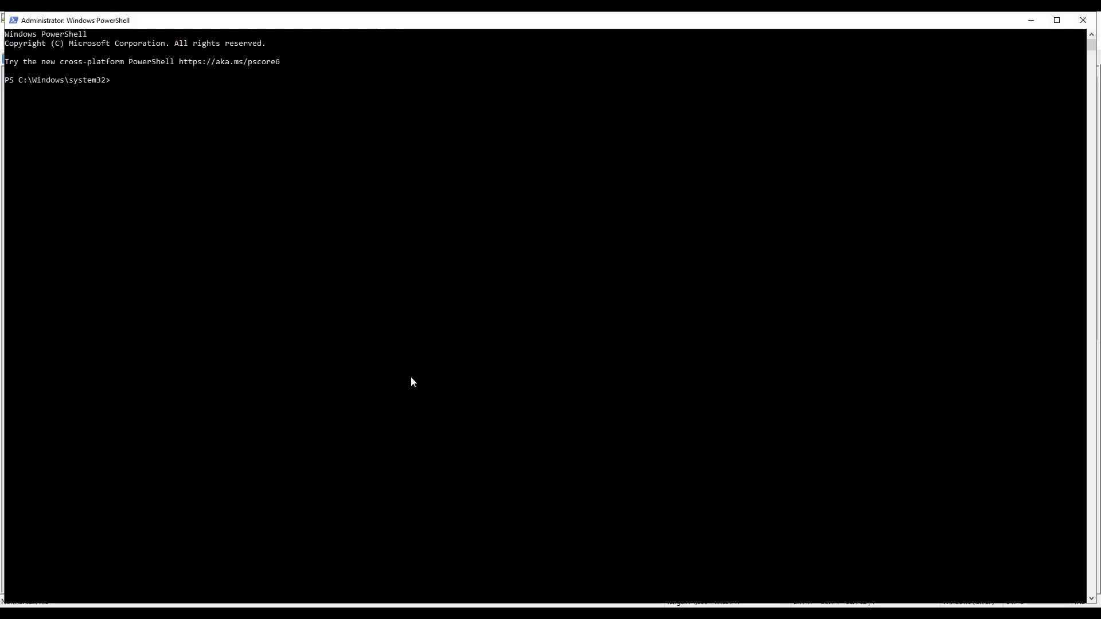
# Move PowerShell below the notes and run wsl to enter the Ubuntu shell
pyautogui.moveTo(461, 30); pyautogui.dragTo(457, 309)
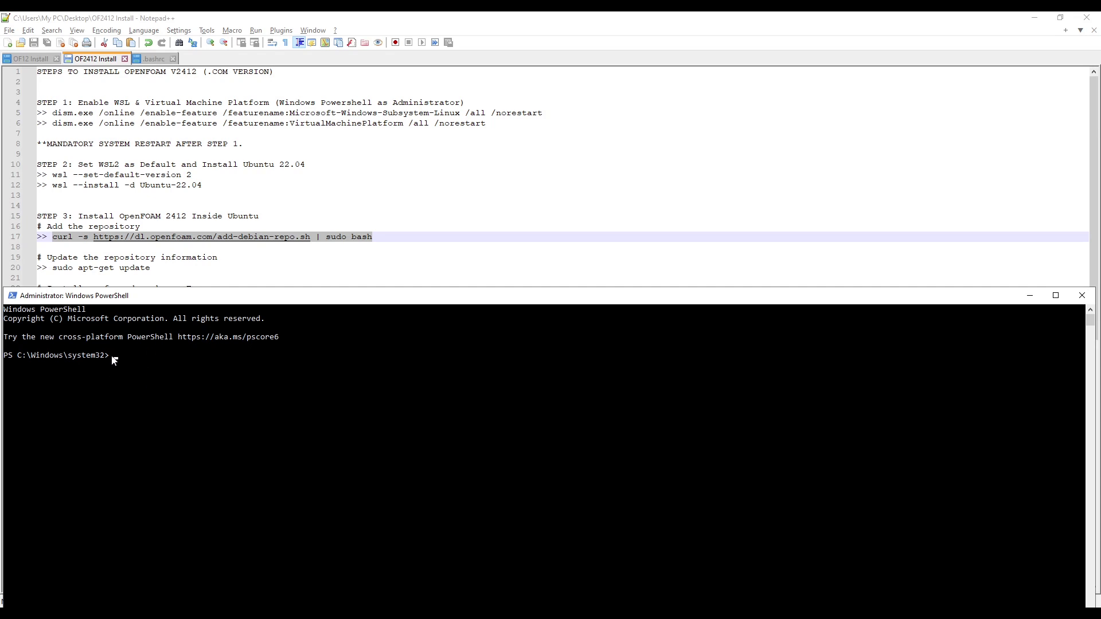
pyautogui.click(127, 361)
pyautogui.rightClick(122, 357)
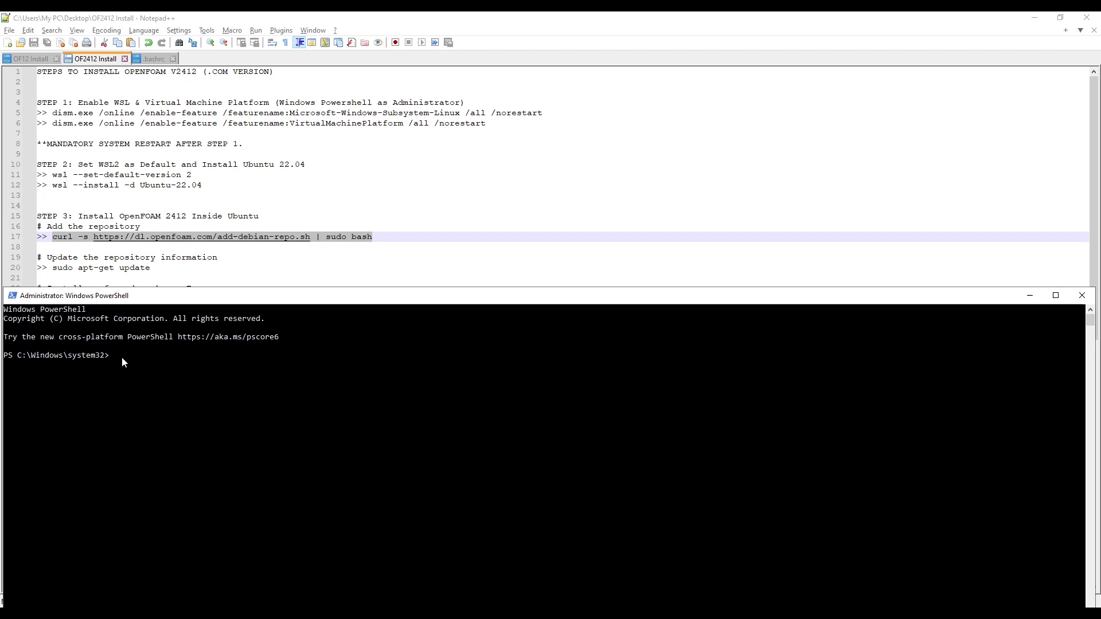
pyautogui.write('wsl')
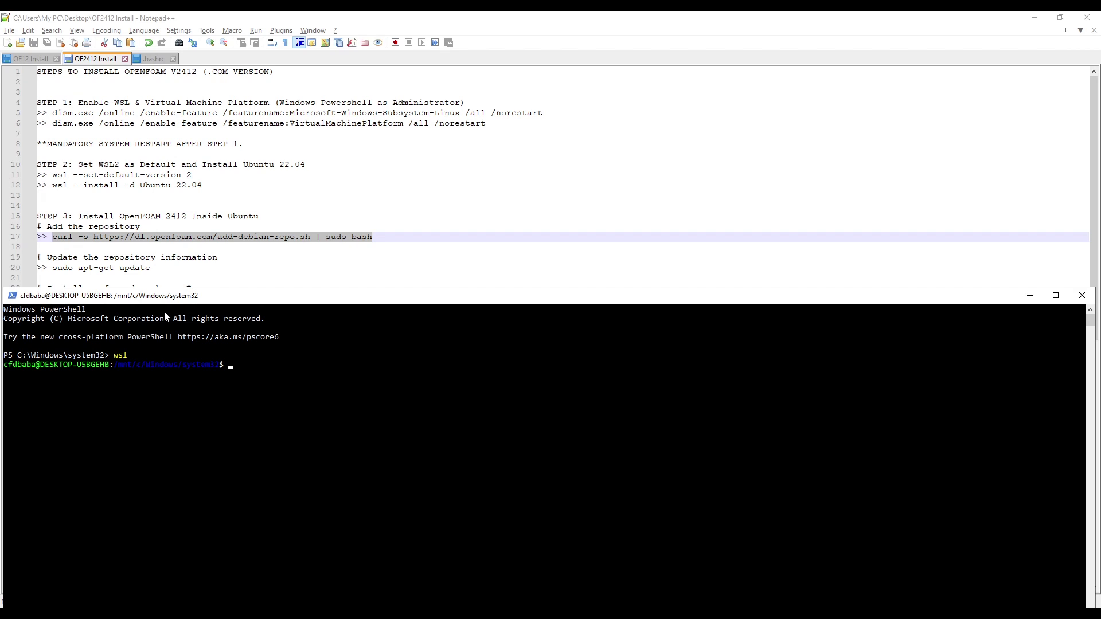
# Copy the line 17 curl add-debian-repo.sh command and run it in the Ubuntu shell
pyautogui.click(245, 264)
pyautogui.moveTo(373, 237); pyautogui.dragTo(53, 236)
pyautogui.hotkey('ctrl', 'c')
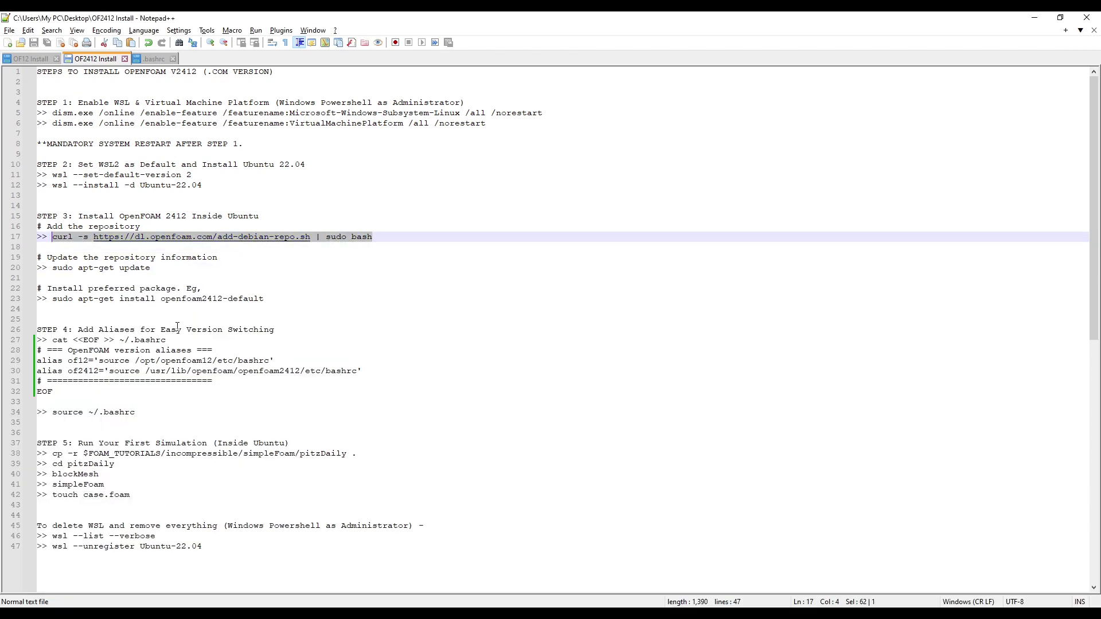
pyautogui.hotkey('alt', 'Tab')
pyautogui.rightClick(314, 416)
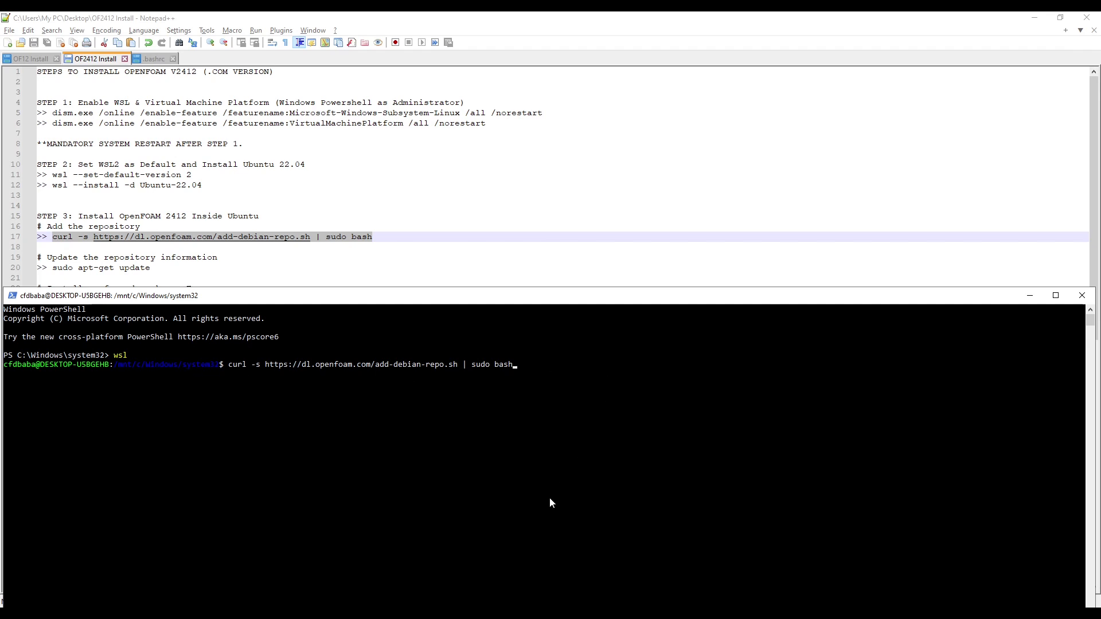
pyautogui.press('Return')
pyautogui.press('Return')
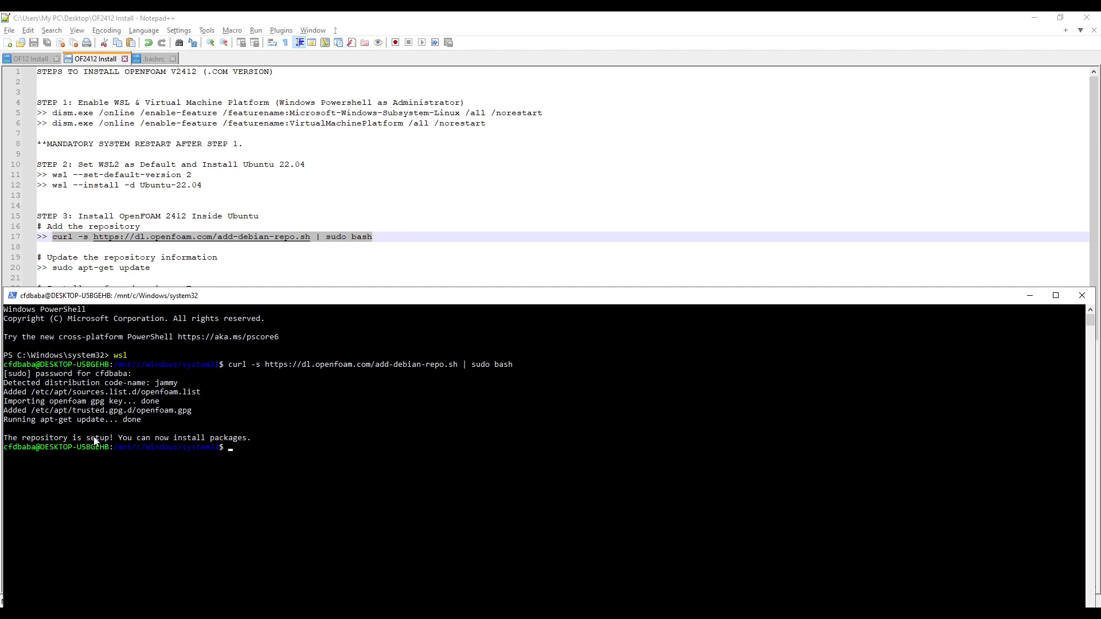
# Copy 'sudo apt-get update' from line 20 of the notes and run it in the Ubuntu terminal
pyautogui.click(163, 268)
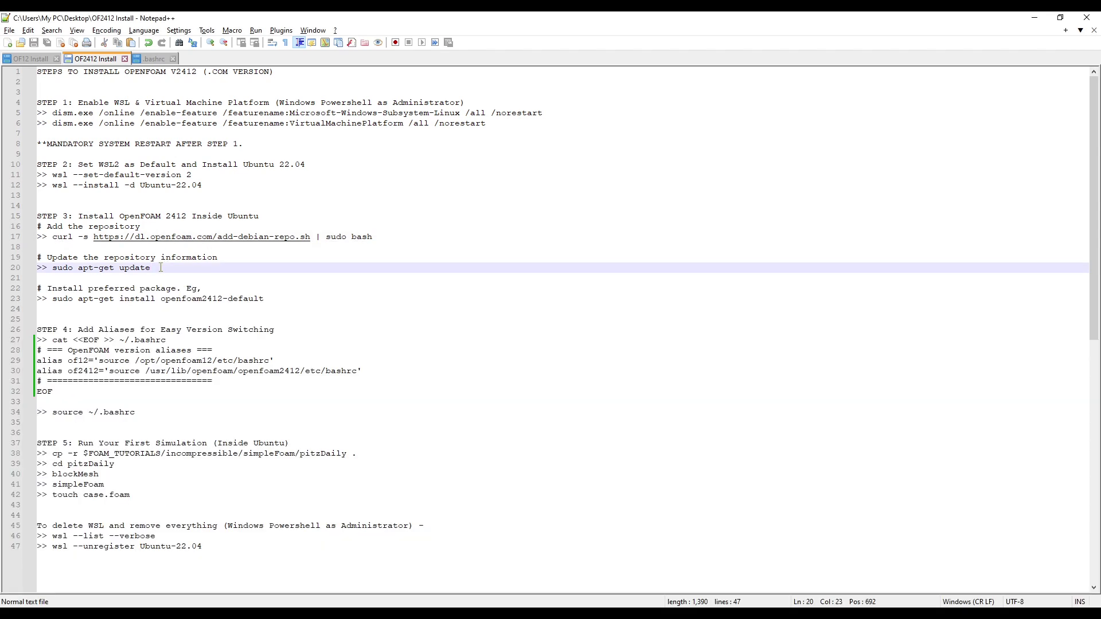
pyautogui.moveTo(159, 268); pyautogui.dragTo(53, 268)
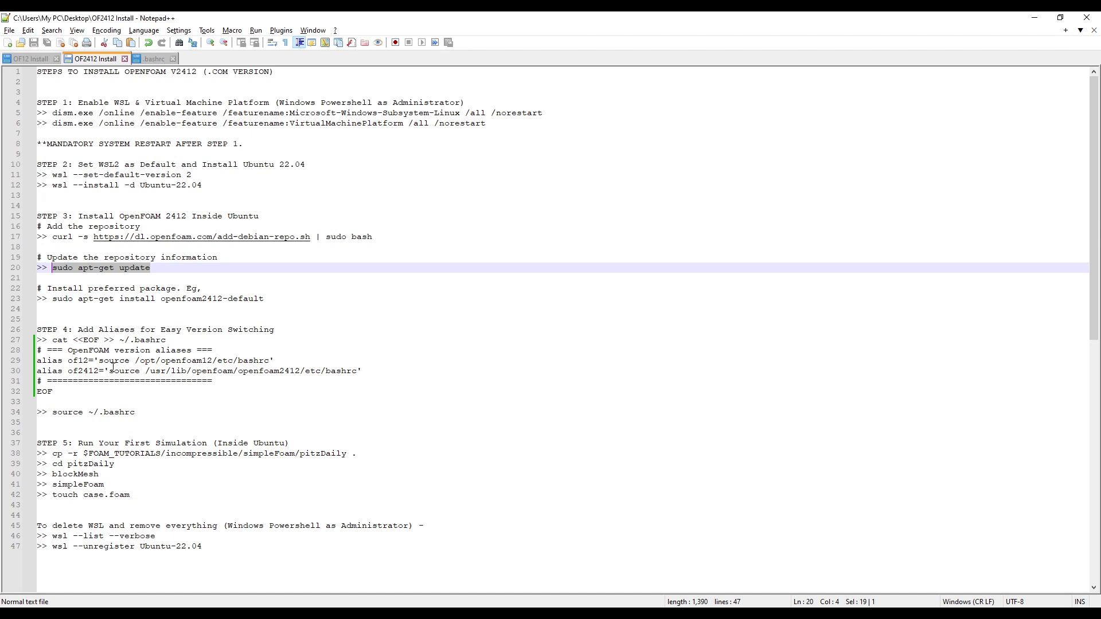
pyautogui.hotkey('alt', 'Tab')
pyautogui.rightClick(390, 466)
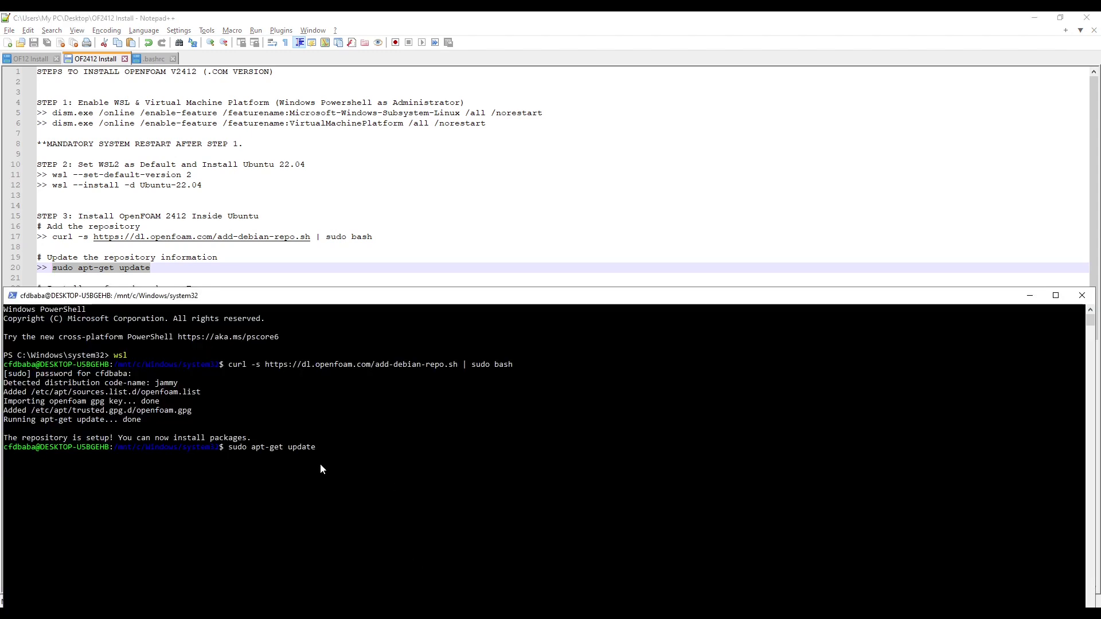
pyautogui.press('Return')
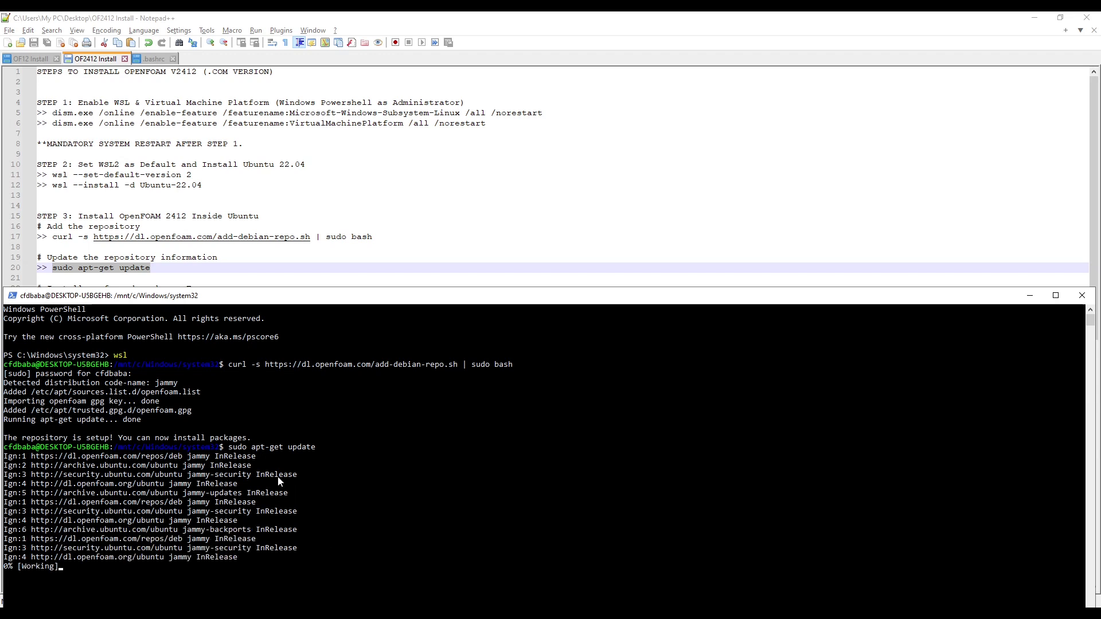
pyautogui.scroll(-4, 278, 480)
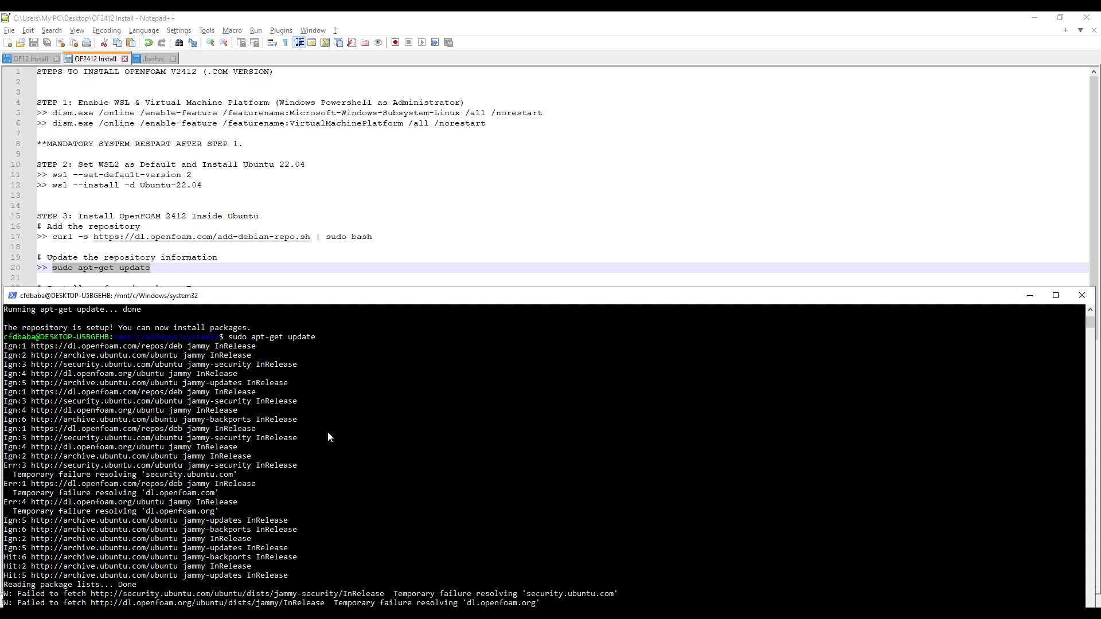
# Copy the openfoam2412-default install command from line 23 and run it in the terminal
pyautogui.hotkey('alt', 'Tab')
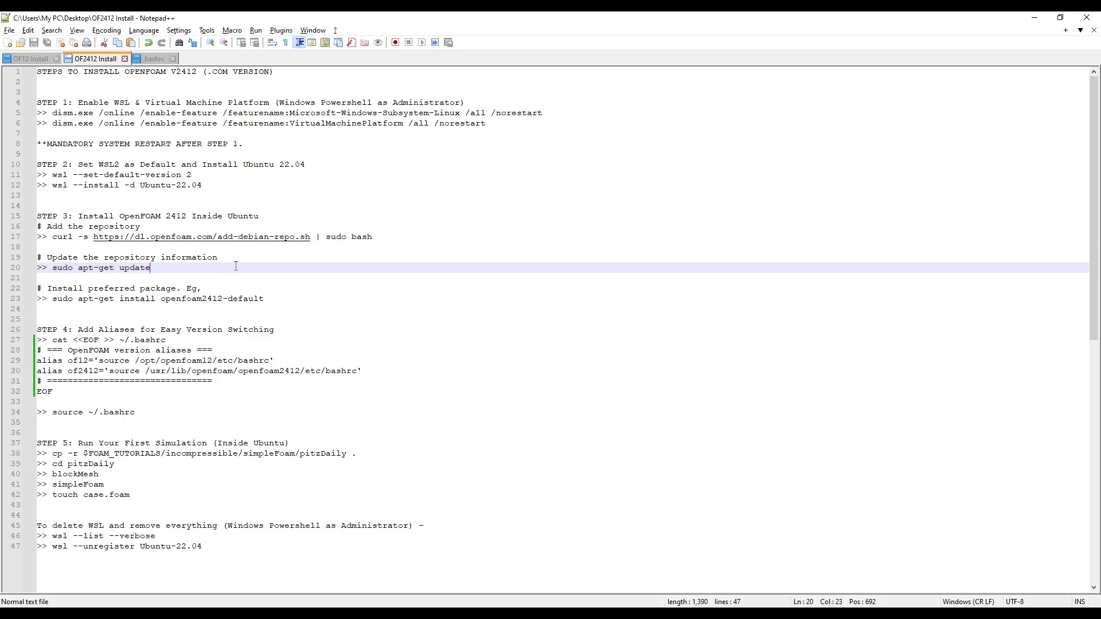
pyautogui.moveTo(264, 298); pyautogui.dragTo(52, 298)
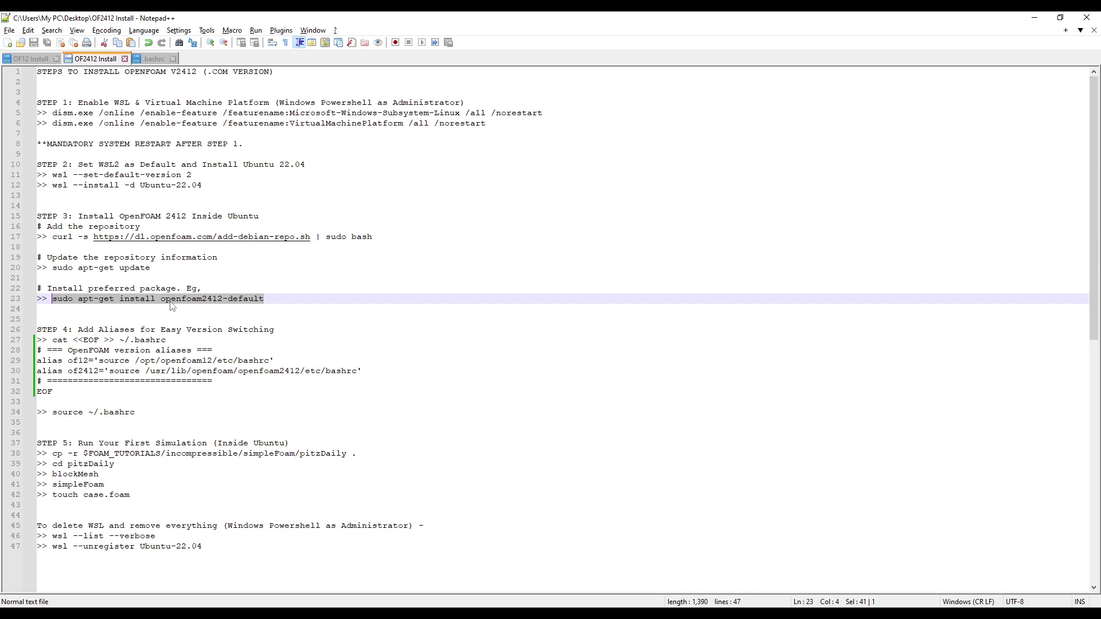
pyautogui.rightClick(172, 300)
pyautogui.click(189, 315)
pyautogui.hotkey('alt', 'Tab')
pyautogui.rightClick(245, 525)
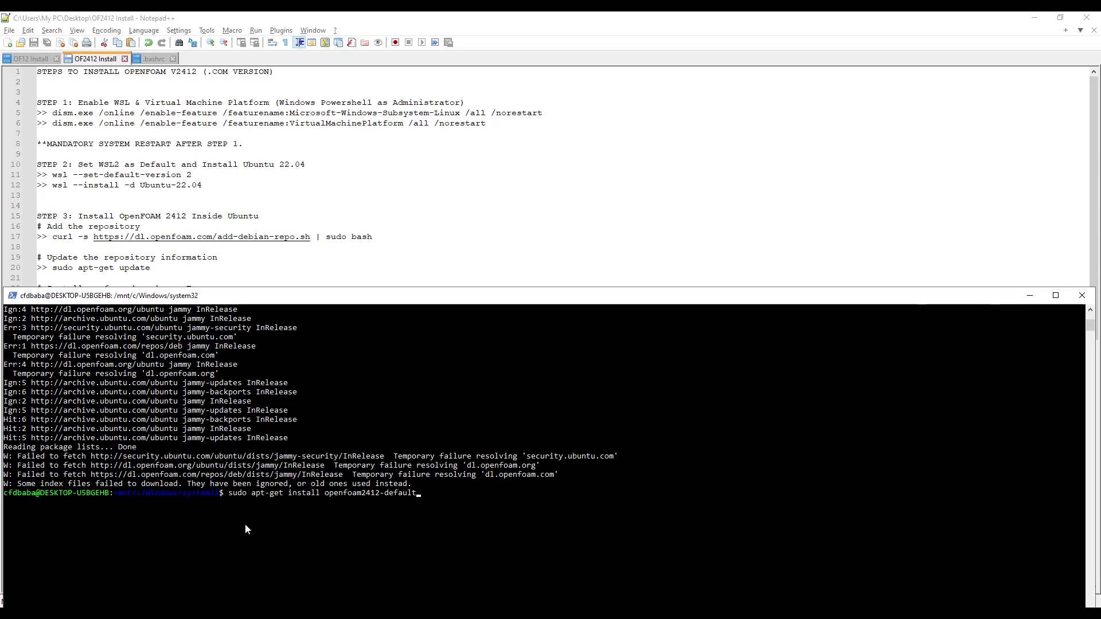
pyautogui.press('Return')
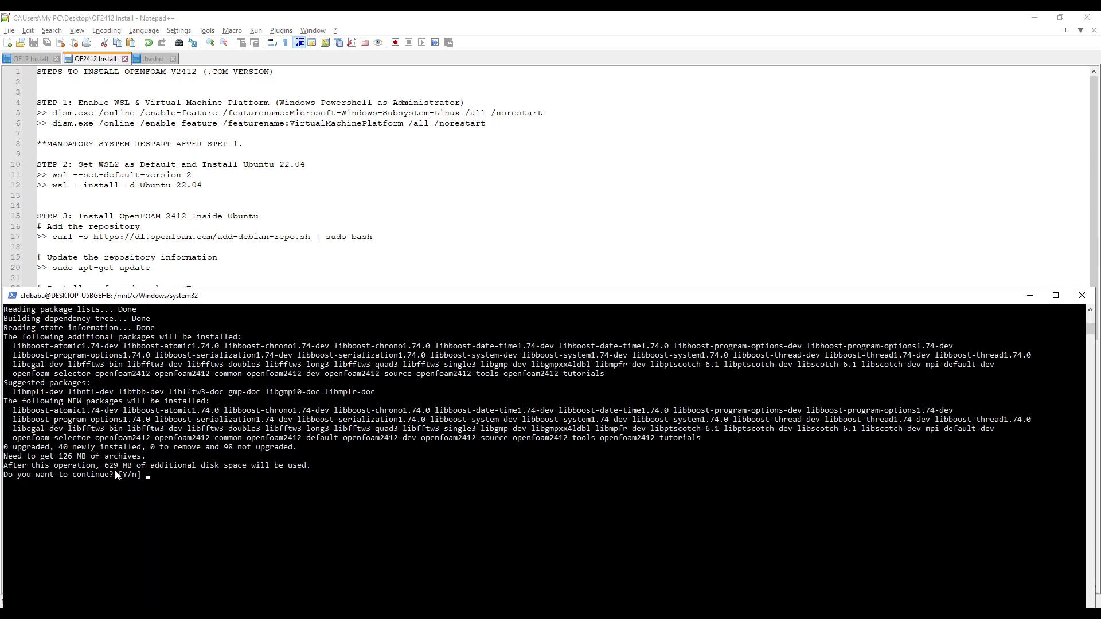
# Answer y to continue, then scroll through the output to the OpenFOAM setup notes
pyautogui.write('y')
pyautogui.press('Return')
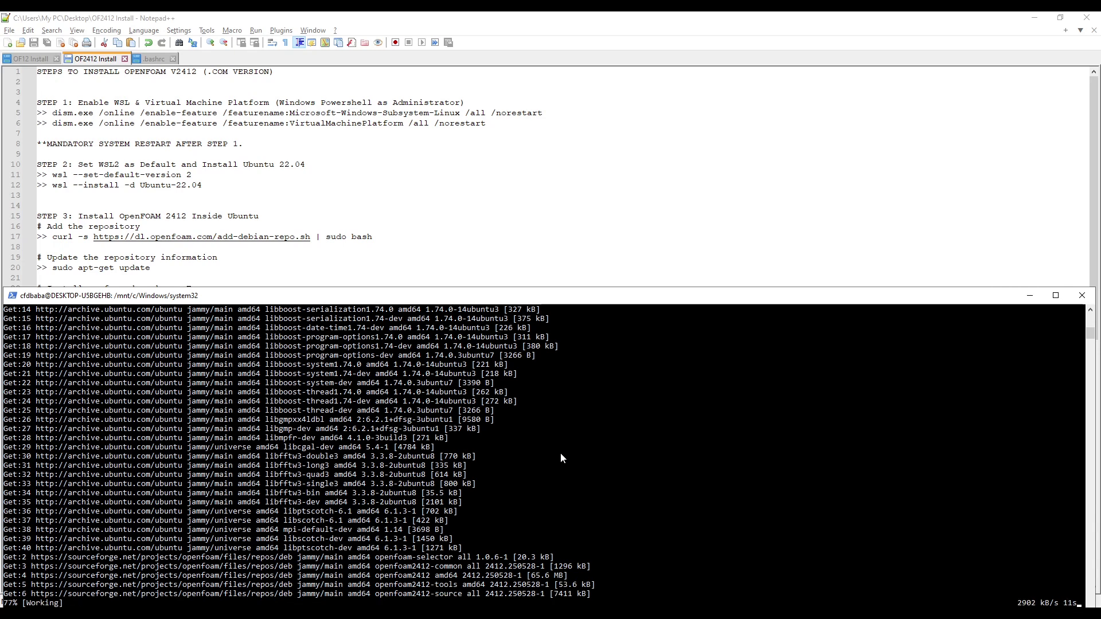
pyautogui.scroll(-5, 559, 457)
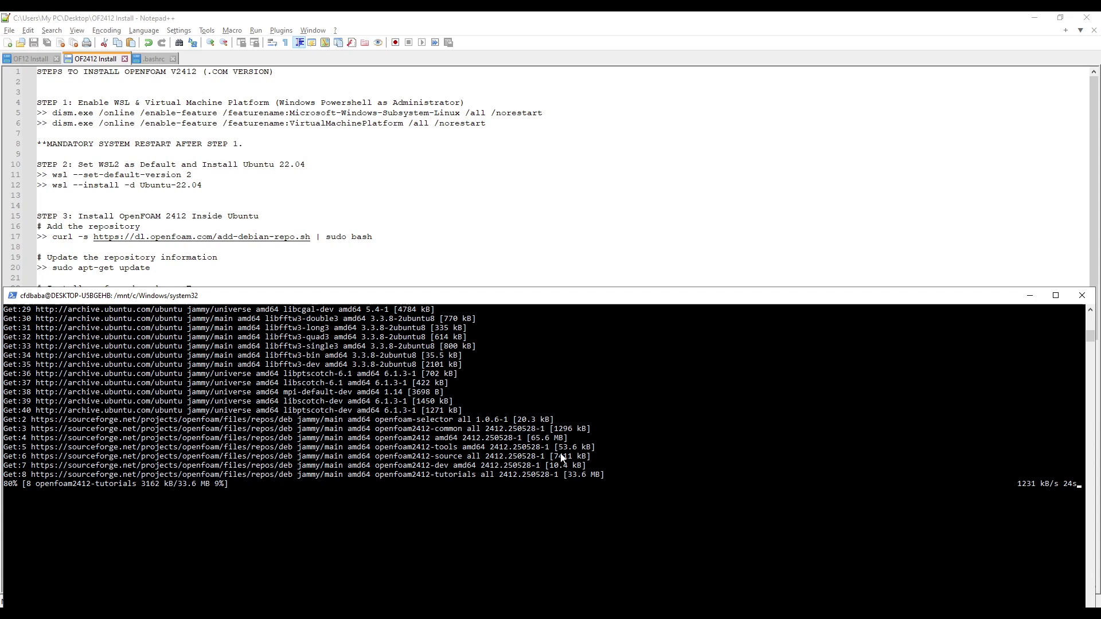
pyautogui.scroll(-2, 539, 466)
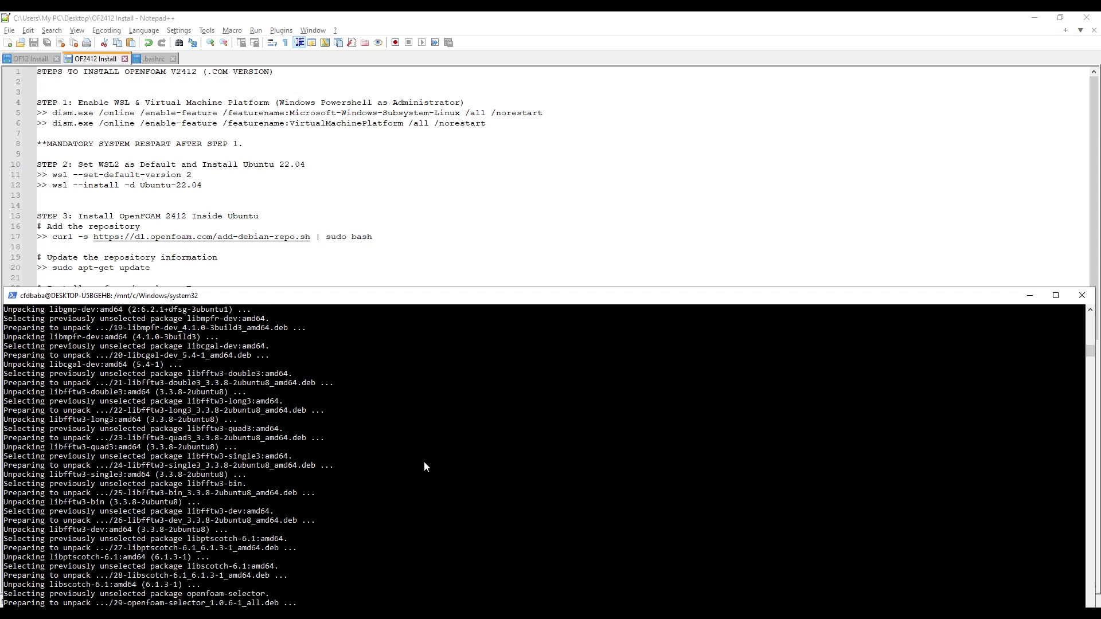
pyautogui.scroll(-2, 424, 466)
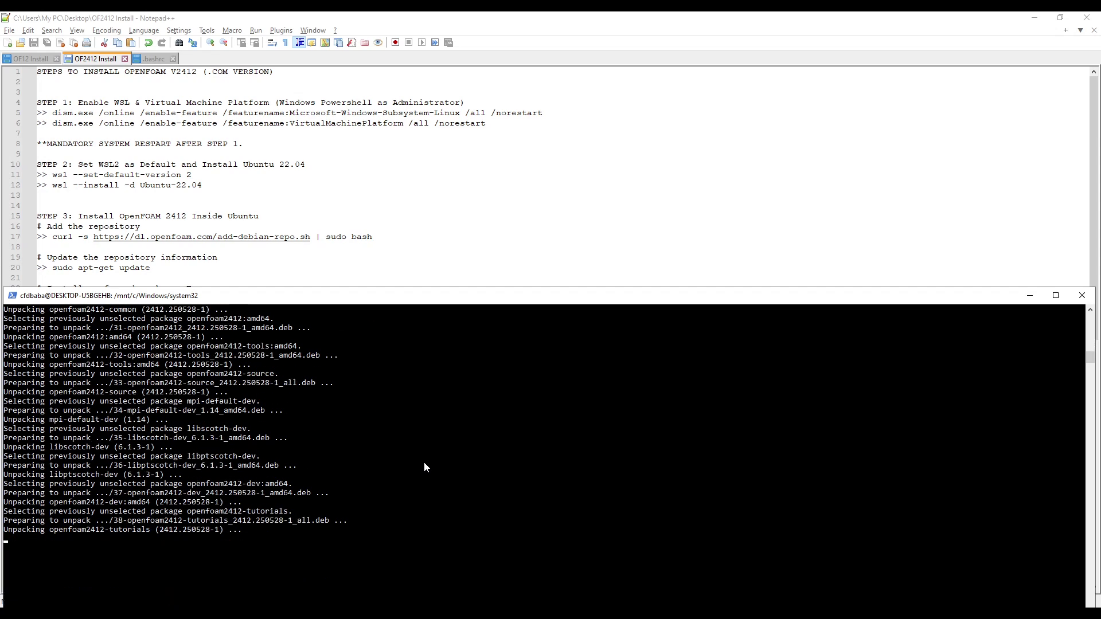
pyautogui.scroll(-5, 425, 465)
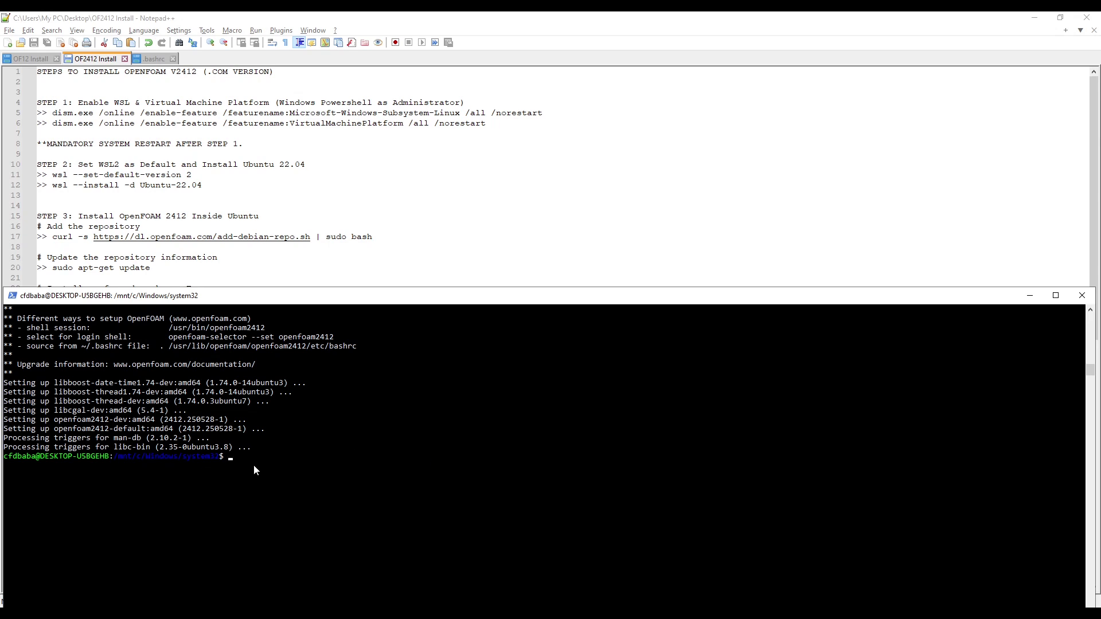
# Highlight /opt/openfoam12 and /usr/lib/openfoam/openfoam2412 in the of12 and of2412 alias paths on lines 29–30
pyautogui.click(443, 270)
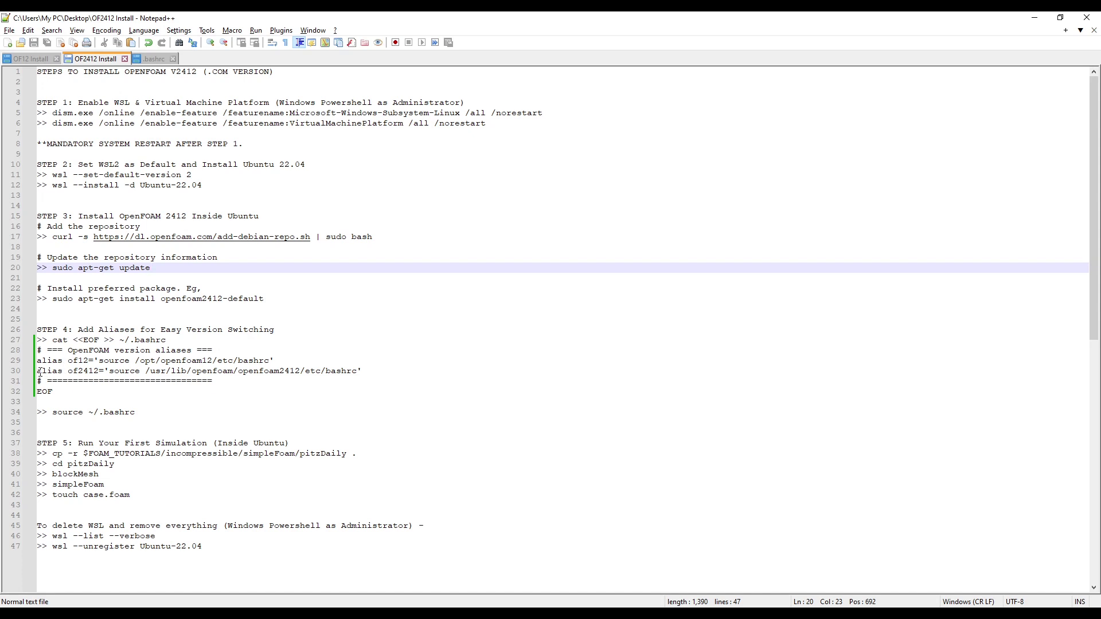
pyautogui.moveTo(42, 373); pyautogui.dragTo(105, 372)
pyautogui.click(135, 373)
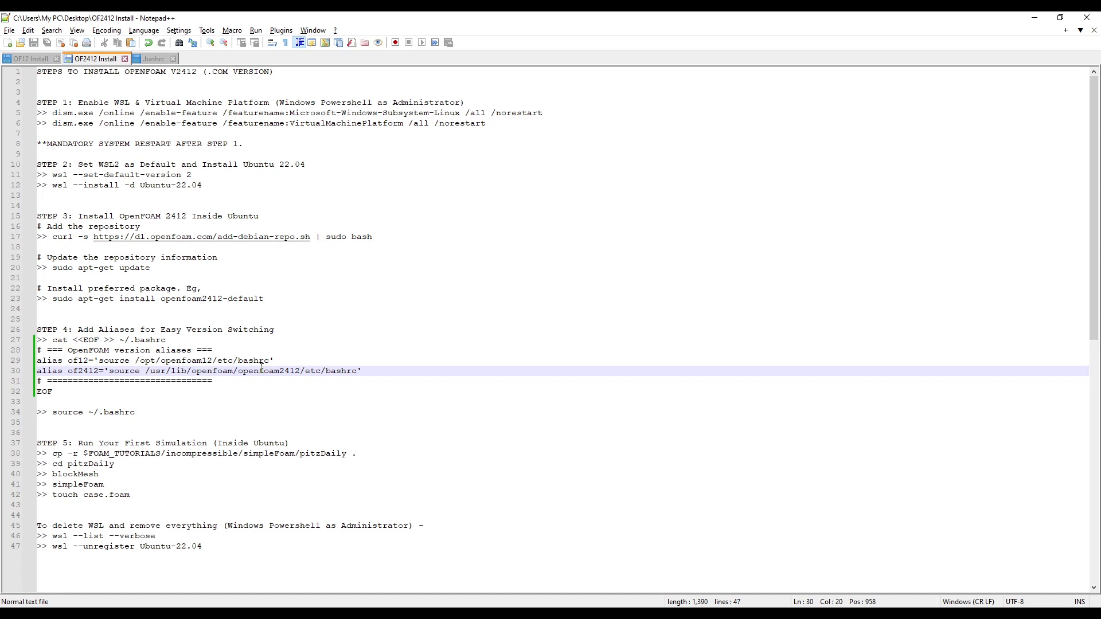
pyautogui.moveTo(240, 372); pyautogui.dragTo(314, 372)
pyautogui.click(225, 432)
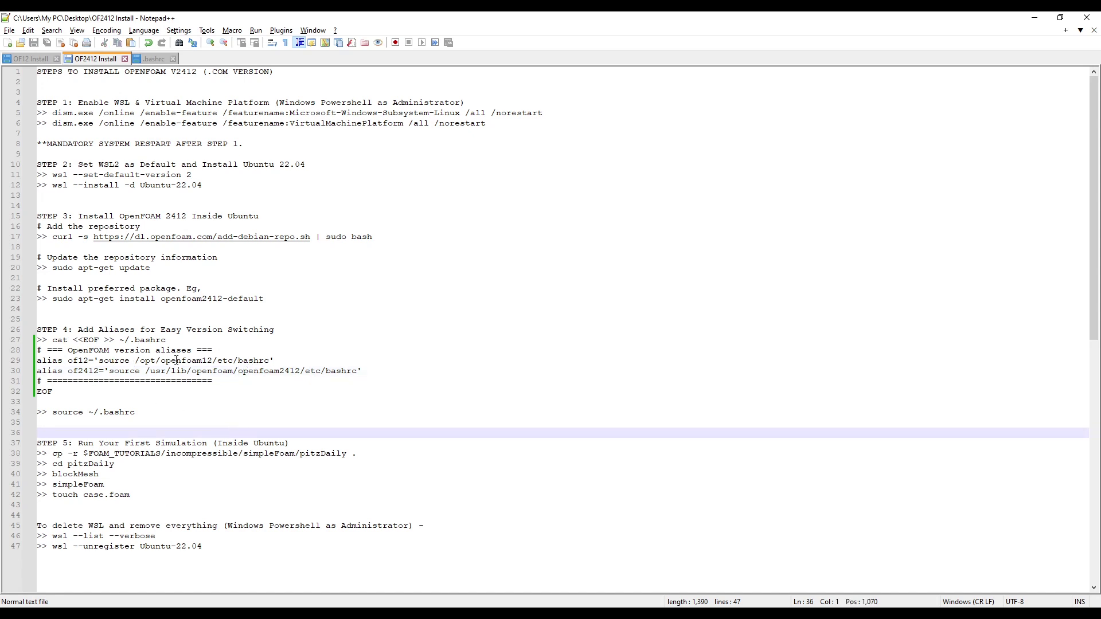
pyautogui.moveTo(176, 361); pyautogui.dragTo(230, 361)
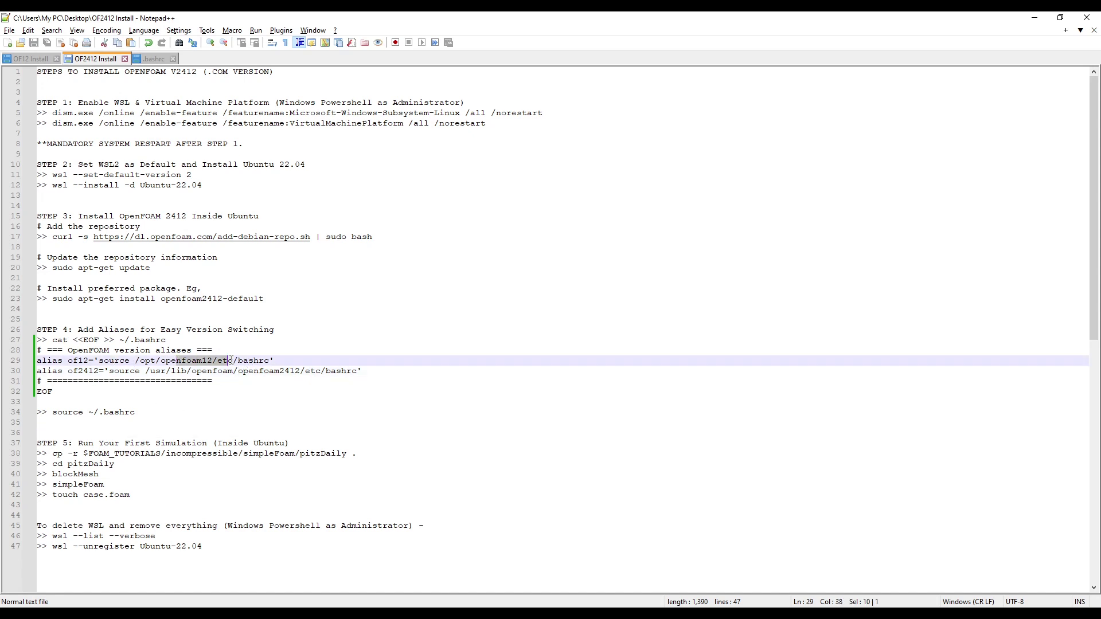
pyautogui.doubleClick(147, 361)
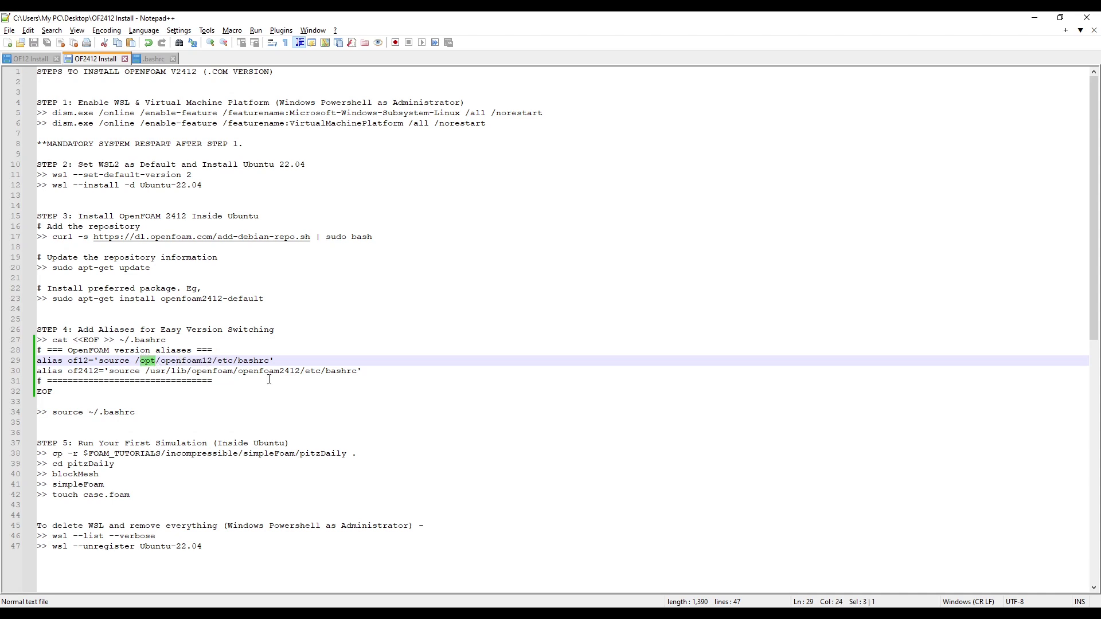
pyautogui.moveTo(244, 371); pyautogui.dragTo(300, 371)
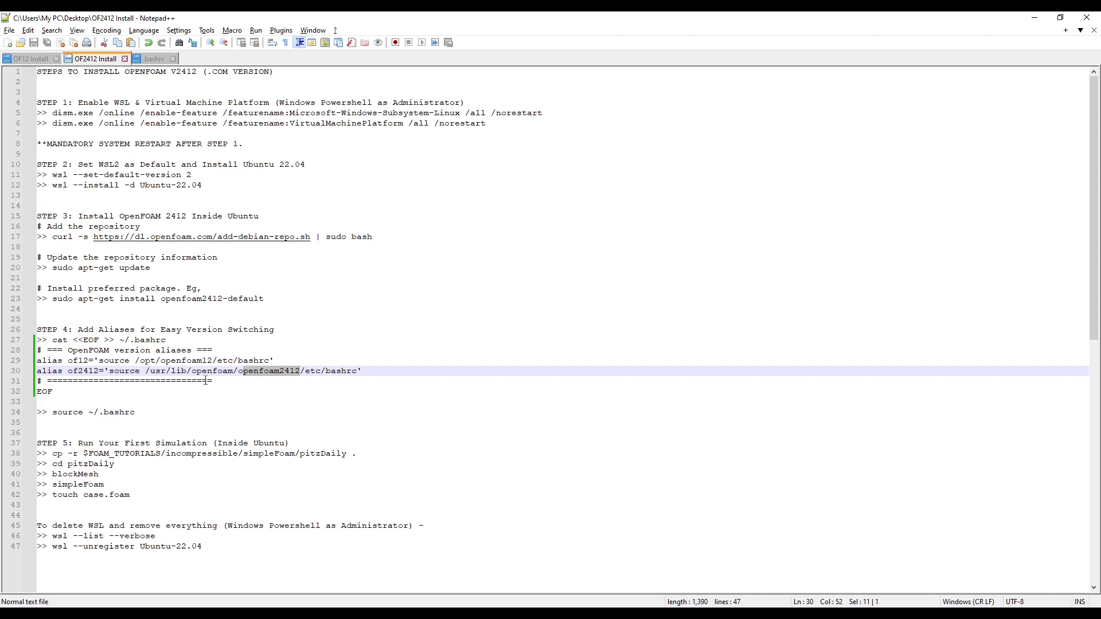
pyautogui.moveTo(151, 371); pyautogui.dragTo(167, 371)
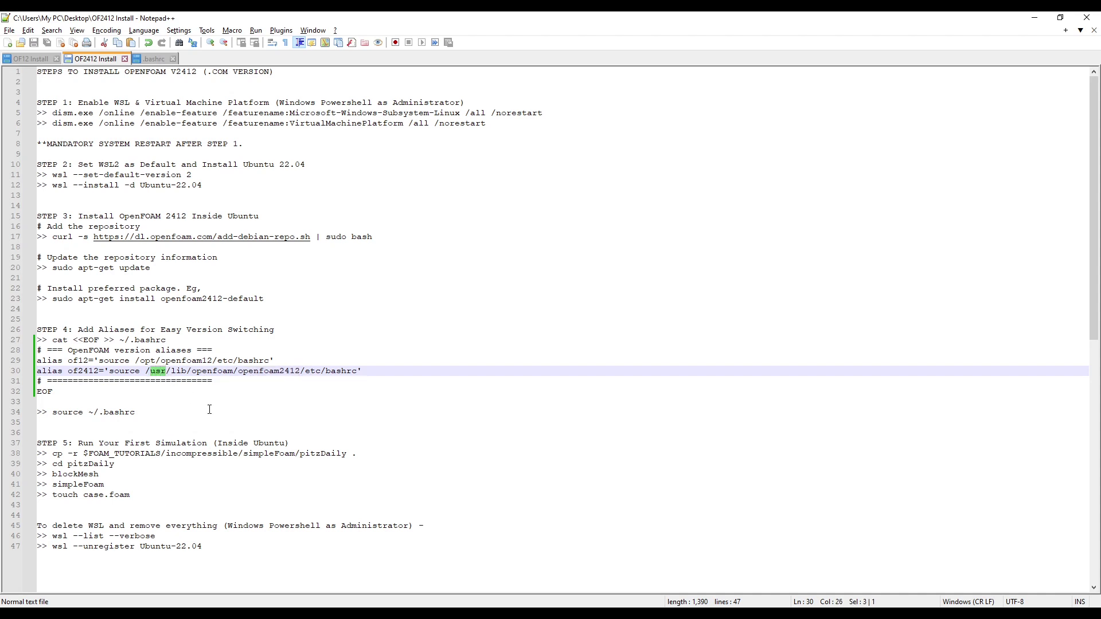
pyautogui.click(182, 373)
pyautogui.moveTo(237, 613)
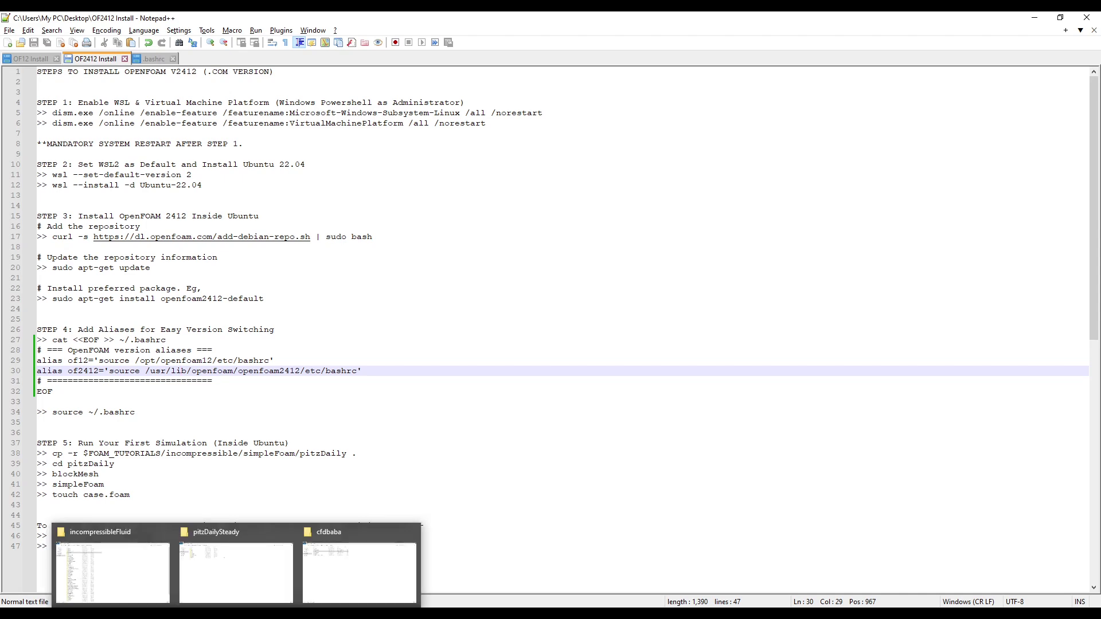
# In File Explorer, browse the Ubuntu-22.04 file system into its usr folder
pyautogui.click(112, 568)
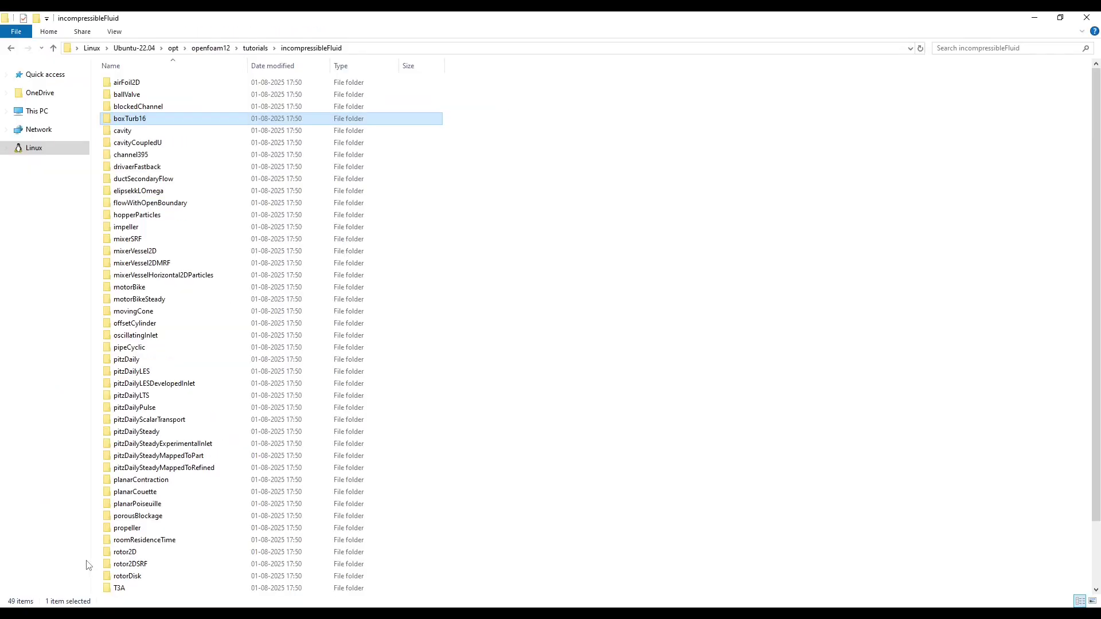
pyautogui.click(38, 152)
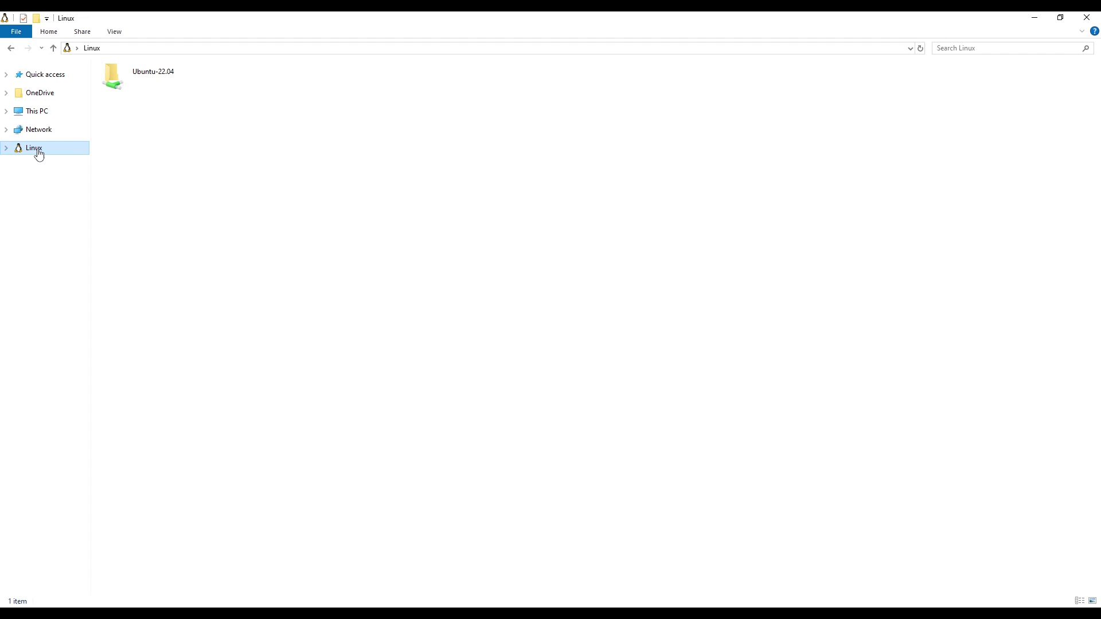
pyautogui.doubleClick(167, 92)
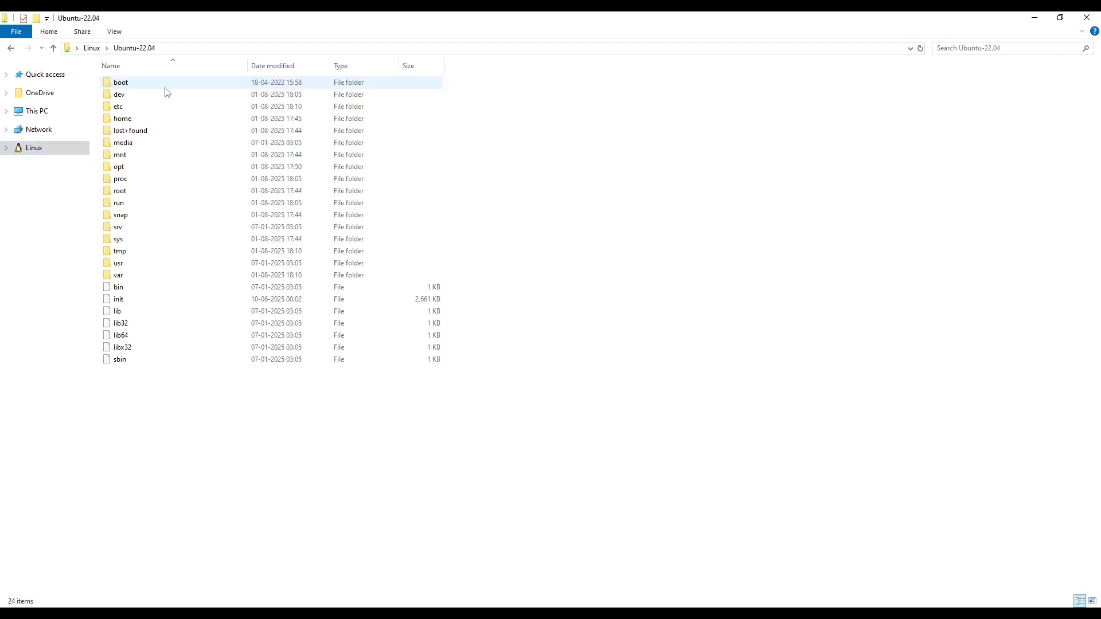
pyautogui.click(138, 267)
pyautogui.doubleClick(121, 265)
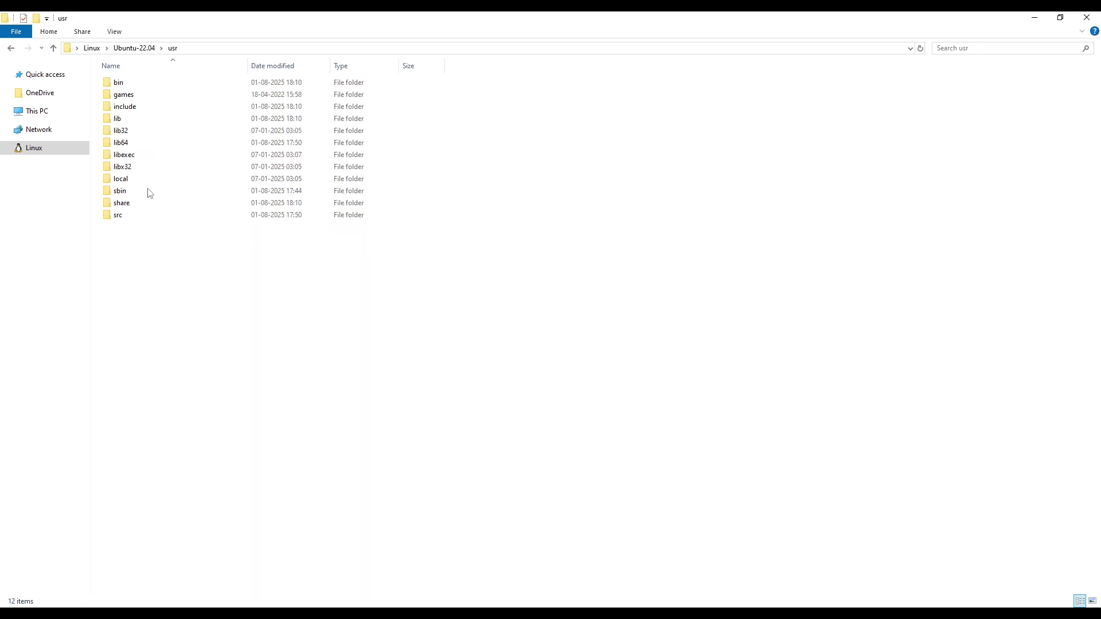
pyautogui.hotkey('alt', 'Tab')
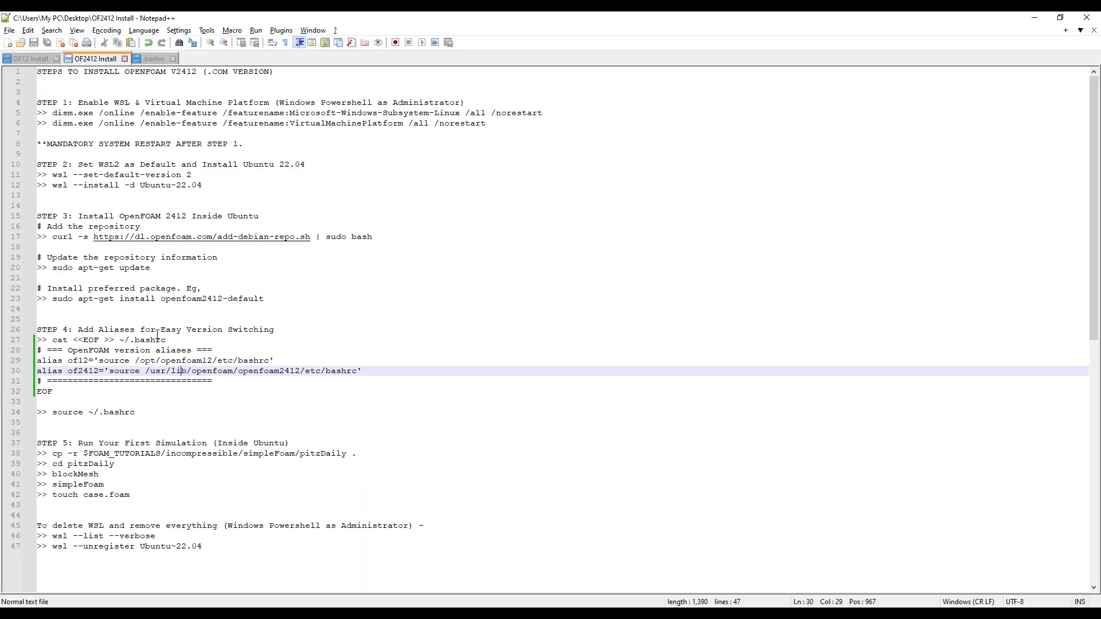
pyautogui.hotkey('alt', 'Tab')
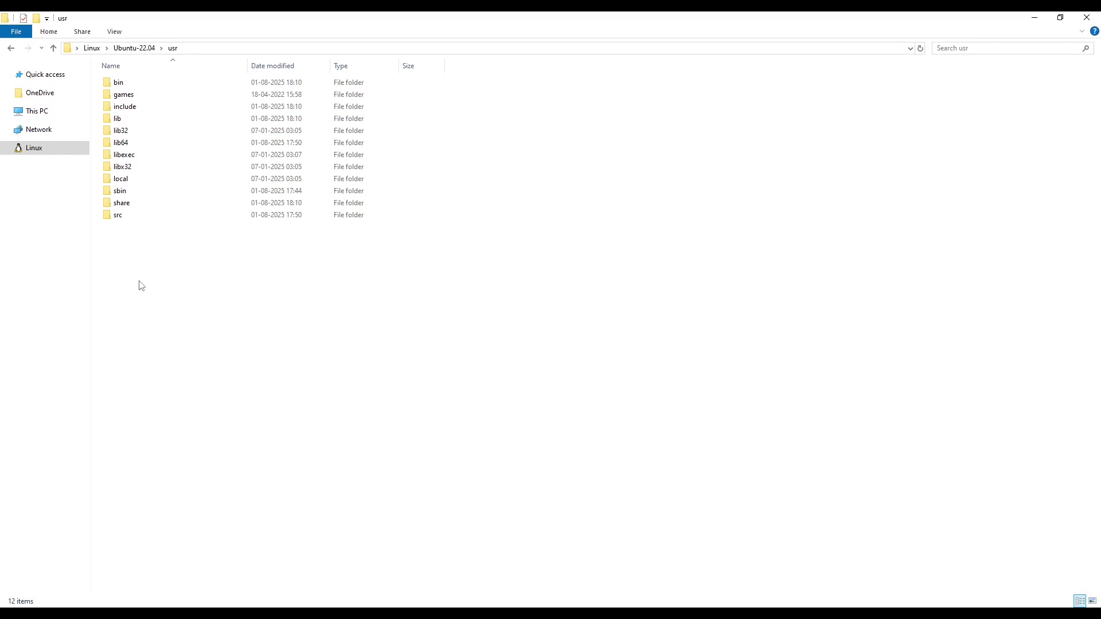
# Open lib, then openfoam, openfoam2412 and its tutorials folder
pyautogui.doubleClick(125, 118)
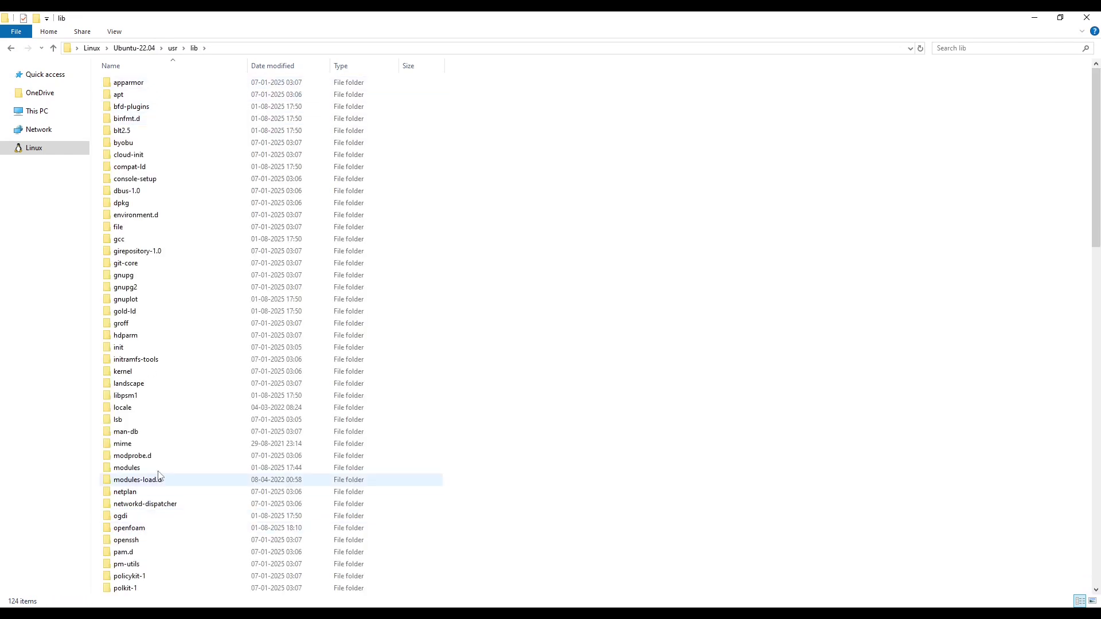
pyautogui.scroll(-8, 161, 459)
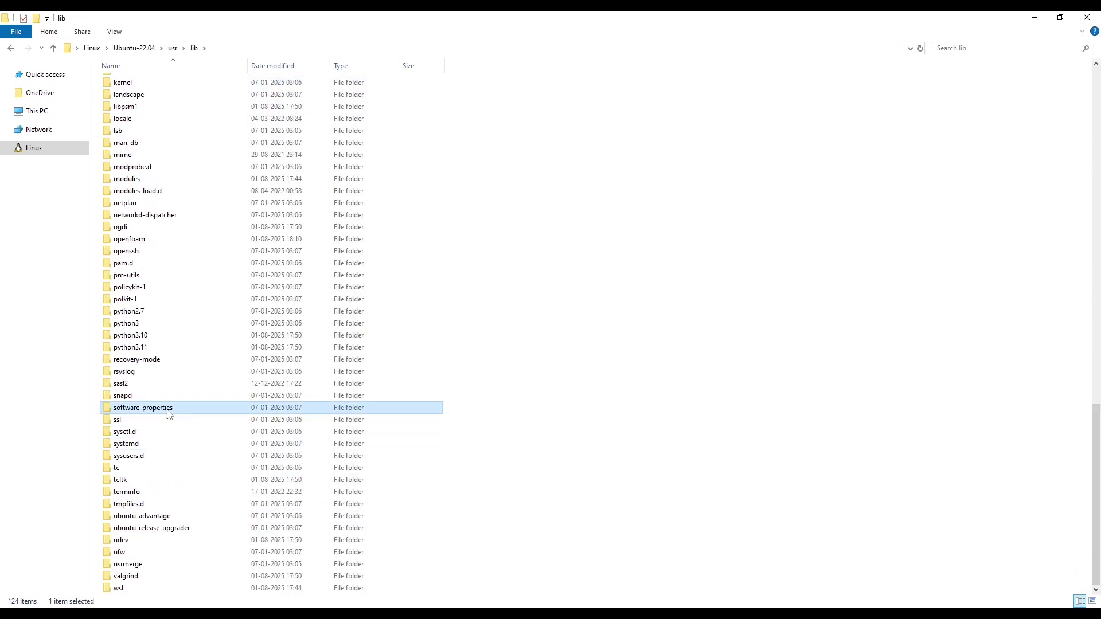
pyautogui.press('End')
pyautogui.press('o')
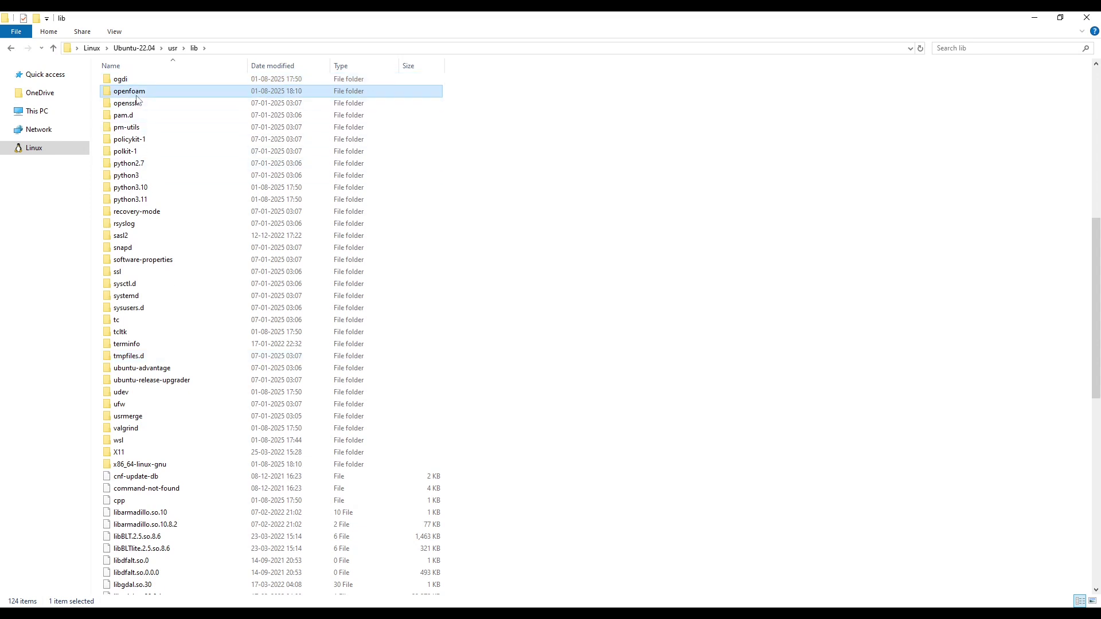
pyautogui.doubleClick(137, 91)
pyautogui.click(155, 85)
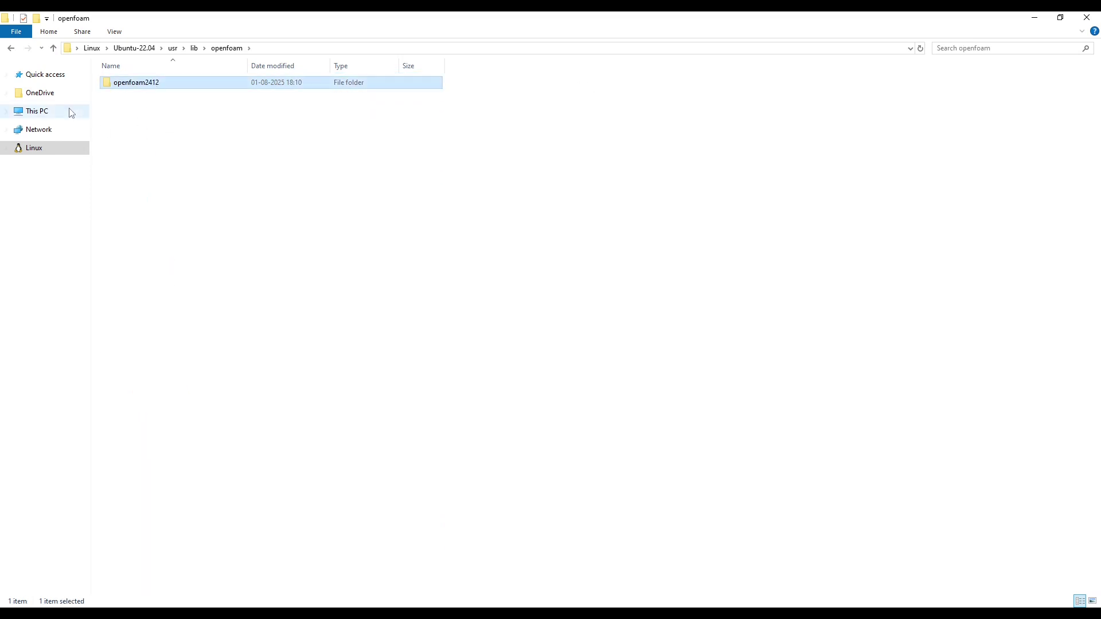
pyautogui.doubleClick(146, 85)
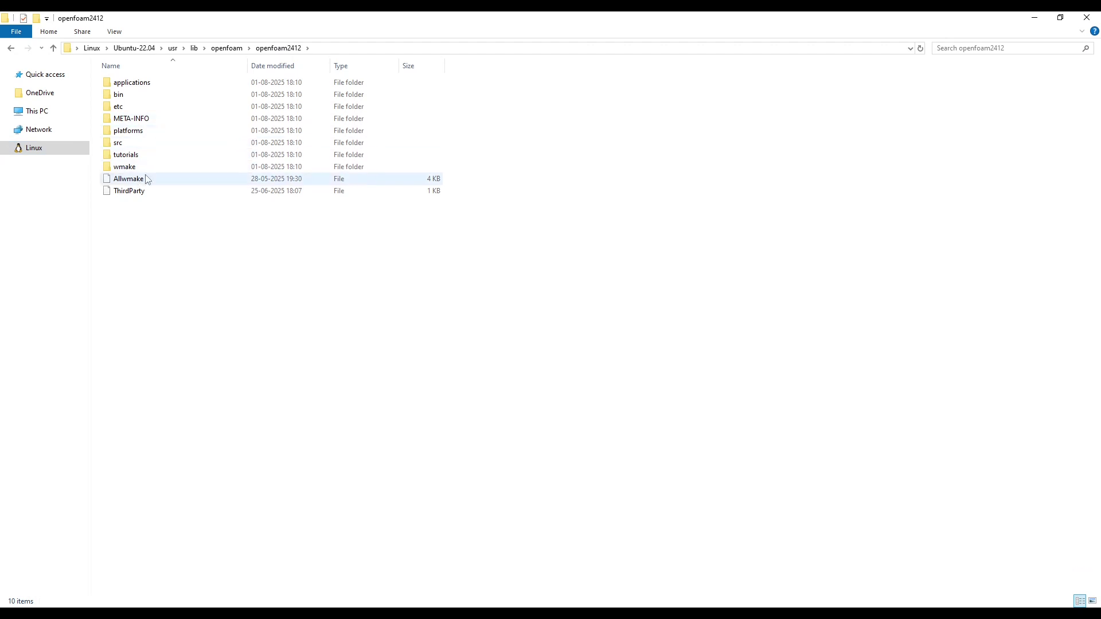
pyautogui.doubleClick(140, 155)
# Peek into discreteMethods, go back to tutorials, and return to the OF2412 notes
pyautogui.moveTo(181, 418); pyautogui.dragTo(392, 83)
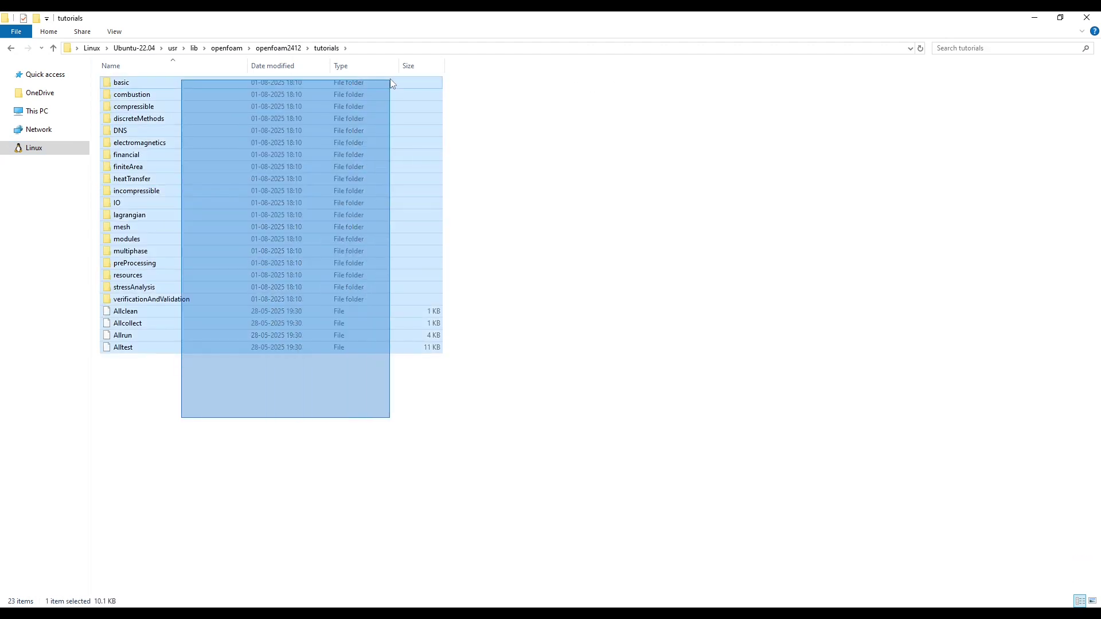
pyautogui.click(610, 179)
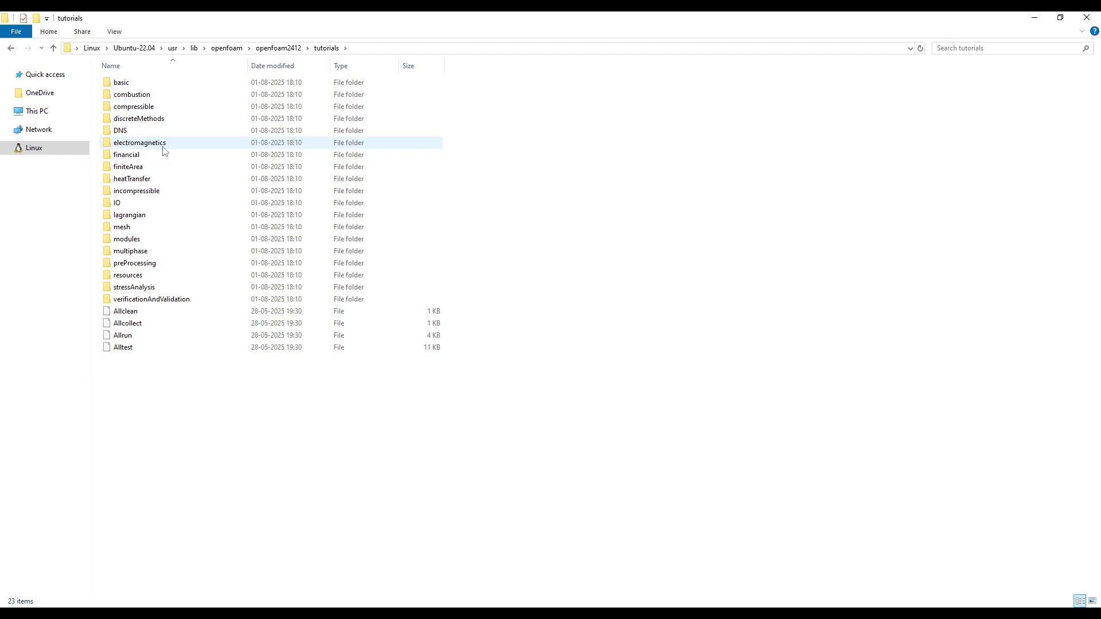
pyautogui.doubleClick(173, 120)
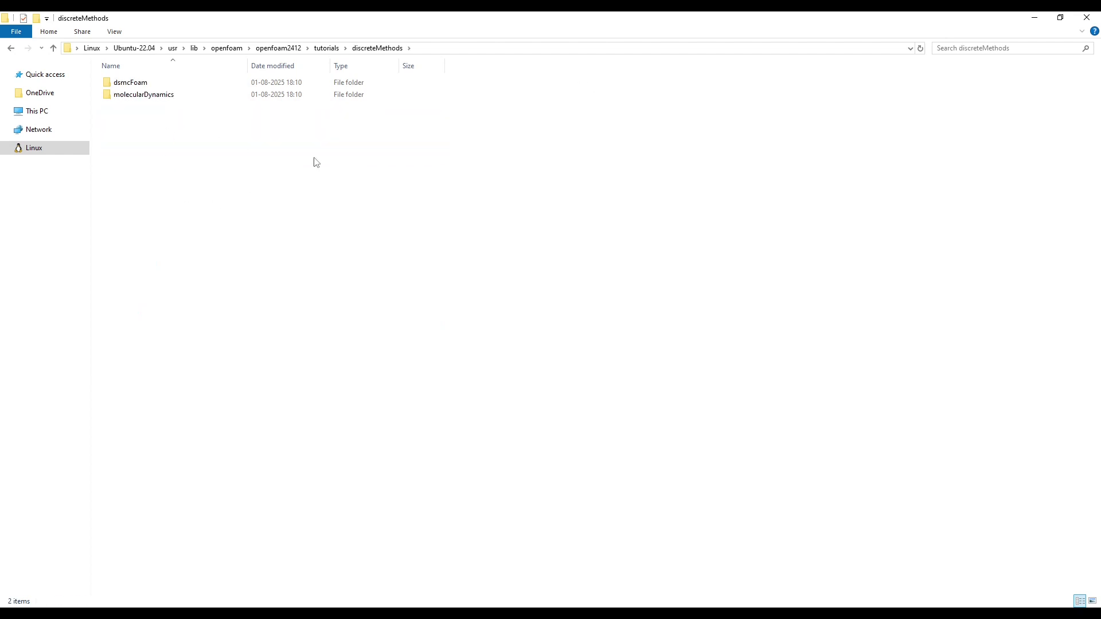
pyautogui.click(326, 48)
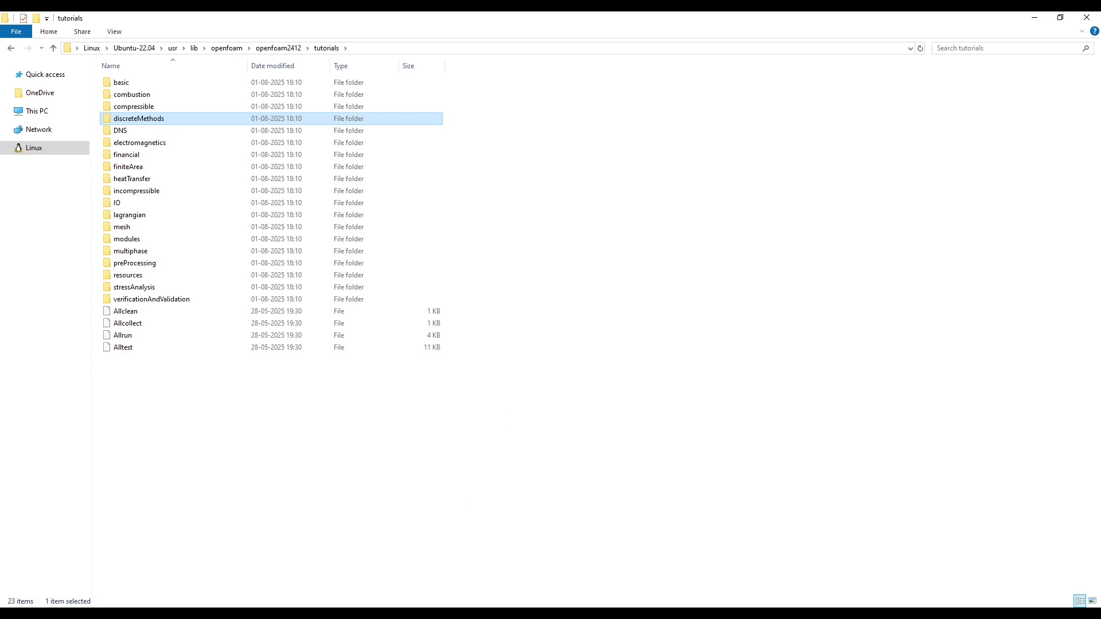
pyautogui.hotkey('alt', 'Tab')
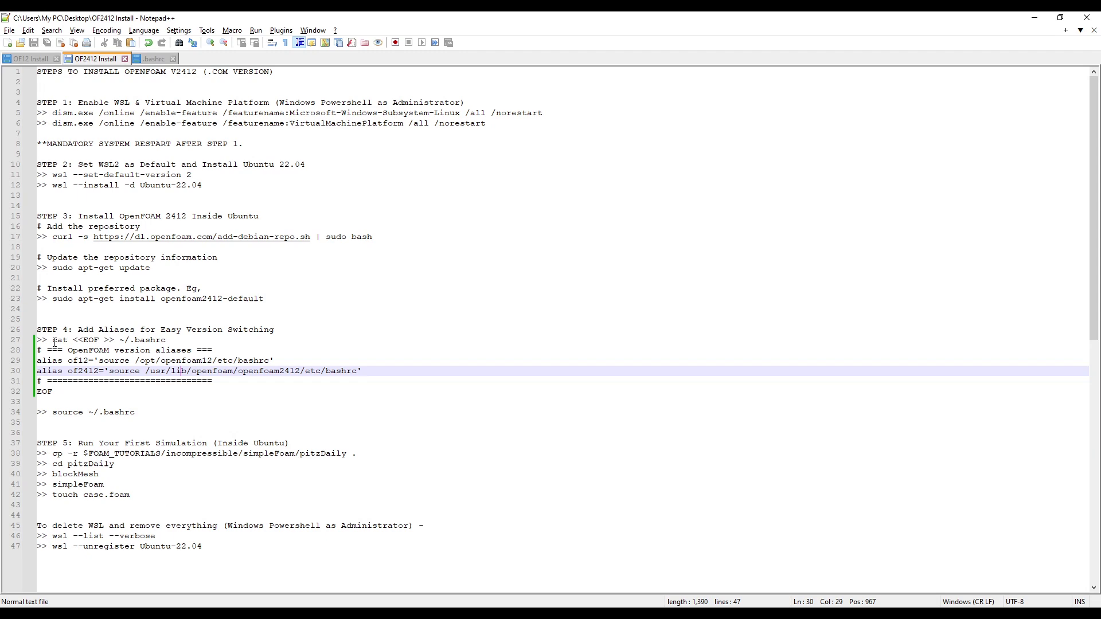
# Review the alias block on lines 27–32, compare with the OF12 Install tab, then bring the terminal forward
pyautogui.moveTo(54, 342); pyautogui.dragTo(77, 399)
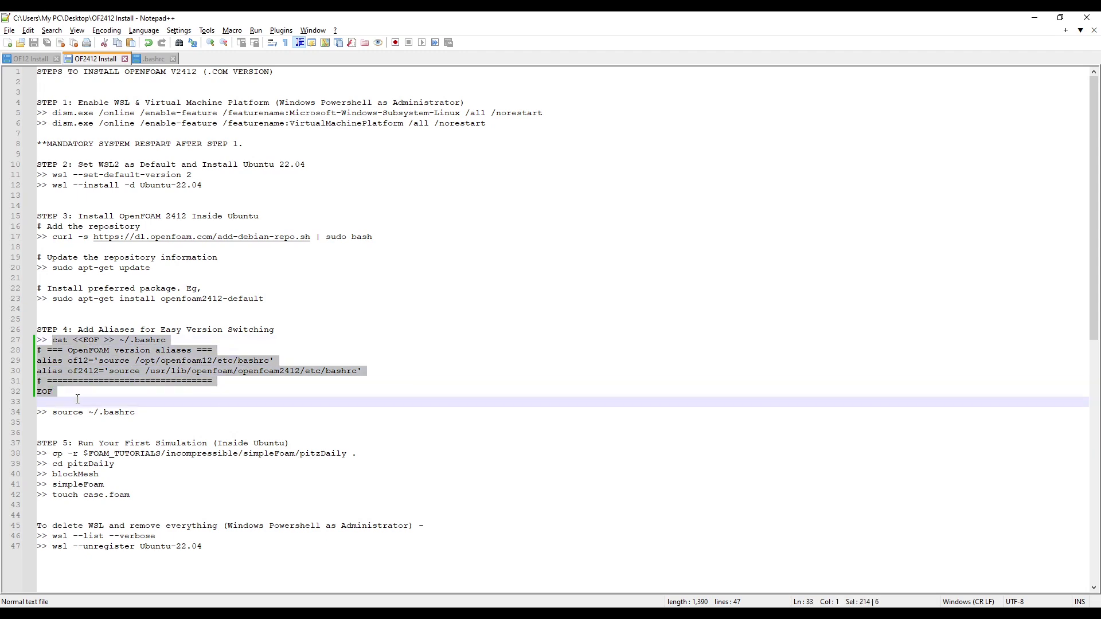
pyautogui.click(30, 59)
pyautogui.click(92, 59)
pyautogui.click(142, 399)
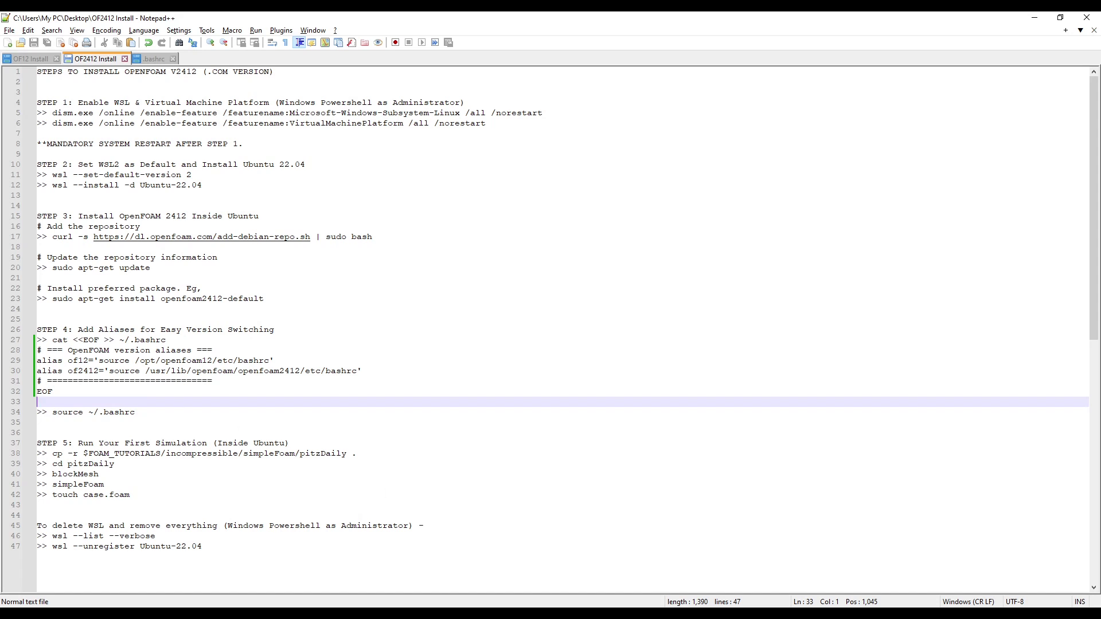
pyautogui.hotkey('alt', 'Tab')
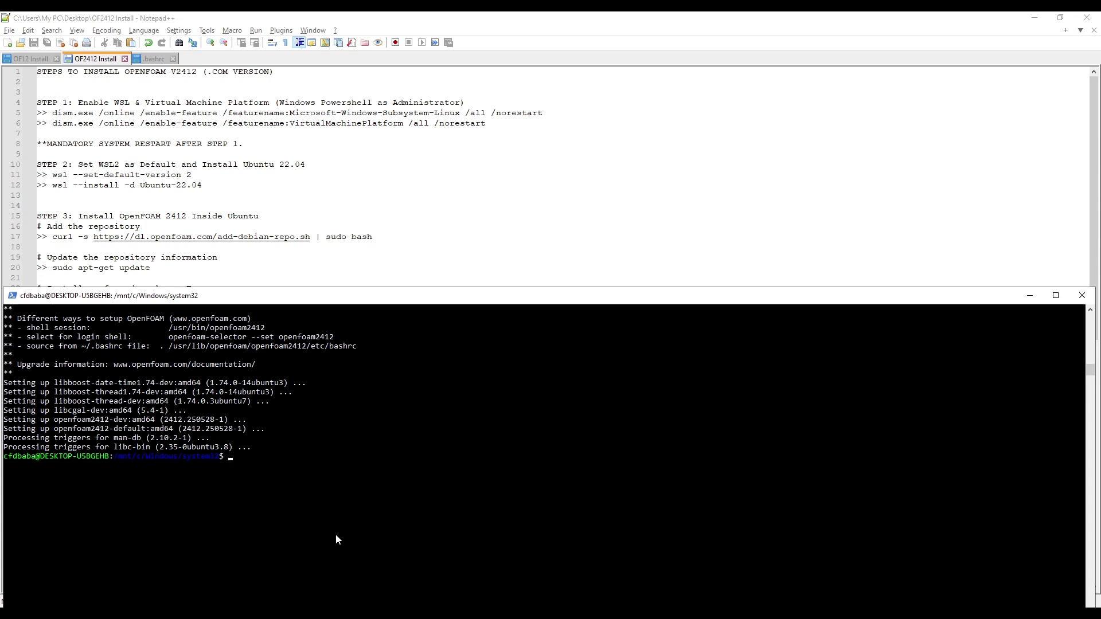
# Change into /home, list it, and enter the user's home folder using Tab completion
pyautogui.write('cd /home')
pyautogui.press('Return')
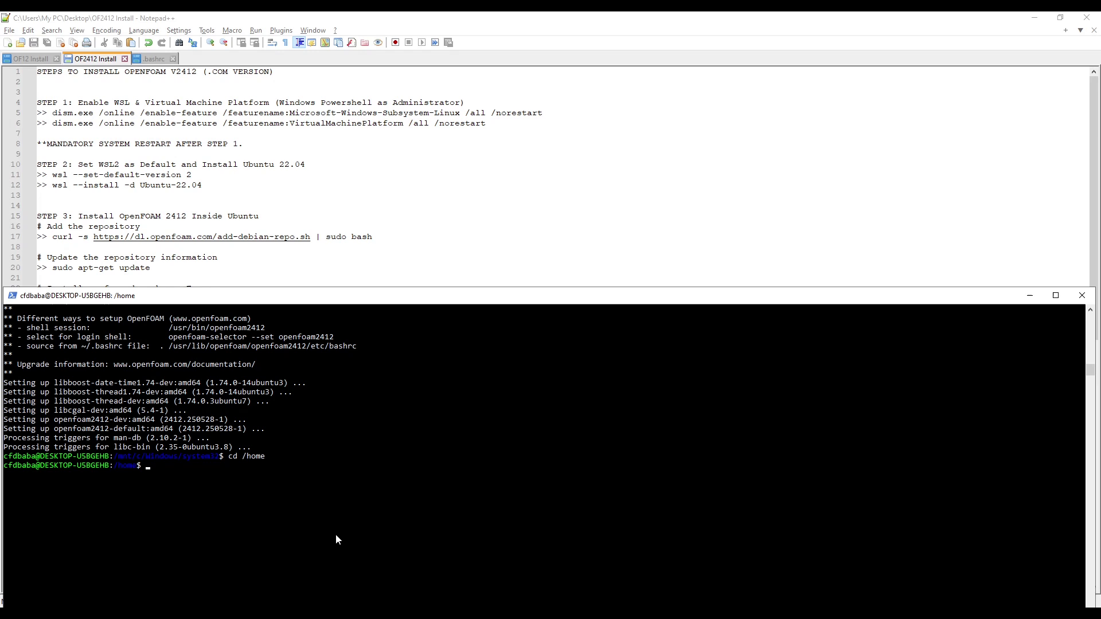
pyautogui.write('ls')
pyautogui.press('Return')
pyautogui.write('cd ')
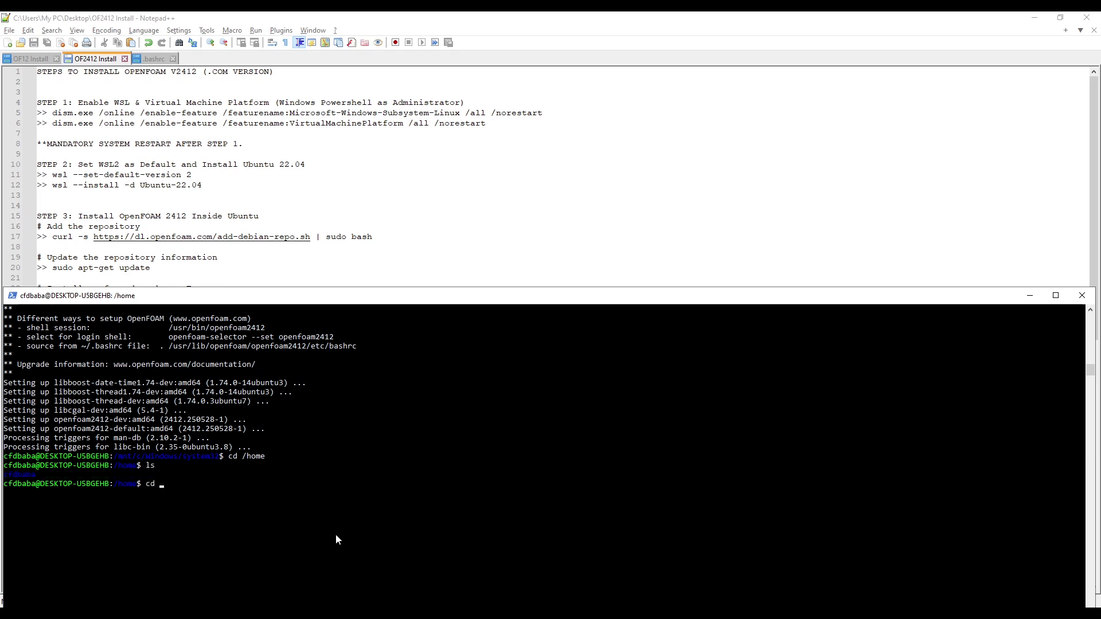
pyautogui.write('cfdb')
pyautogui.press('Tab')
pyautogui.press('Return')
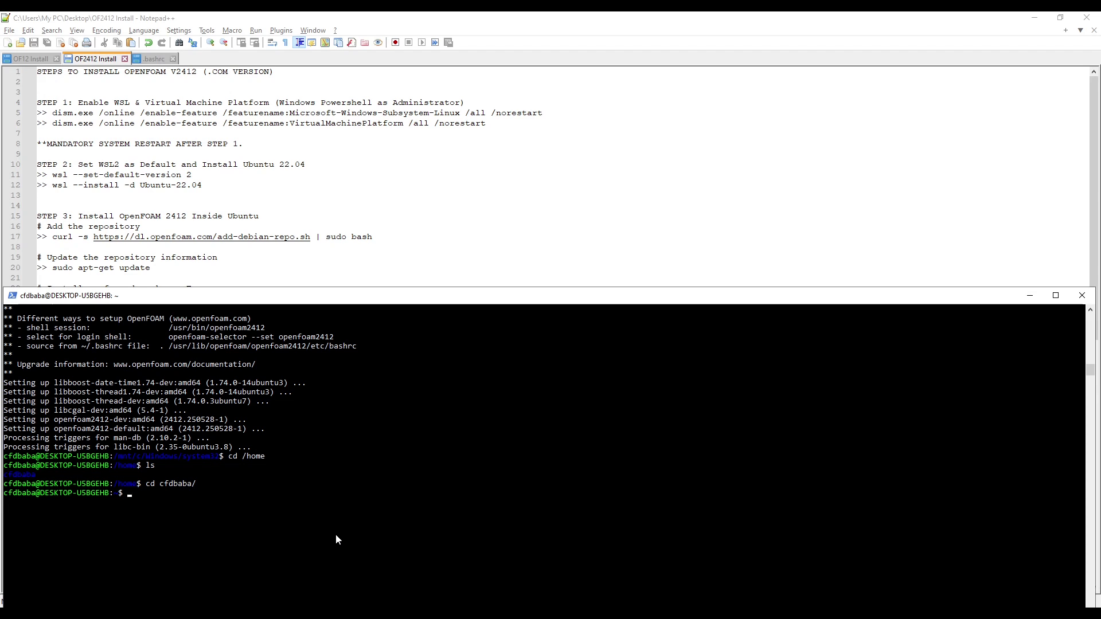
# Run explorer.exe to open the home folder in File Explorer and select .bashrc
pyautogui.write('explorer.exe .')
pyautogui.moveTo(236, 613)
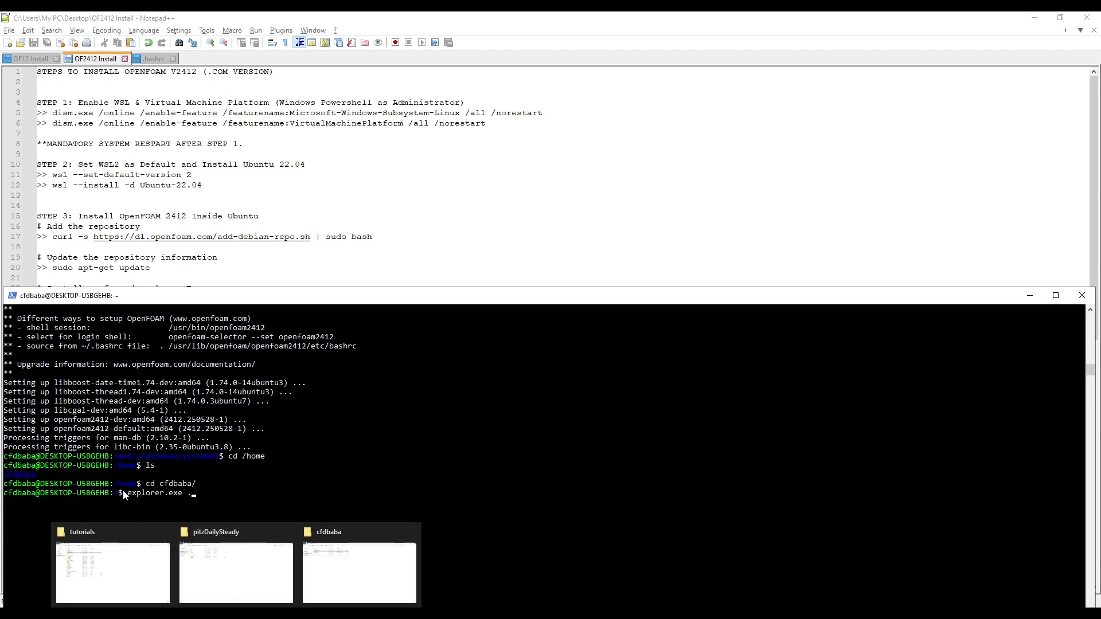
pyautogui.press('Return')
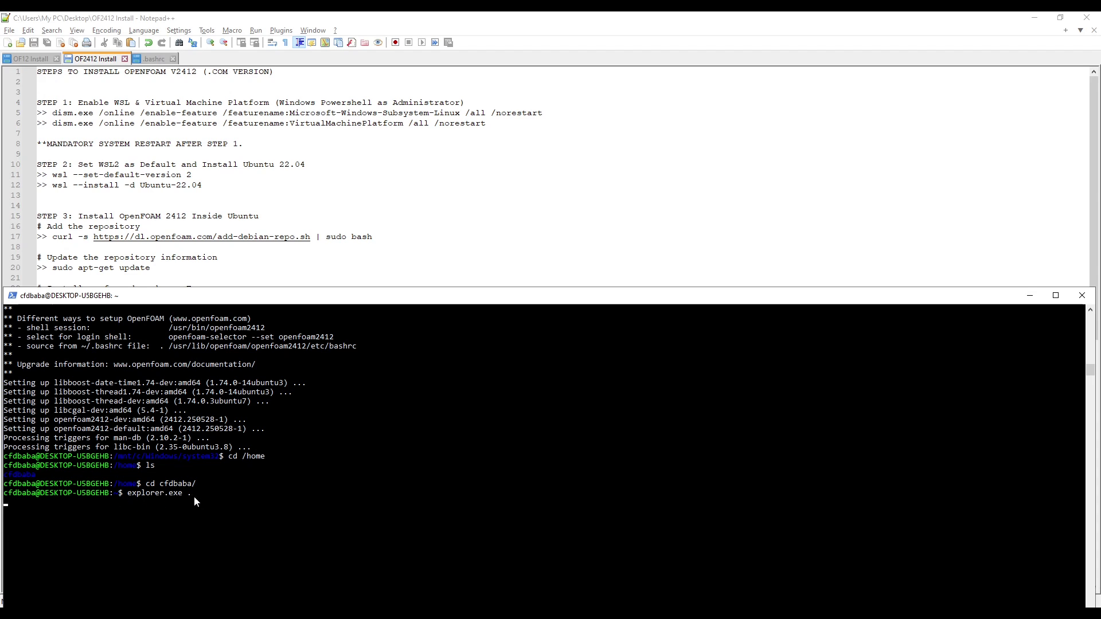
pyautogui.click(195, 131)
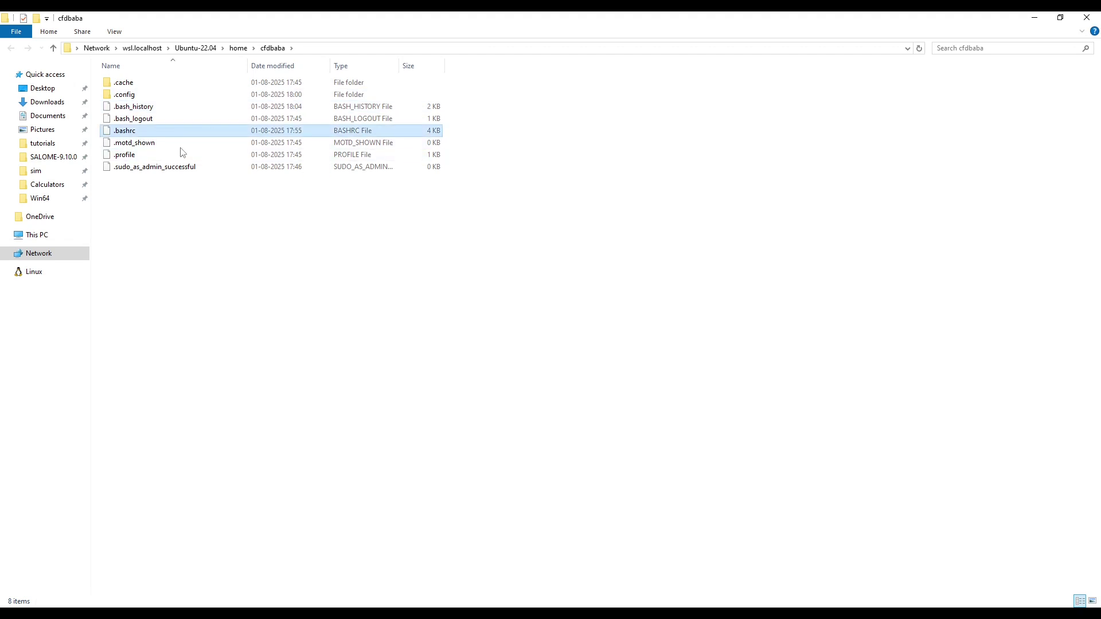
# Open .bashrc in Notepad++ via Edit with Notepad++ from its context menu
pyautogui.rightClick(127, 130)
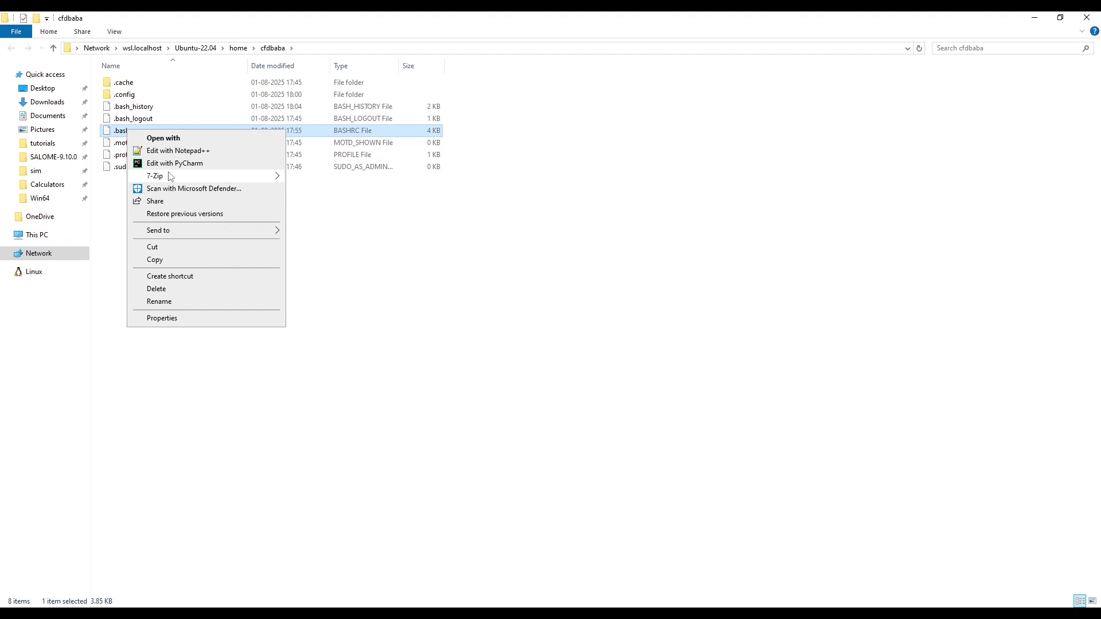
pyautogui.click(181, 151)
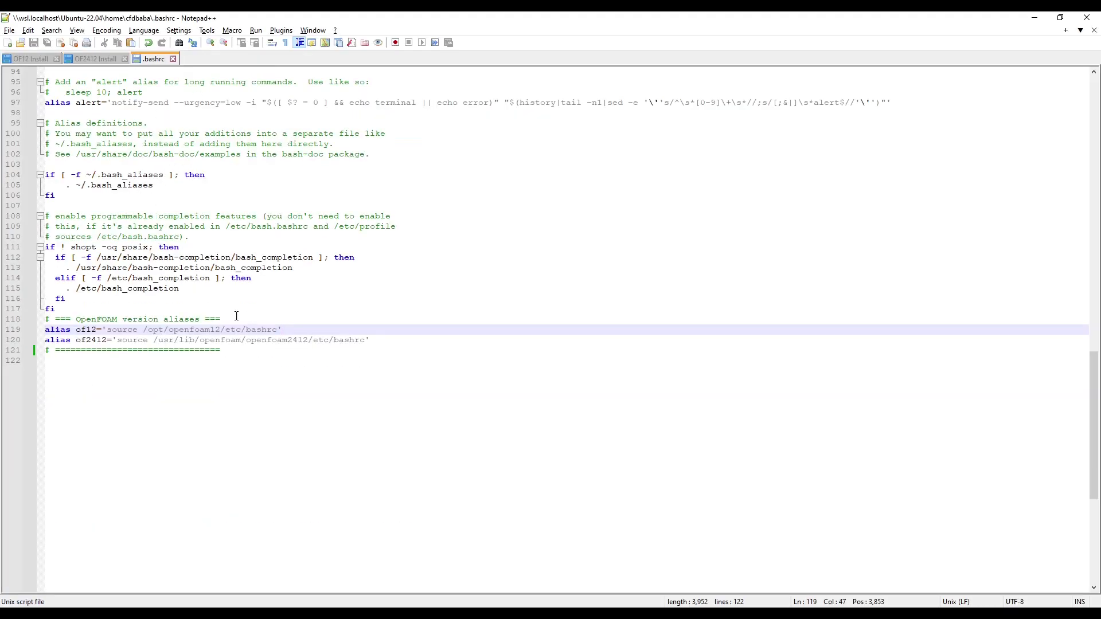
# Inspect the of12 and of2412 source alias lines 119–120 at the end of .bashrc
pyautogui.doubleClick(84, 342)
pyautogui.click(60, 340)
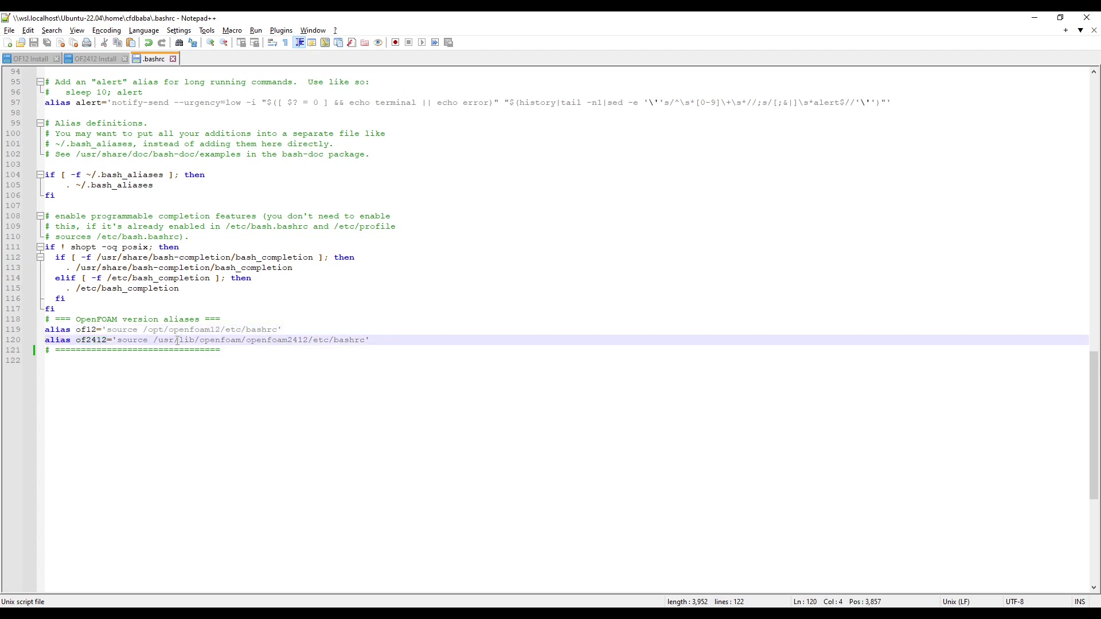
pyautogui.doubleClick(139, 341)
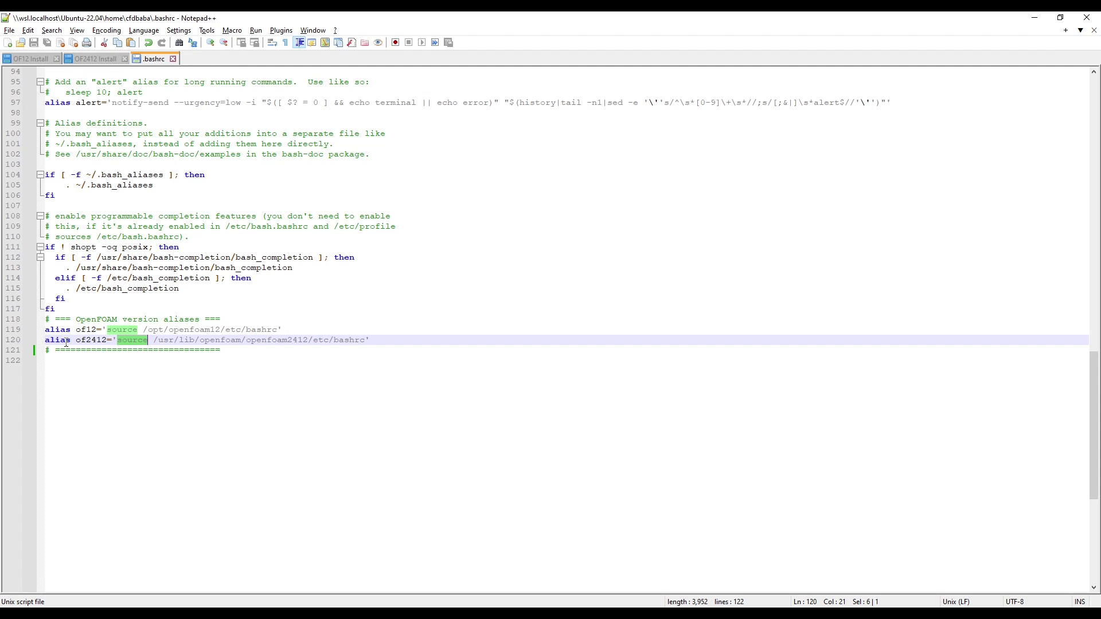
pyautogui.moveTo(61, 341); pyautogui.dragTo(115, 340)
pyautogui.doubleClick(84, 342)
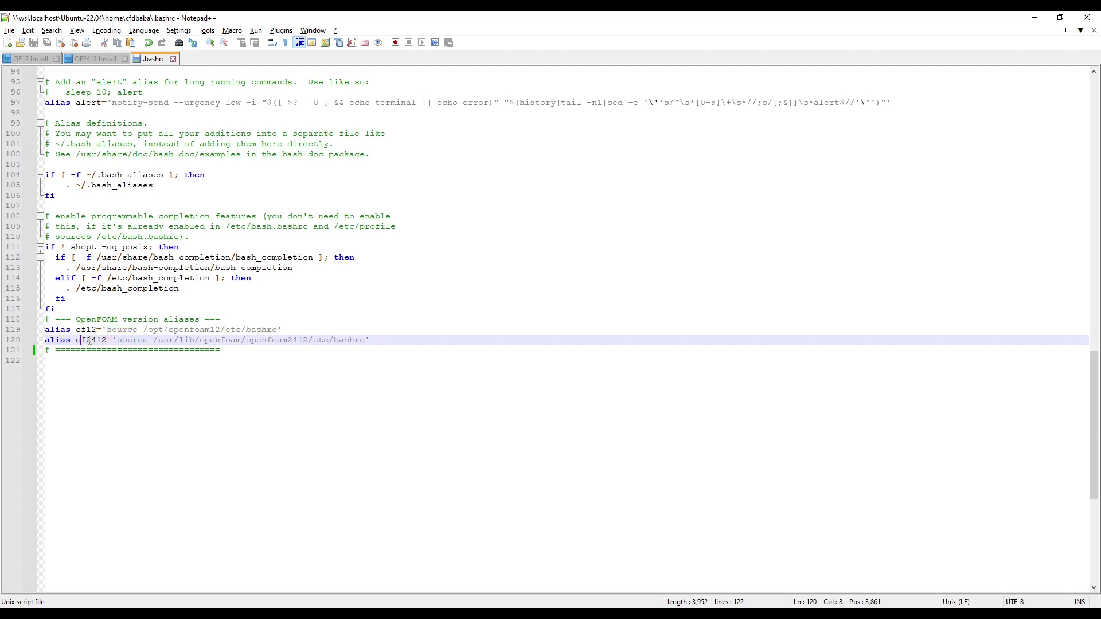
pyautogui.click(275, 332)
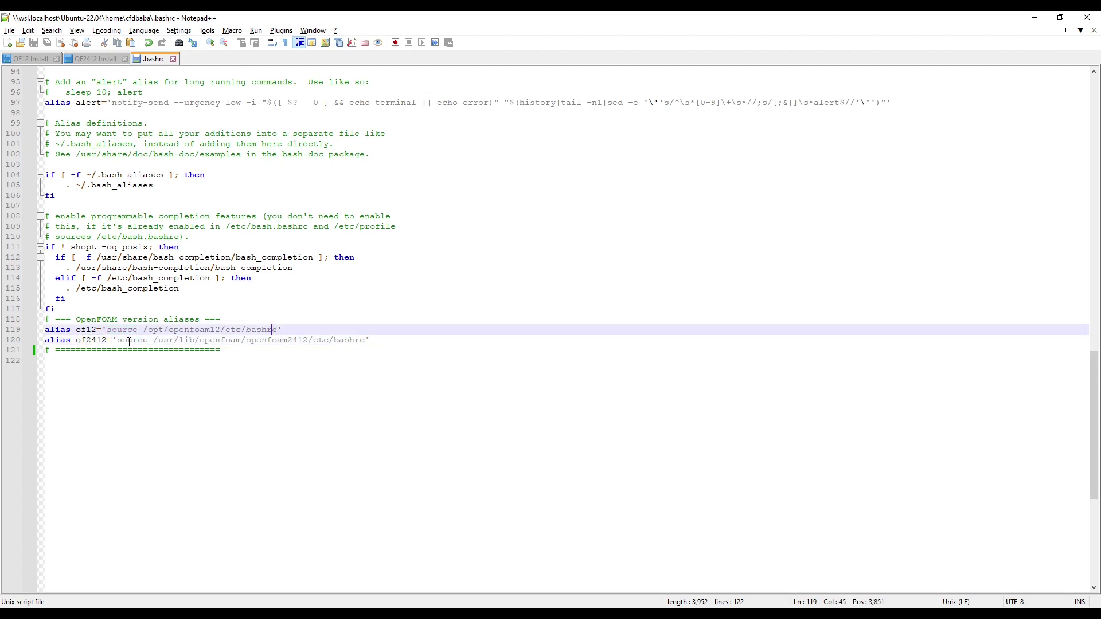
pyautogui.doubleClick(86, 331)
pyautogui.hotkey('alt', 'Tab')
pyautogui.click(305, 205)
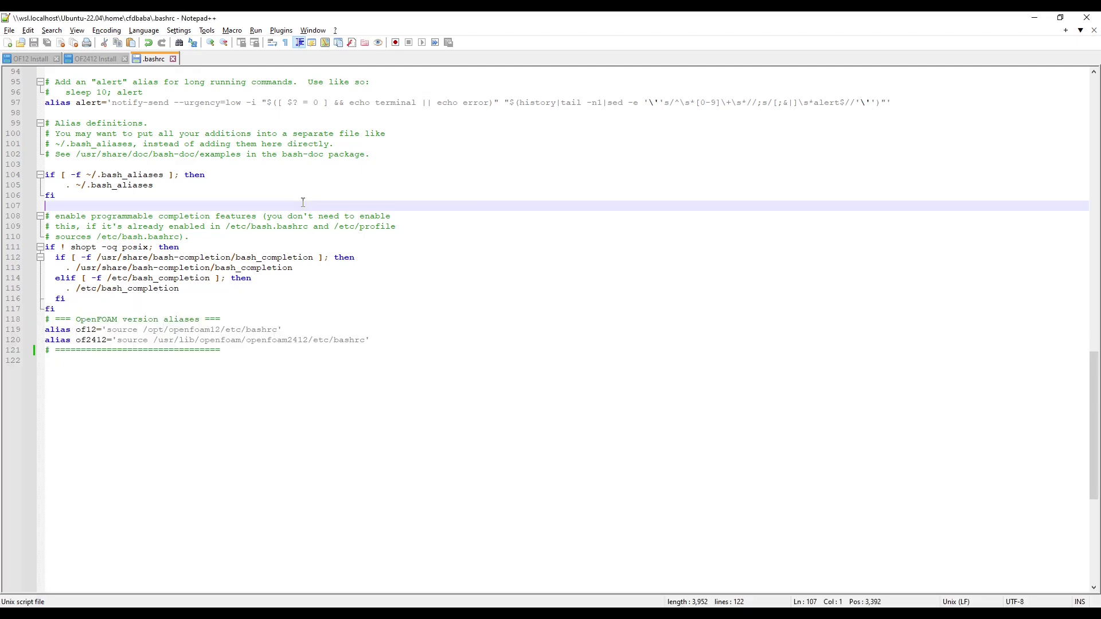
pyautogui.doubleClick(86, 341)
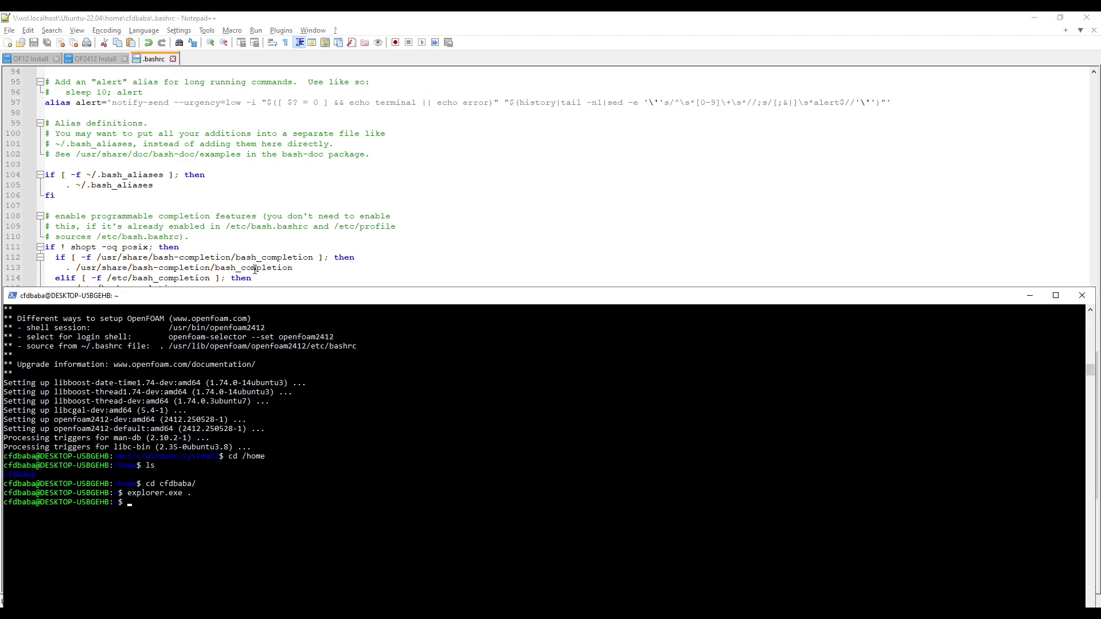
# Copy 'source ~/.bashrc' from line 34 of the notes, run it in the terminal, then select the of2412 alias
pyautogui.click(184, 247)
pyautogui.click(98, 60)
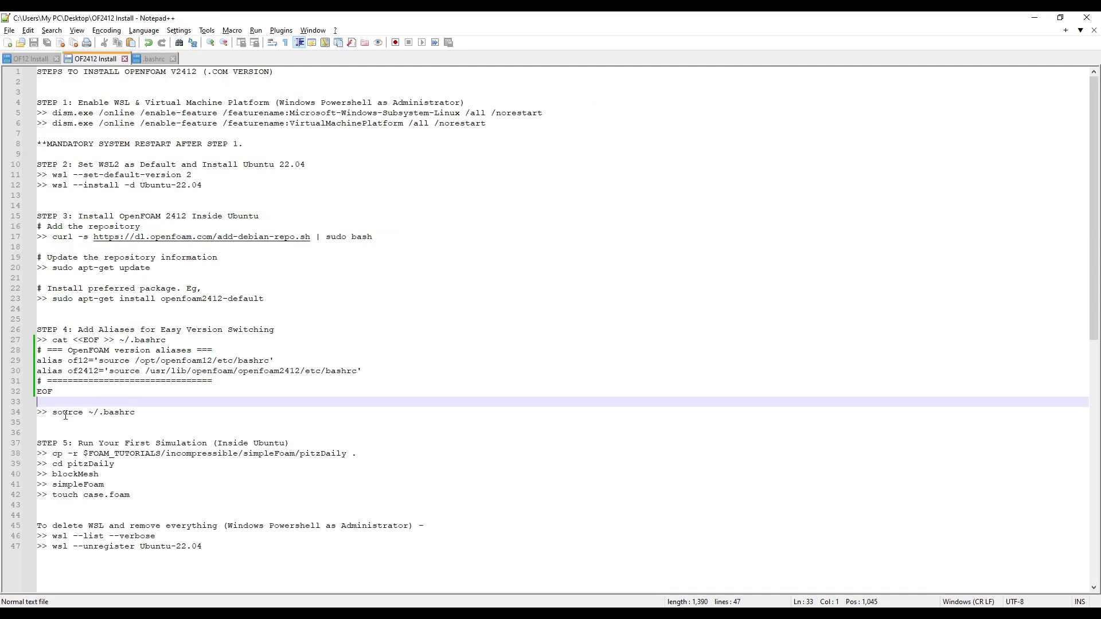
pyautogui.moveTo(52, 413); pyautogui.dragTo(136, 413)
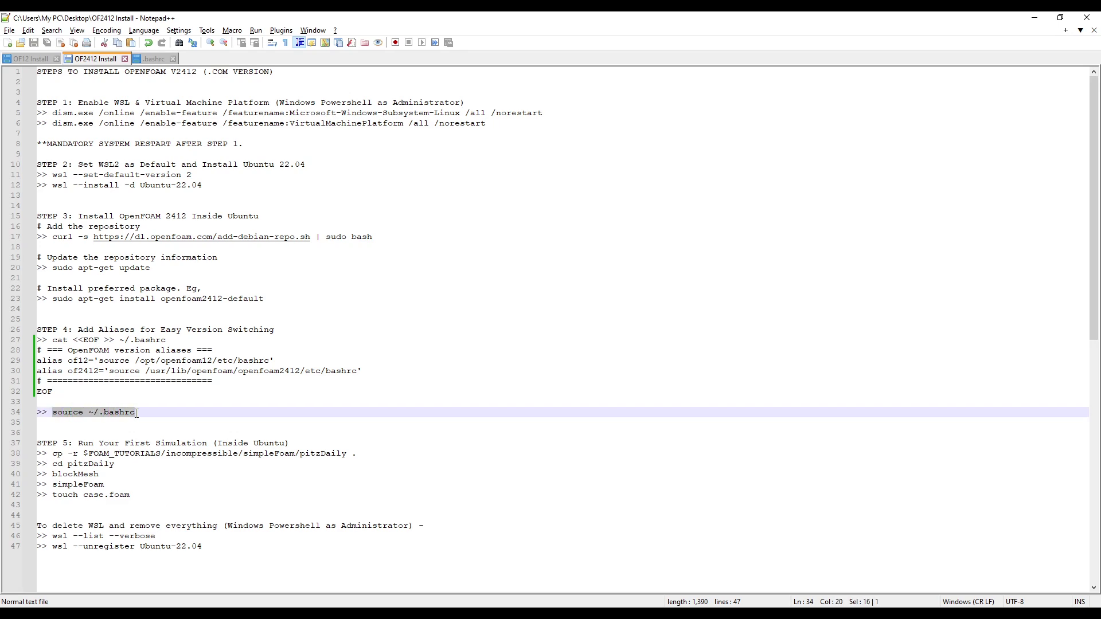
pyautogui.rightClick(121, 422)
pyautogui.click(194, 166)
pyautogui.hotkey('alt', 'Tab')
pyautogui.rightClick(331, 492)
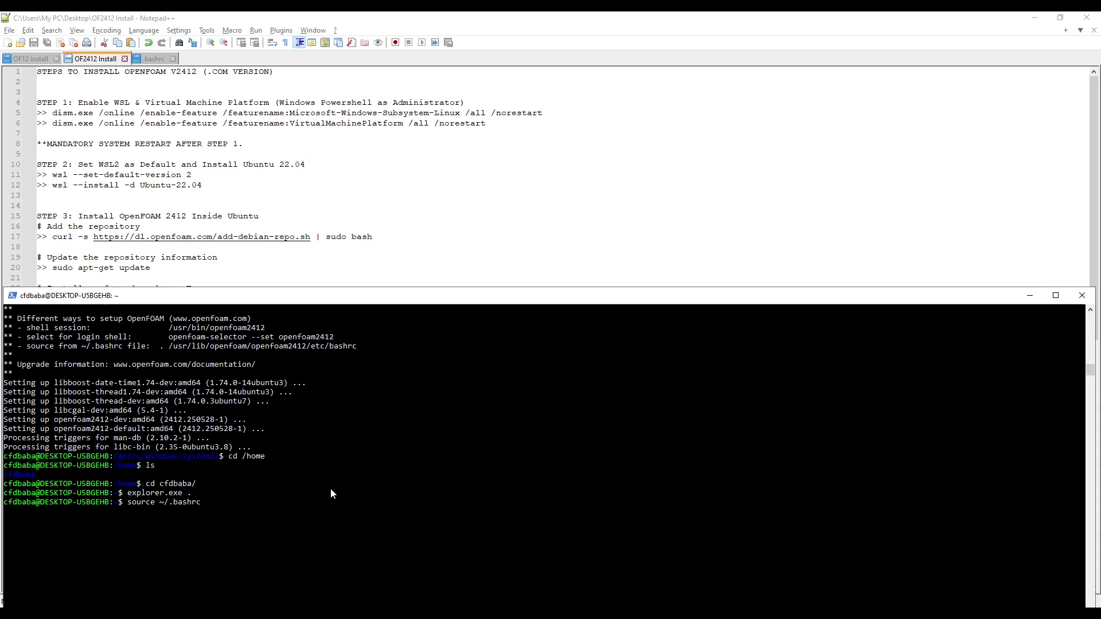
pyautogui.press('Return')
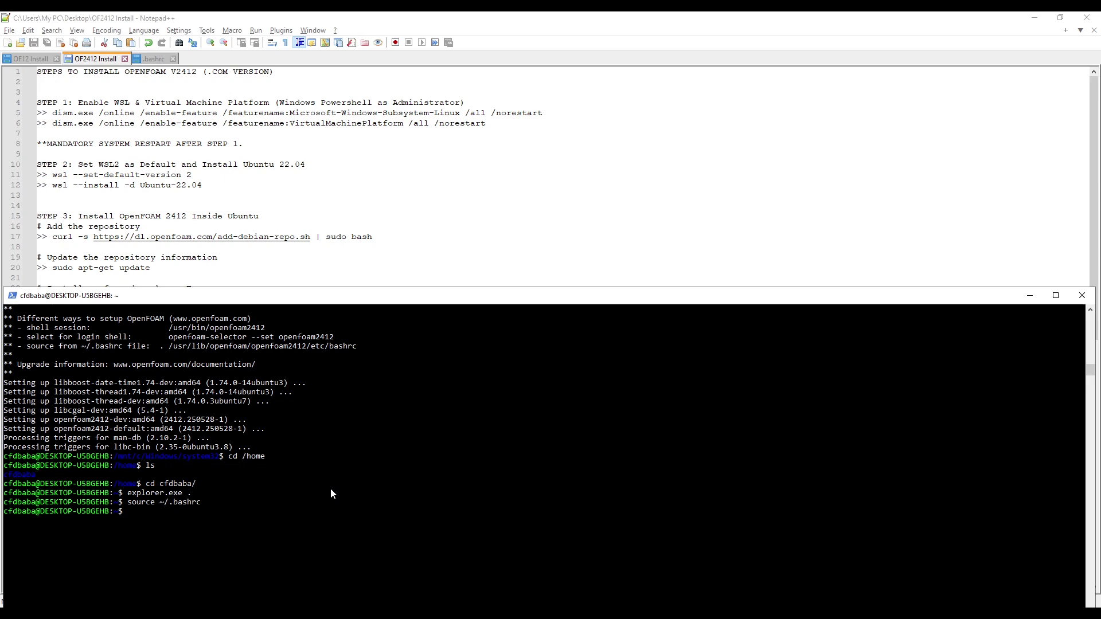
pyautogui.click(216, 279)
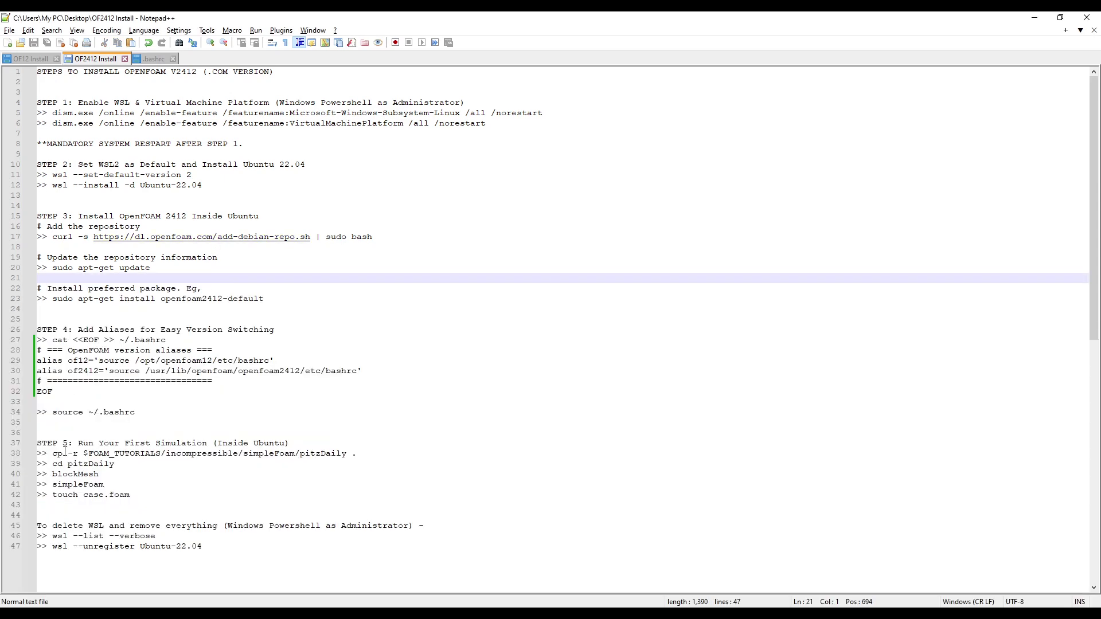
pyautogui.moveTo(68, 361); pyautogui.dragTo(116, 370)
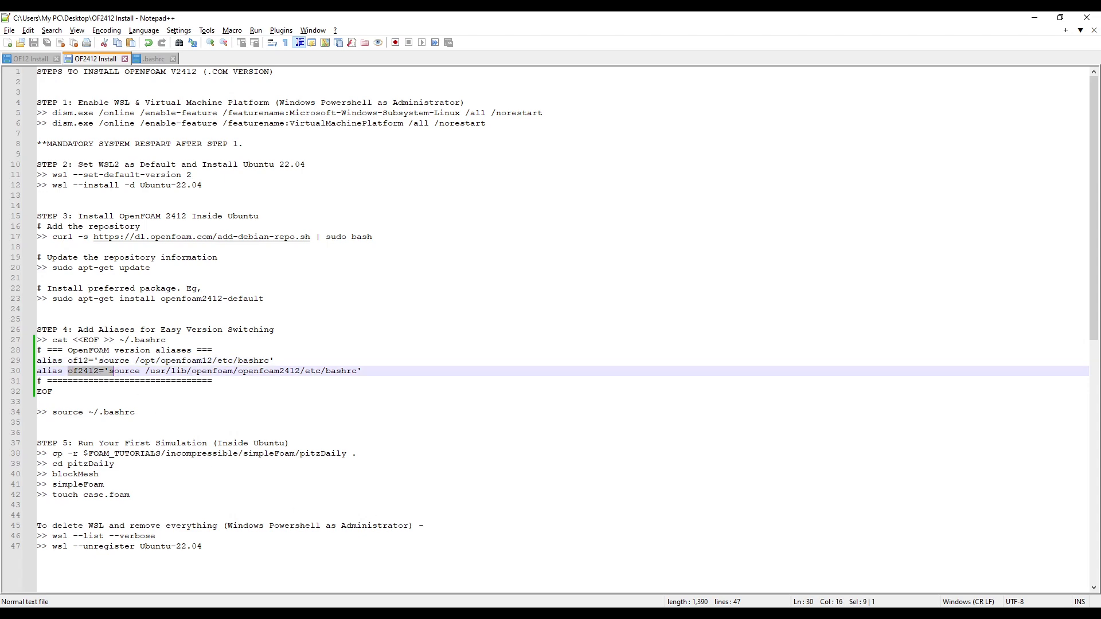
# Run of2412, then simpleFoam -help, and highlight the 'Using: OpenFOAM-2412' line
pyautogui.hotkey('alt', 'Tab')
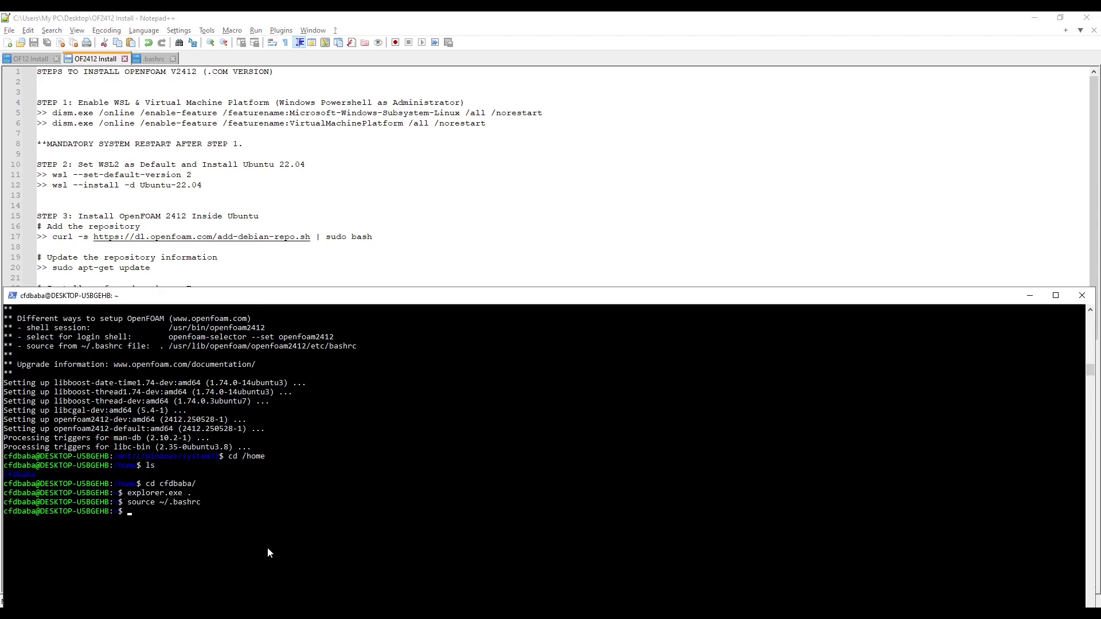
pyautogui.write('of2412')
pyautogui.press('Return')
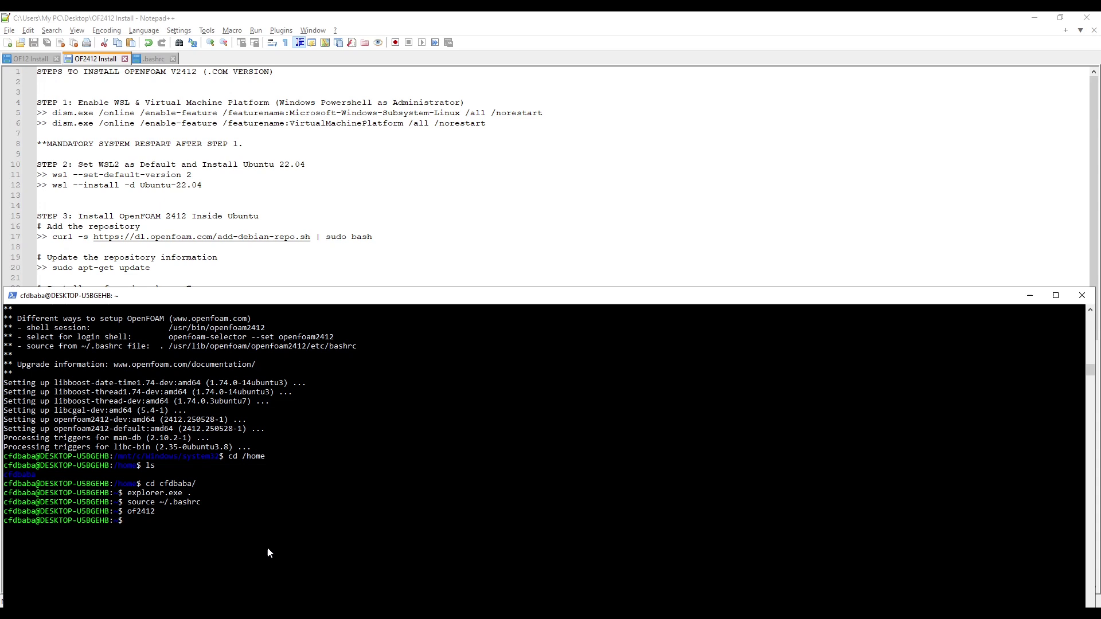
pyautogui.write('simpleFoam -help')
pyautogui.press('Return')
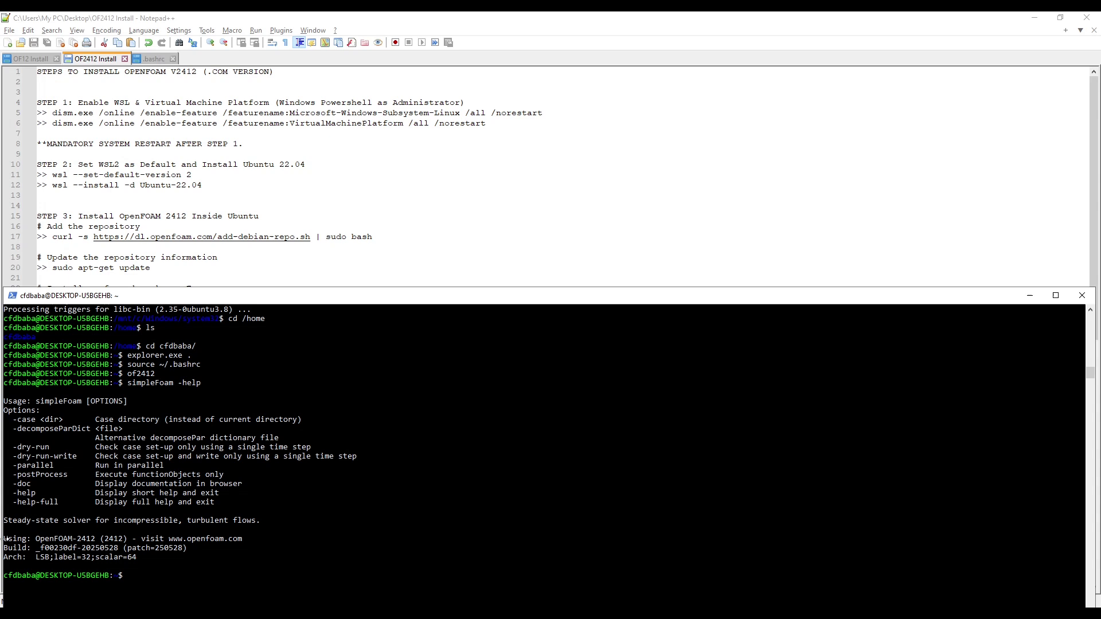
pyautogui.moveTo(5, 541); pyautogui.dragTo(252, 543)
pyautogui.click(198, 576)
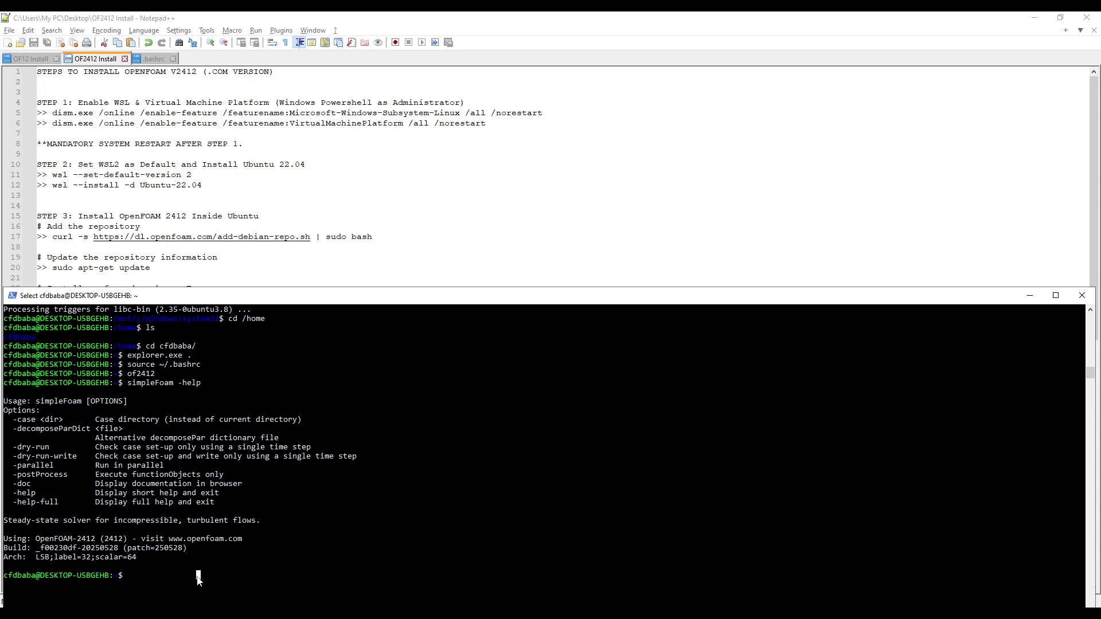
# Load OpenFOAM 12 with of12 and confirm 'foamRun -help' reports OpenFOAM-12
pyautogui.click(221, 257)
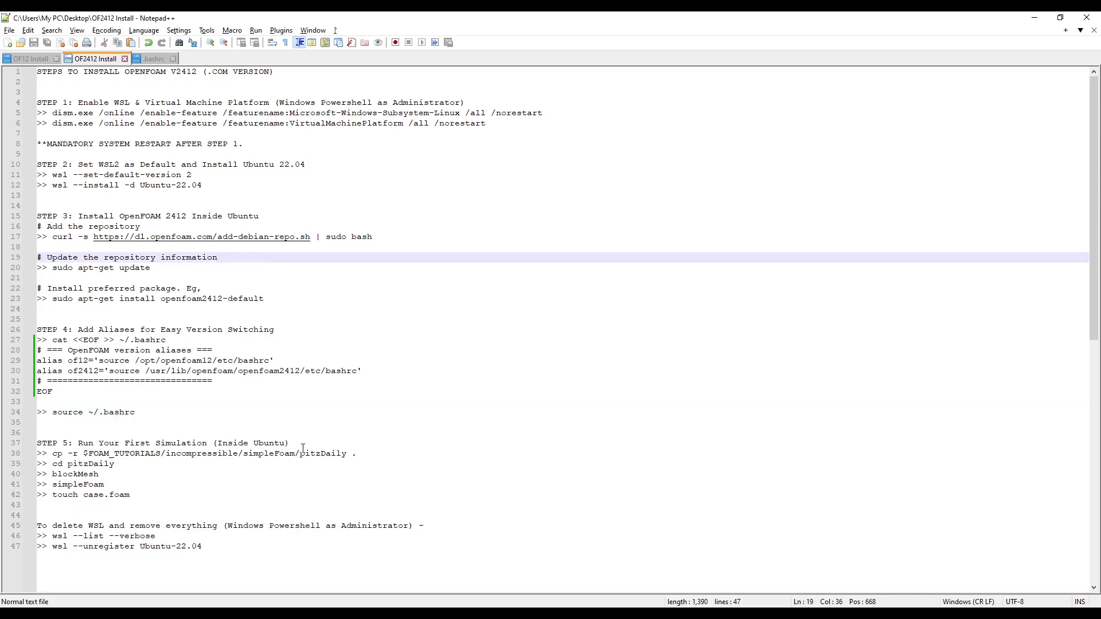
pyautogui.hotkey('alt', 'Tab')
pyautogui.press('Escape')
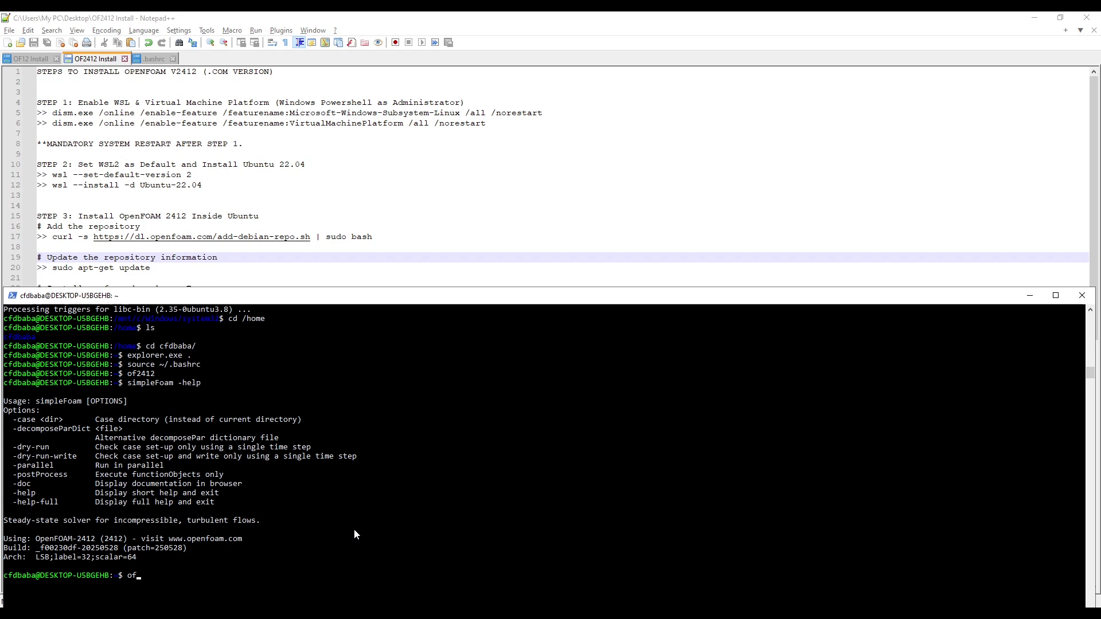
pyautogui.write('of12')
pyautogui.press('Return')
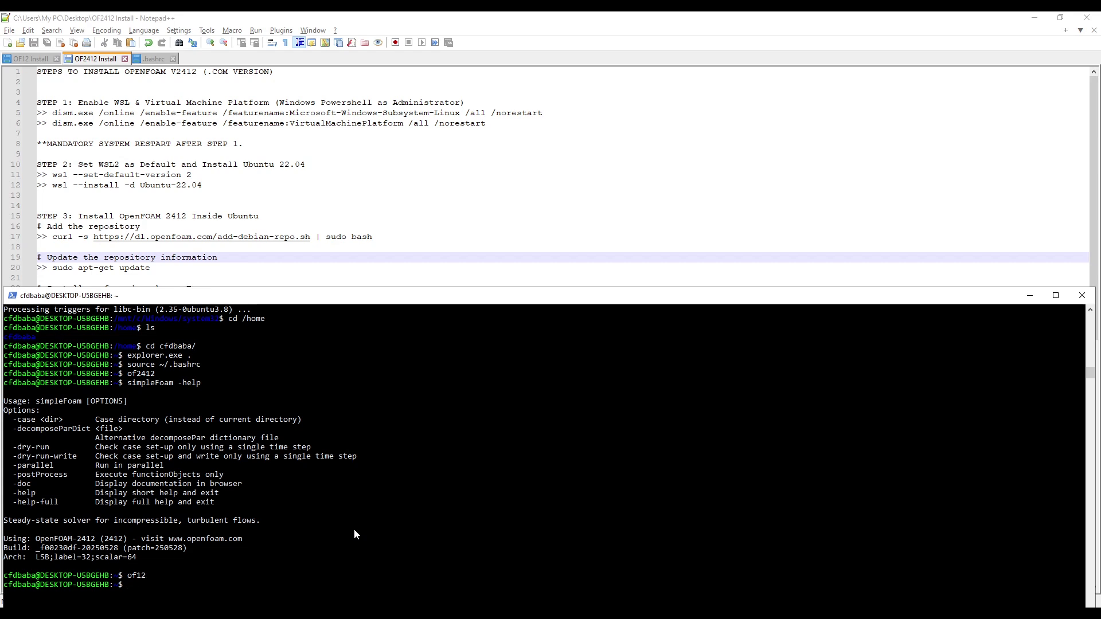
pyautogui.write('foamRun -help')
pyautogui.press('Return')
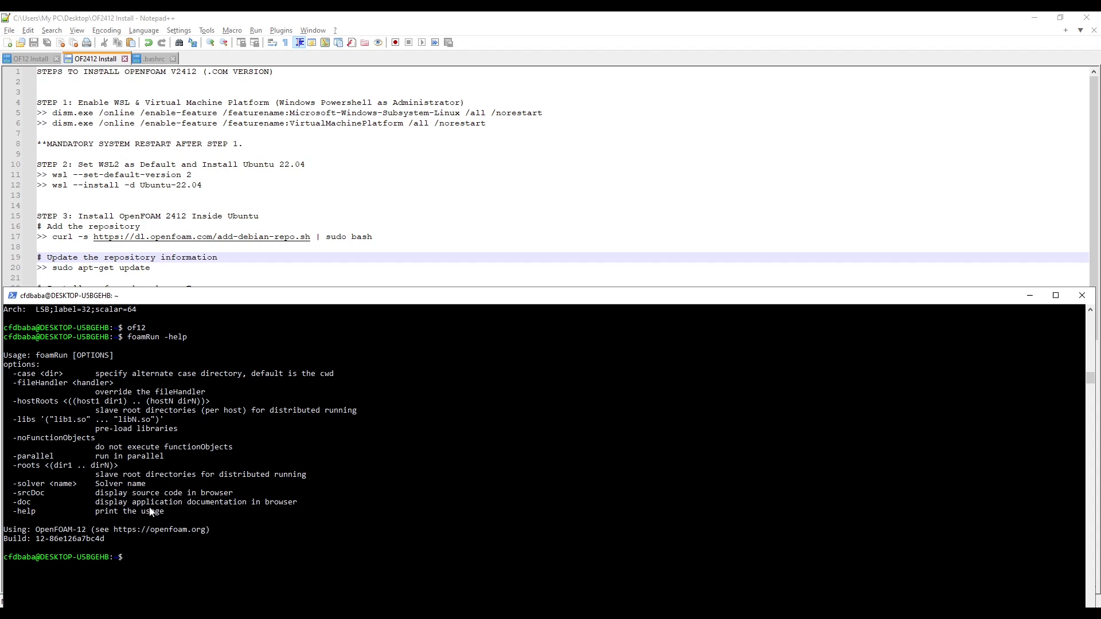
pyautogui.moveTo(4, 529); pyautogui.dragTo(124, 529)
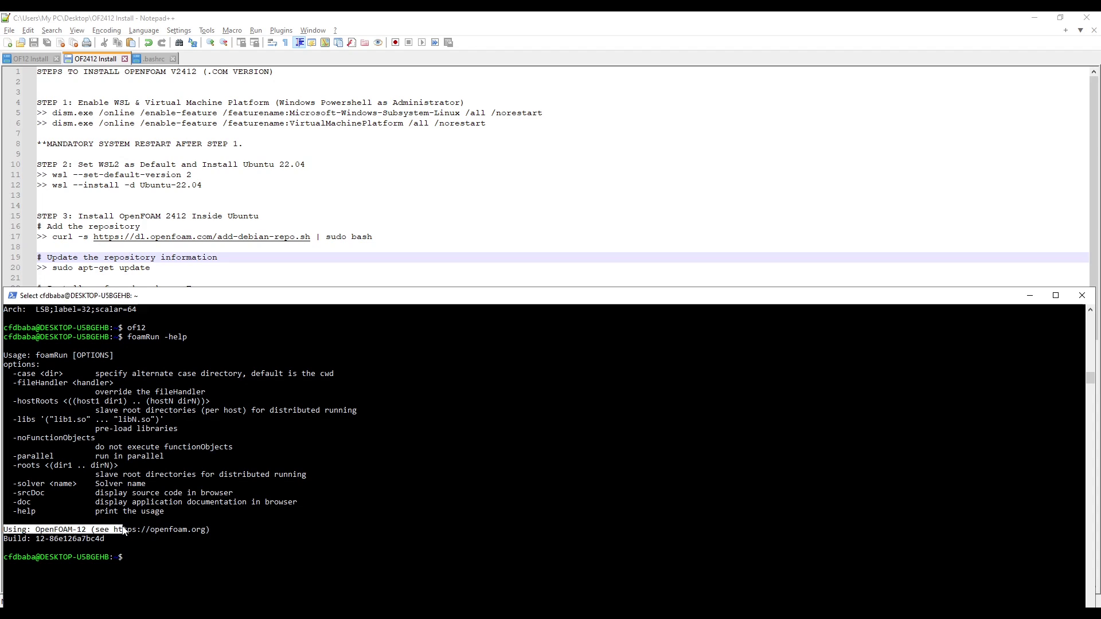
pyautogui.click(240, 529)
pyautogui.scroll(2, 239, 531)
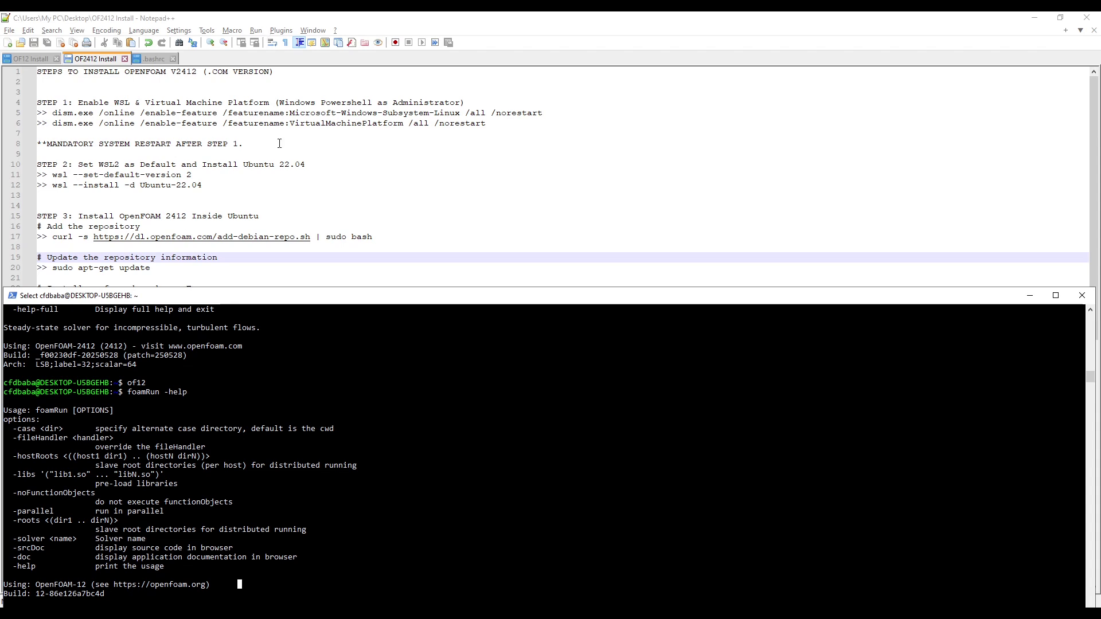
# Check the OF12 Install notes, then switch back to OpenFOAM 2412 with of2412
pyautogui.click(274, 187)
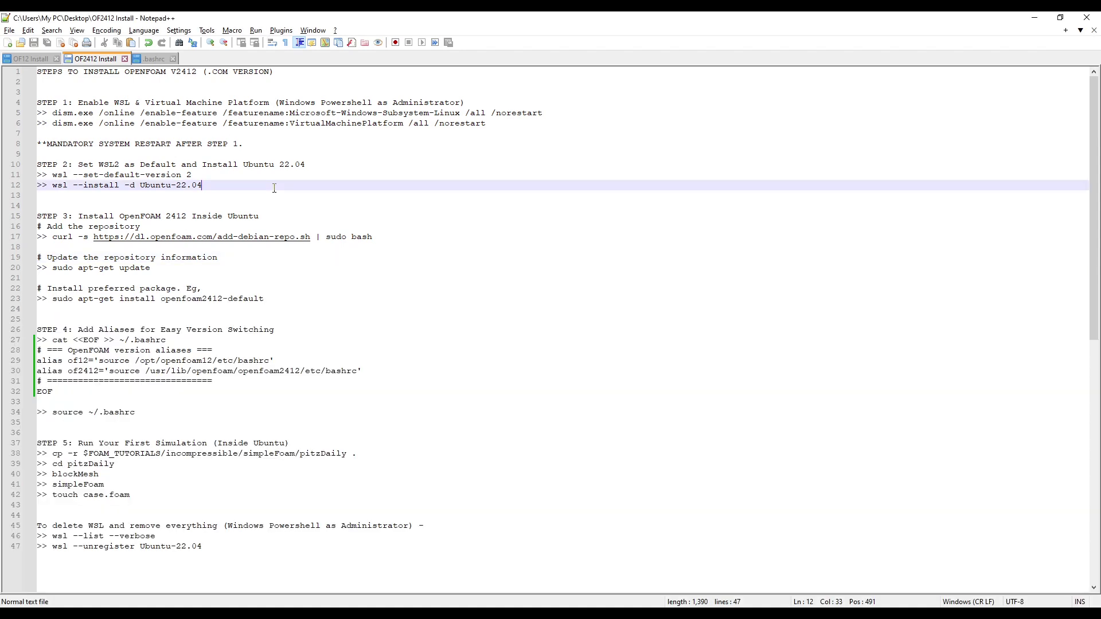
pyautogui.click(41, 59)
pyautogui.click(88, 59)
pyautogui.hotkey('alt', 'Tab')
pyautogui.click(234, 456)
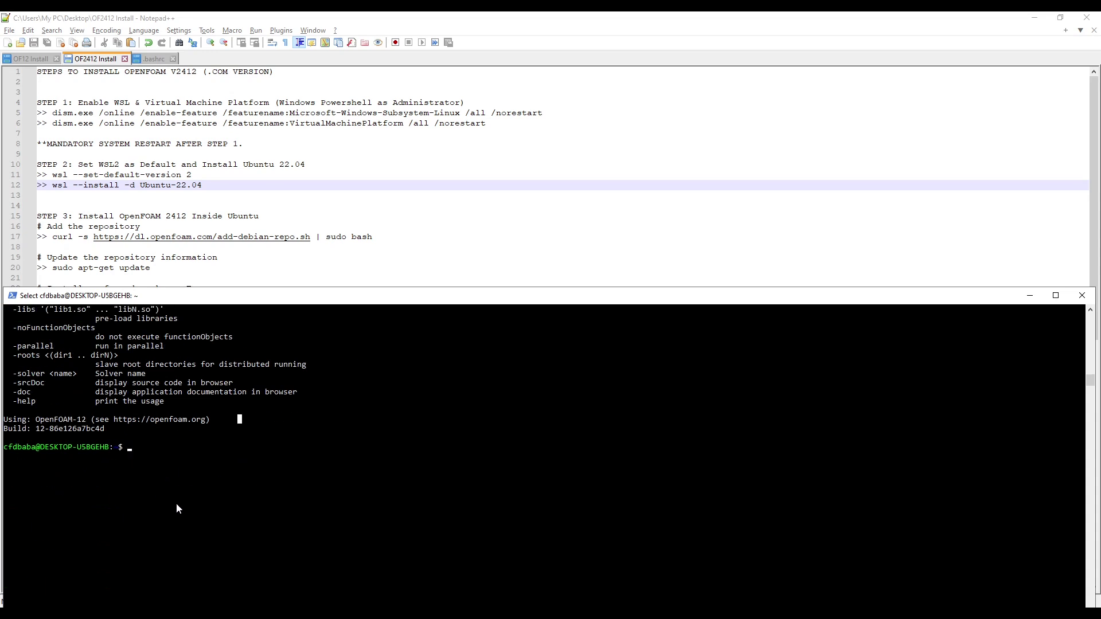
pyautogui.write('of241')
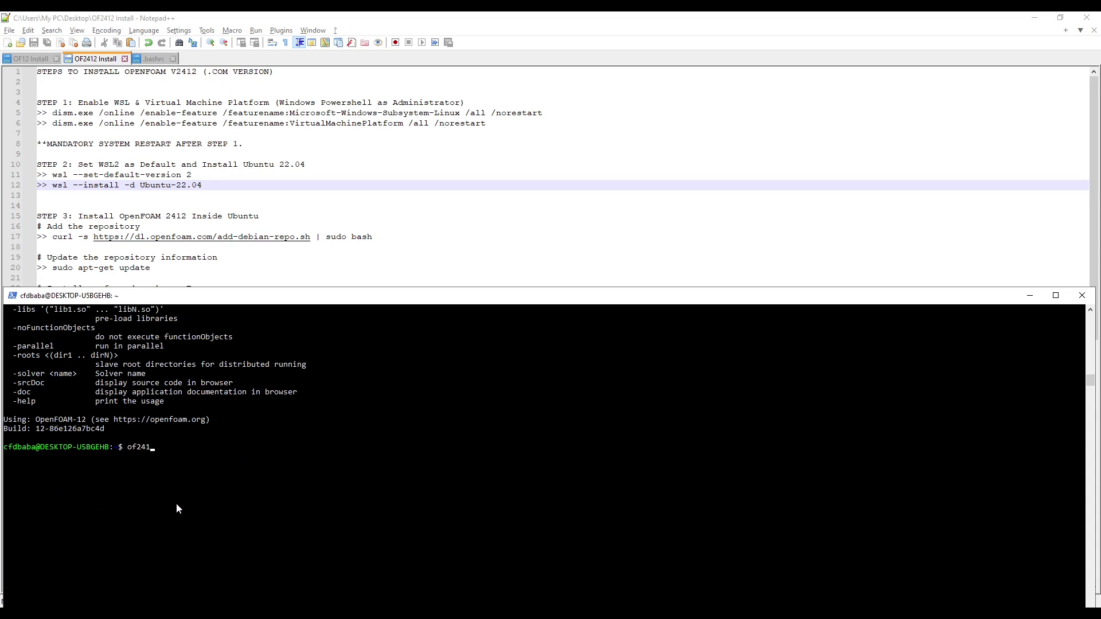
pyautogui.write('2')
pyautogui.press('Return')
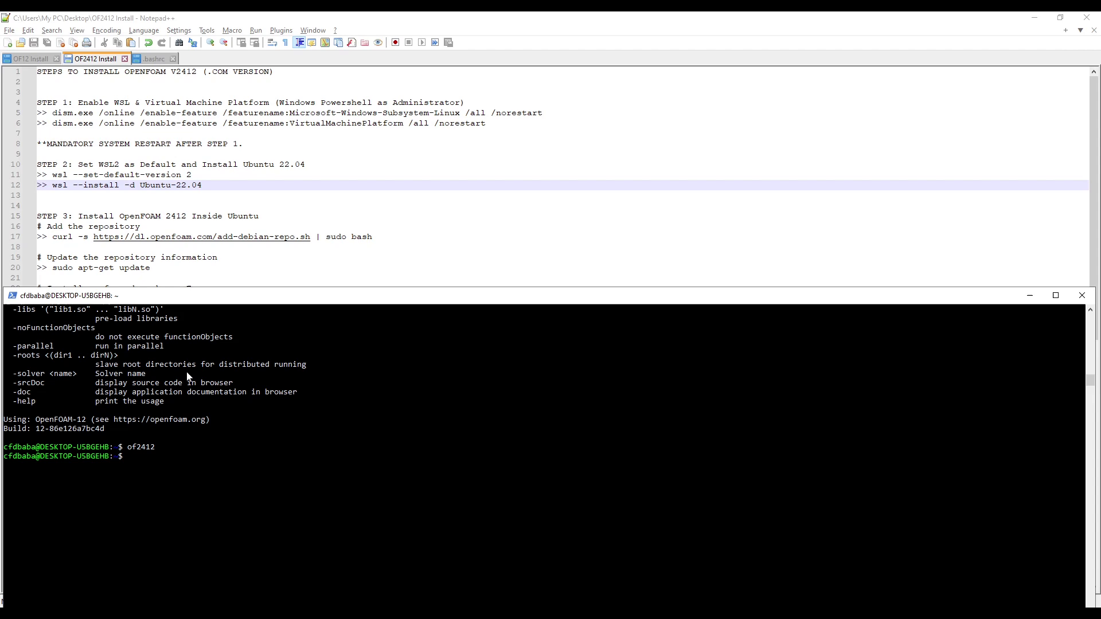
# Scroll the install notes to Step 5 and mark the simpleFoam line
pyautogui.click(415, 258)
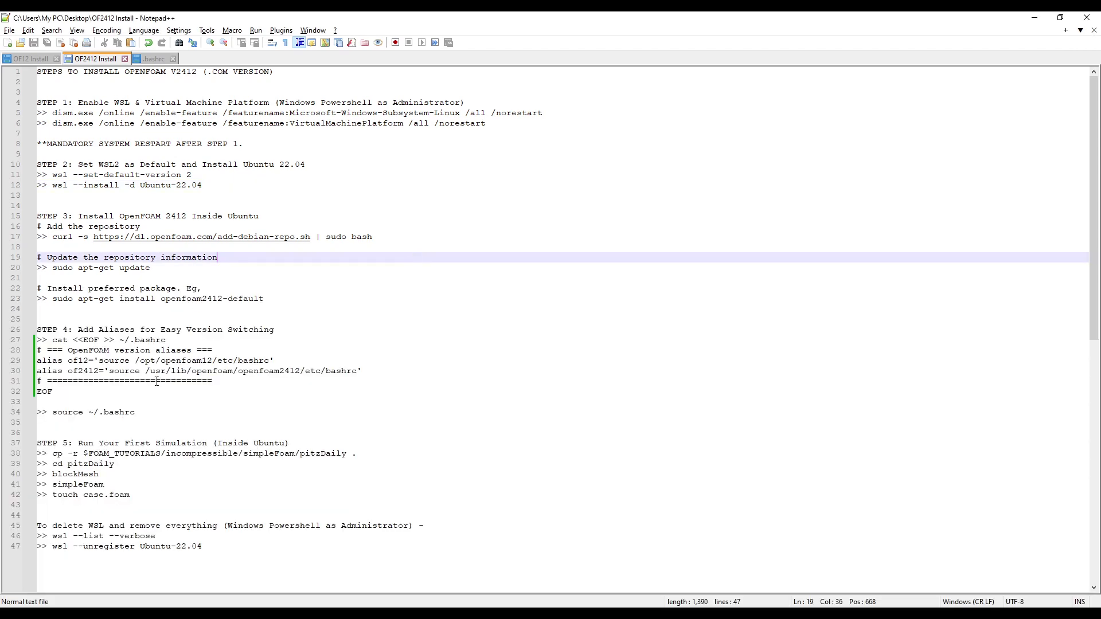
pyautogui.scroll(-4, 174, 465)
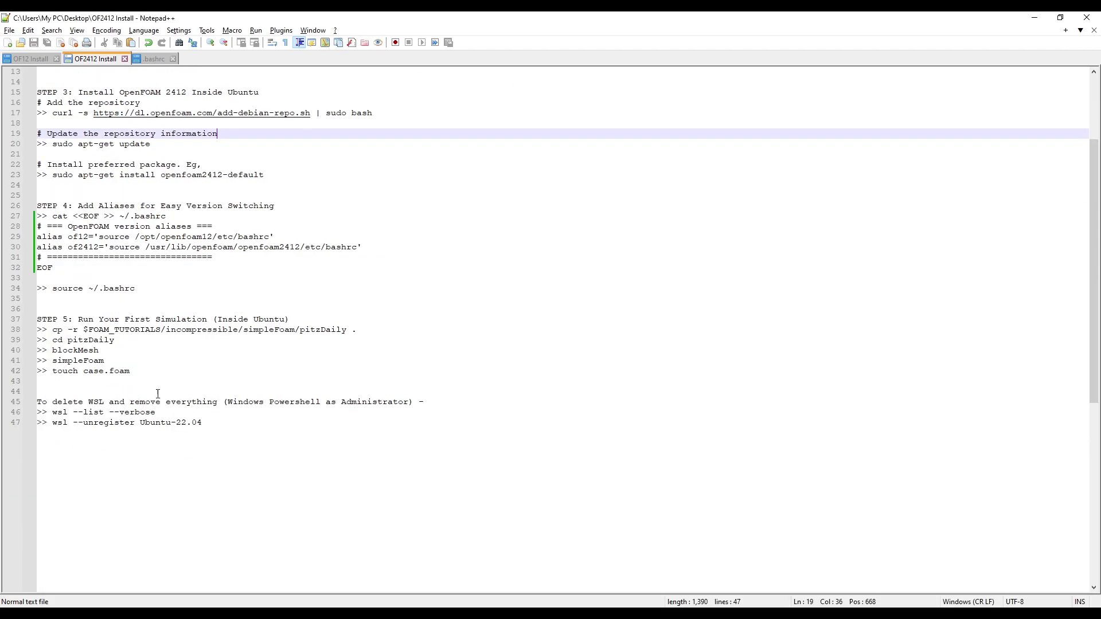
pyautogui.click(123, 361)
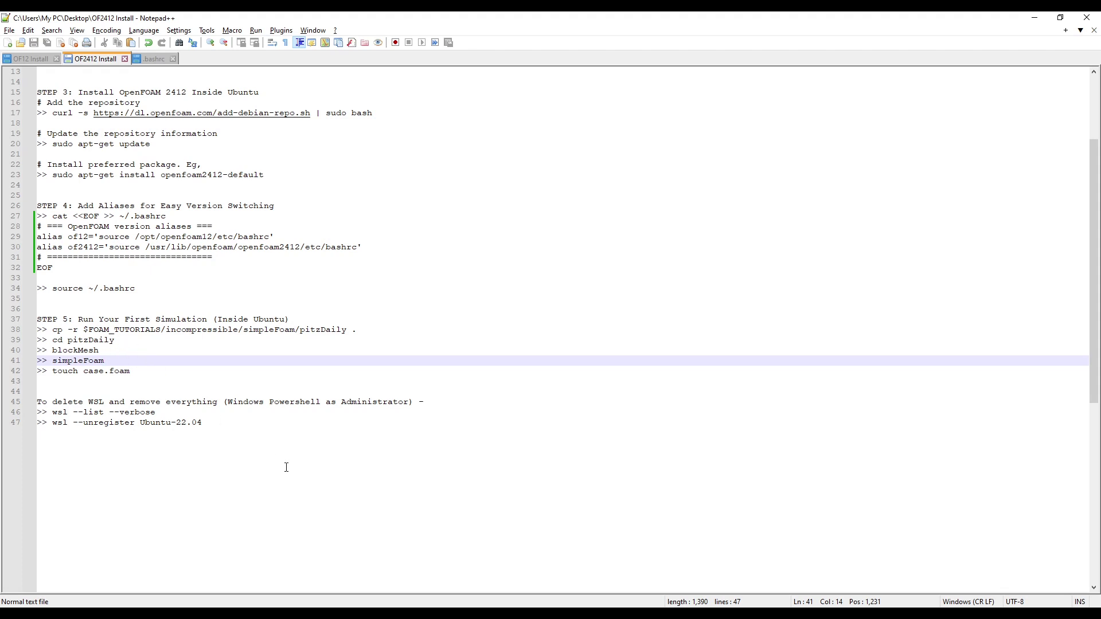
# Bring up File Explorer and go up from pitzDailySteady to the D: tutorials folder
pyautogui.moveTo(247, 605)
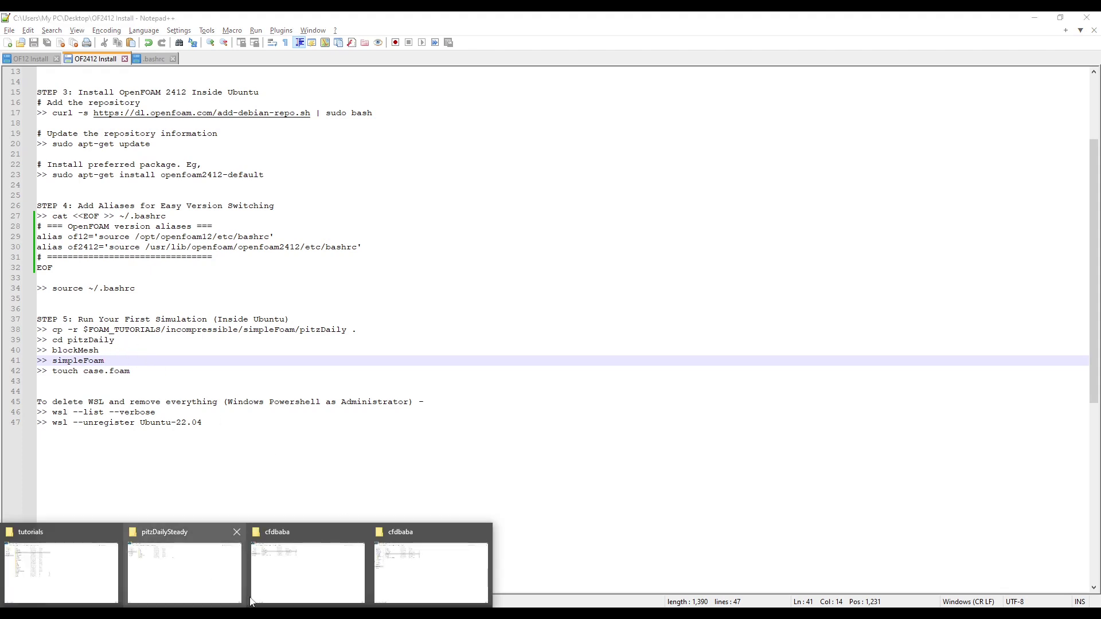
pyautogui.click(74, 576)
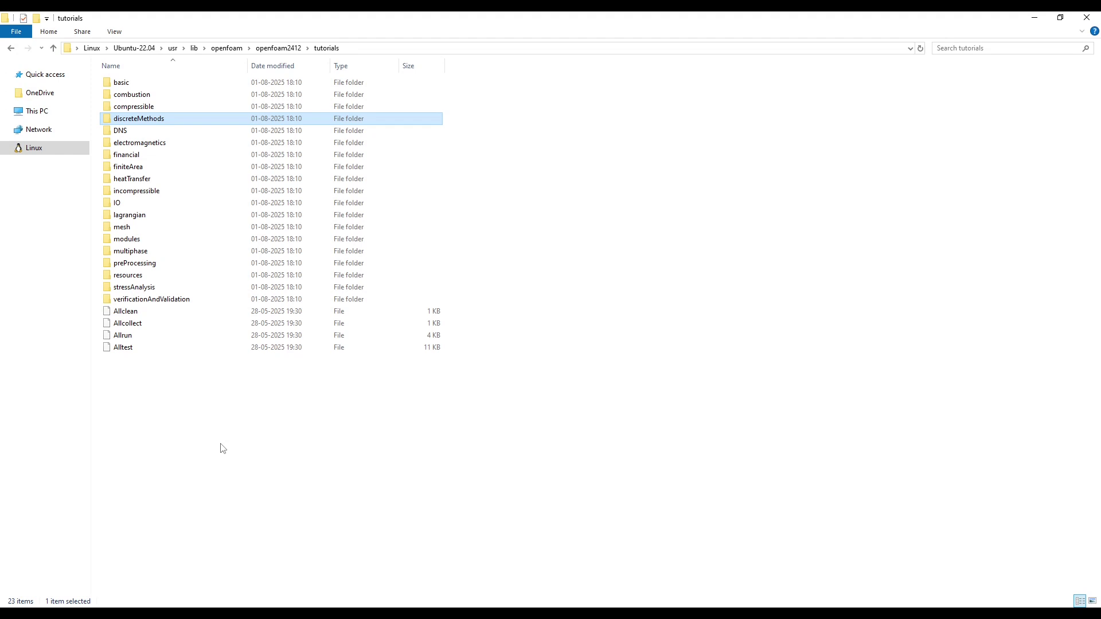
pyautogui.moveTo(247, 605)
pyautogui.click(226, 578)
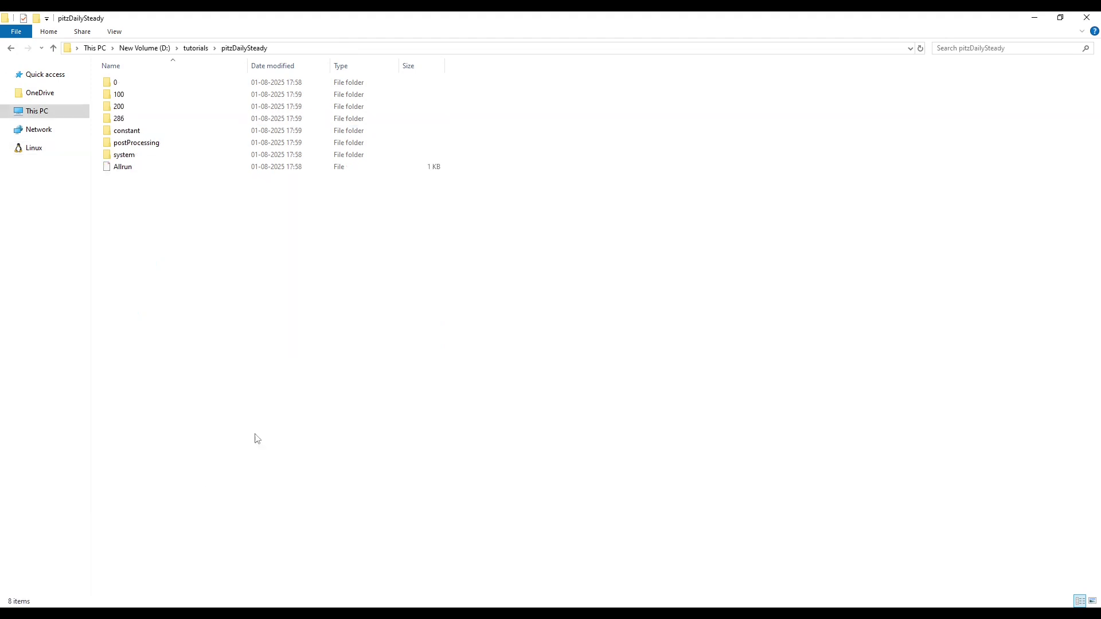
pyautogui.click(195, 49)
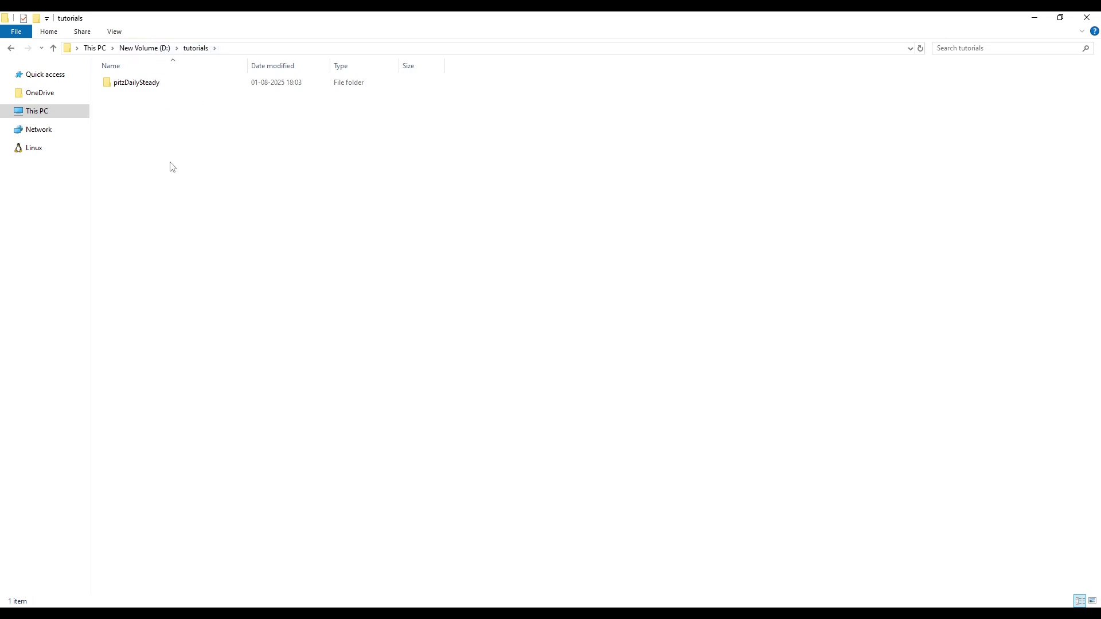
# Open a Linux shell in D:\tutorials via 'Open Linux shell here' and run of2412 there
pyautogui.rightClick(275, 232)
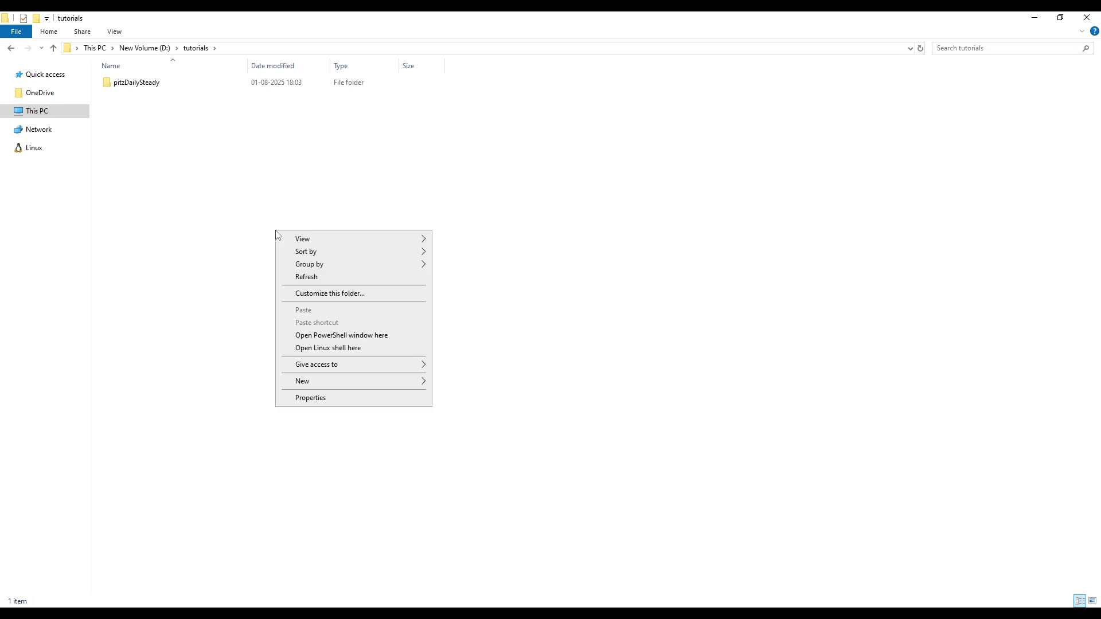
pyautogui.click(331, 351)
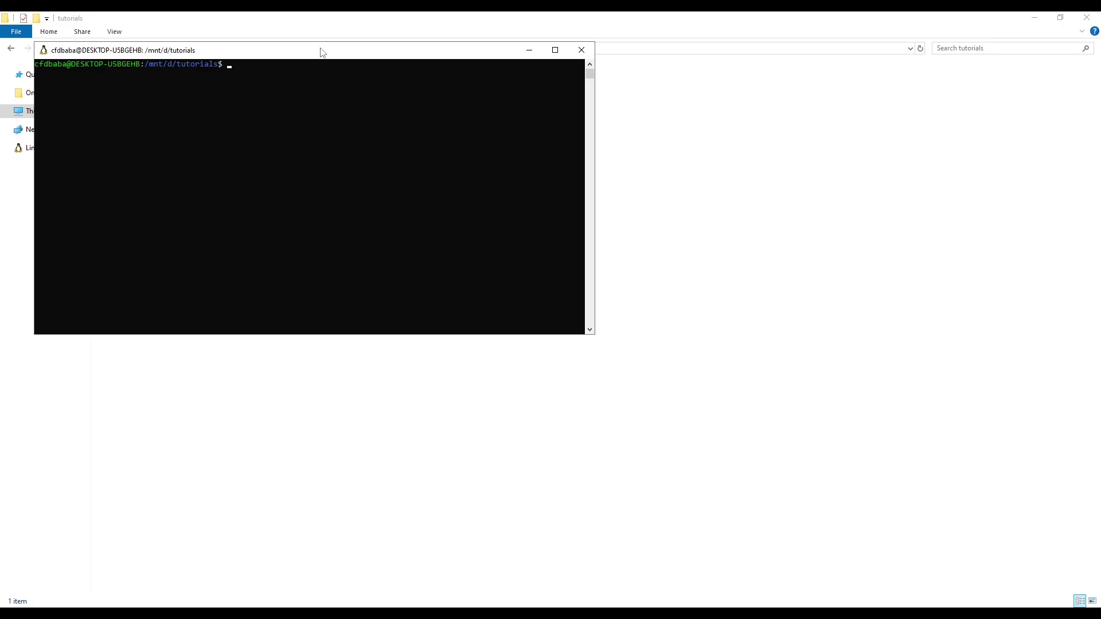
pyautogui.moveTo(334, 53); pyautogui.dragTo(475, 197)
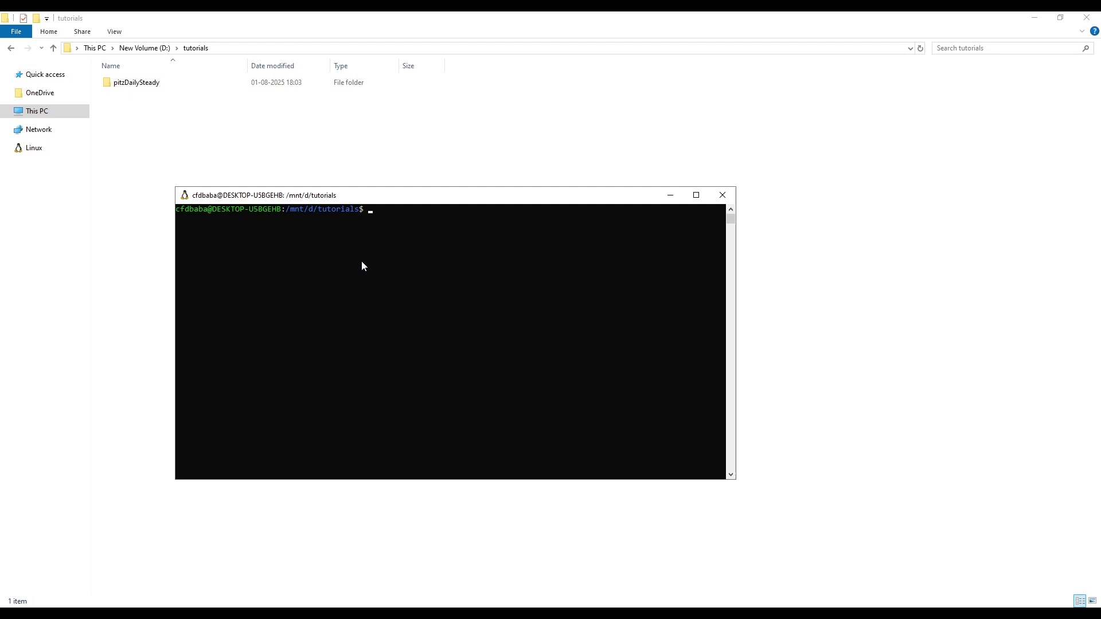
pyautogui.write('of2412')
pyautogui.press('Return')
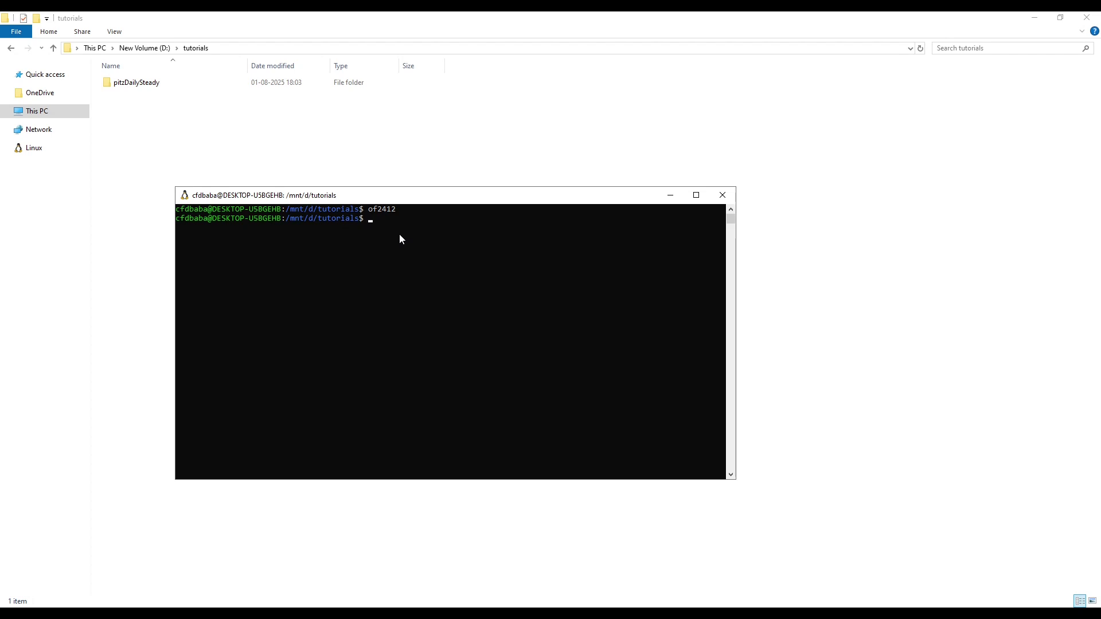
pyautogui.hotkey('alt', 'Tab')
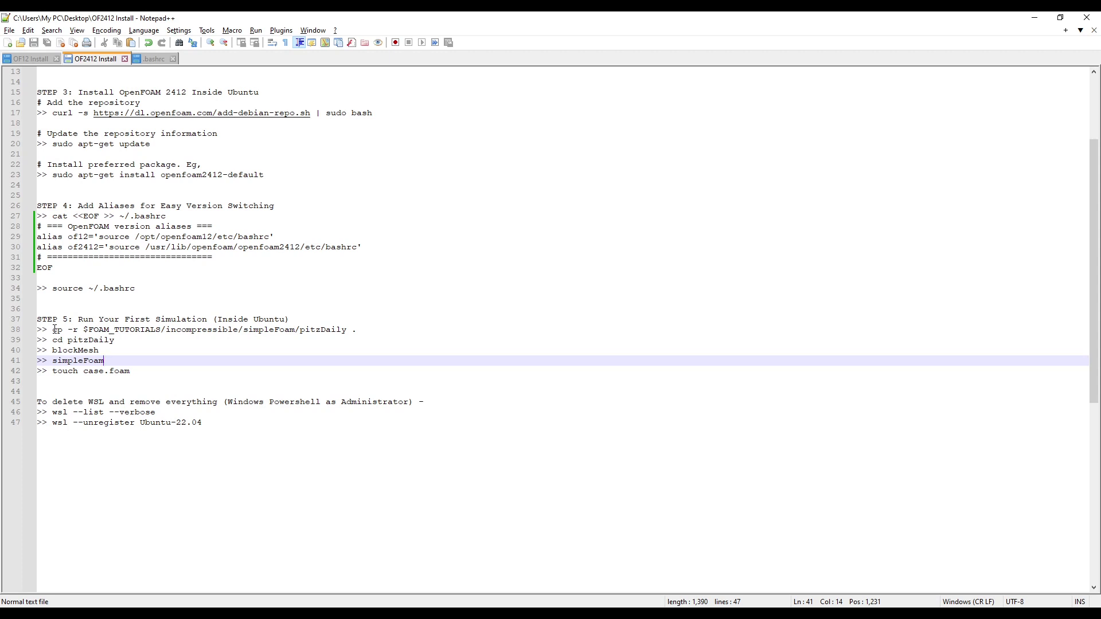
# Copy the tutorial with 'cp -r $FOAM_TUTORIALS/incompressible/simpleFoam/pitzDaily .'
pyautogui.moveTo(55, 329); pyautogui.dragTo(361, 330)
pyautogui.hotkey('ctrl', 'c')
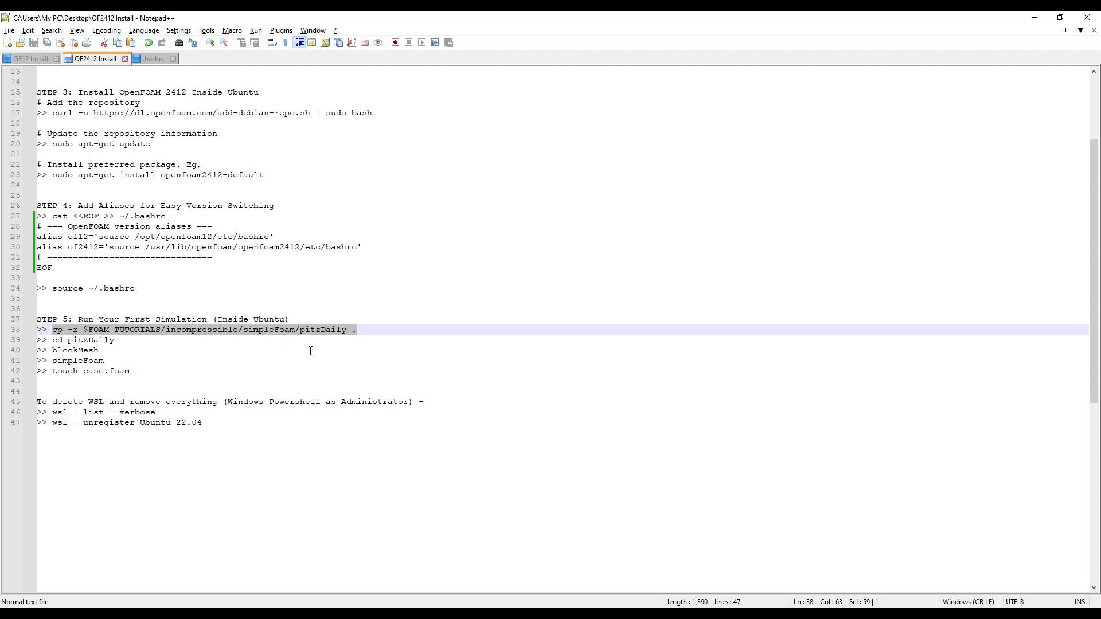
pyautogui.hotkey('alt', 'Tab')
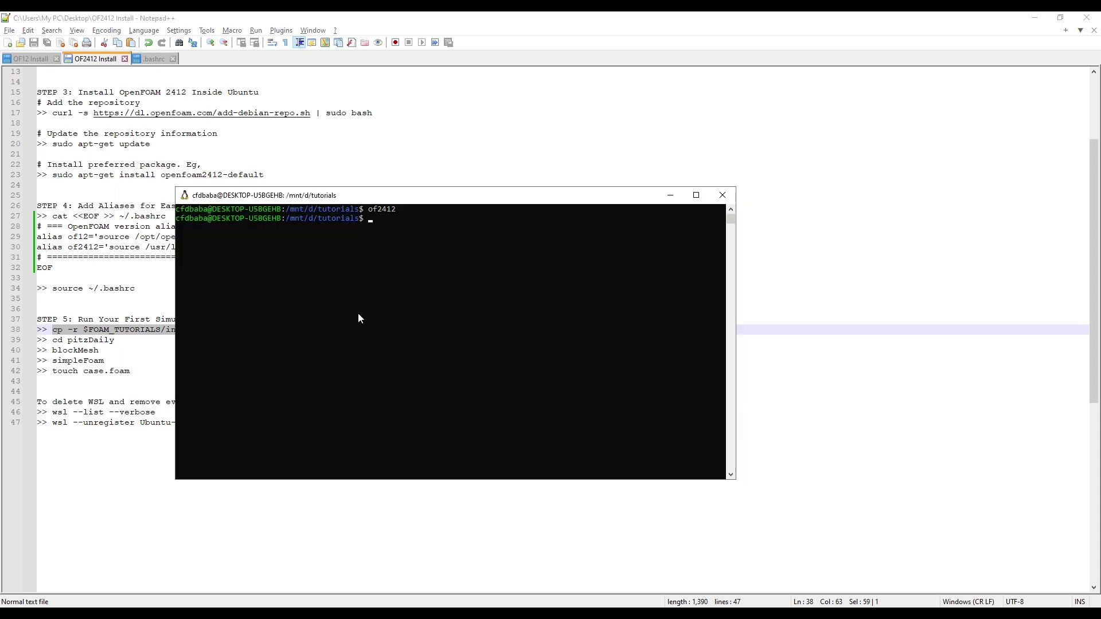
pyautogui.hotkey('ctrl', 'v')
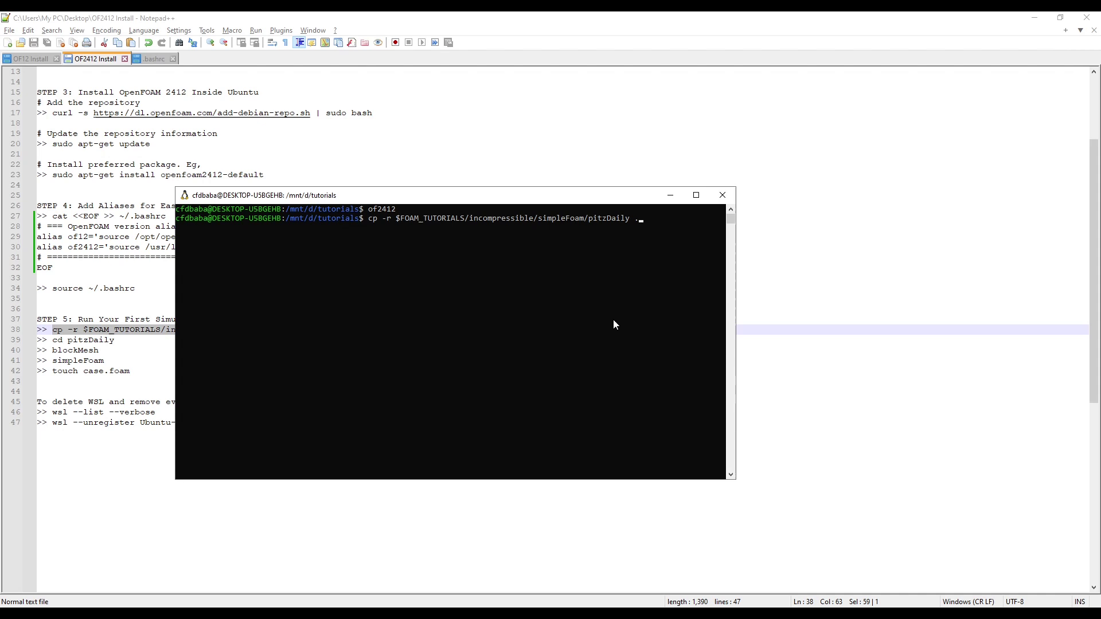
pyautogui.press('Return')
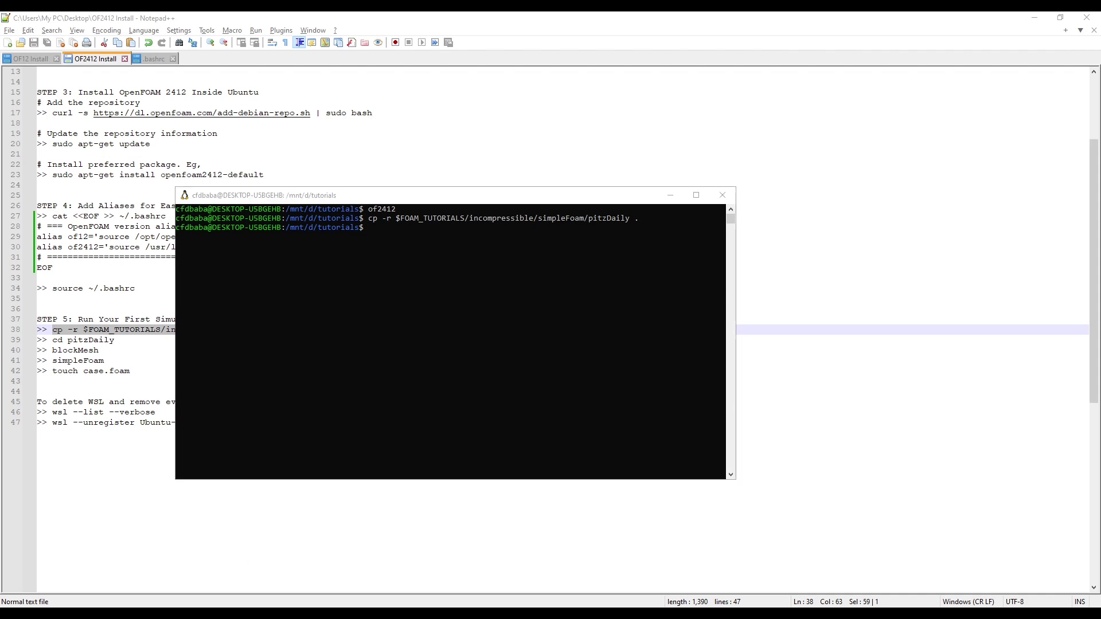
# Confirm pitzDaily appears in Explorer and in ls output beside pitzDailySteady
pyautogui.moveTo(237, 602)
pyautogui.click(202, 586)
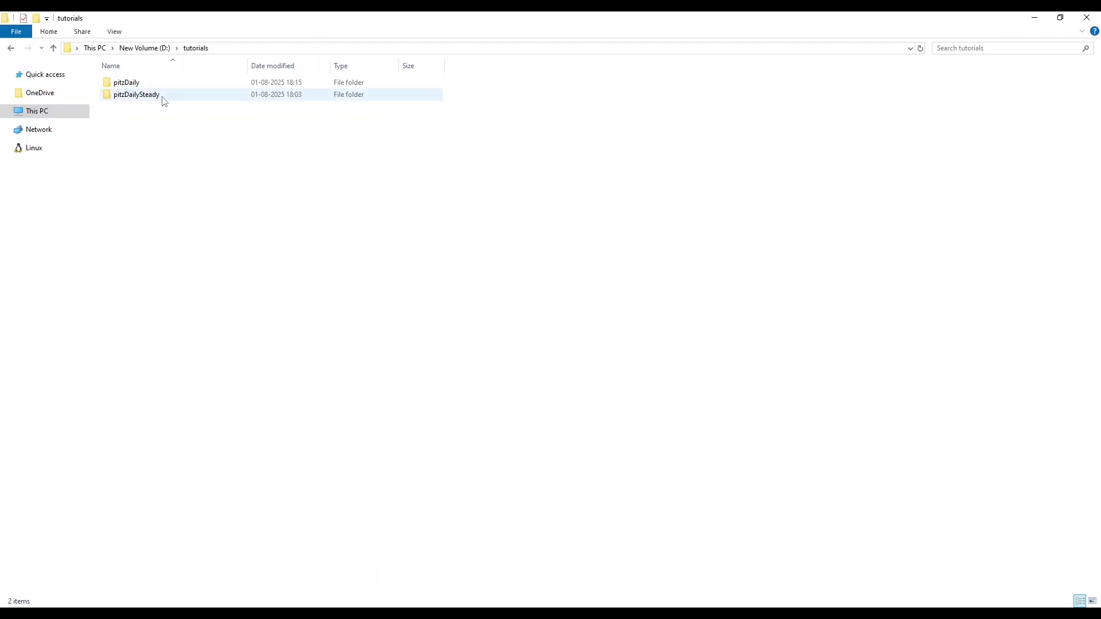
pyautogui.click(127, 85)
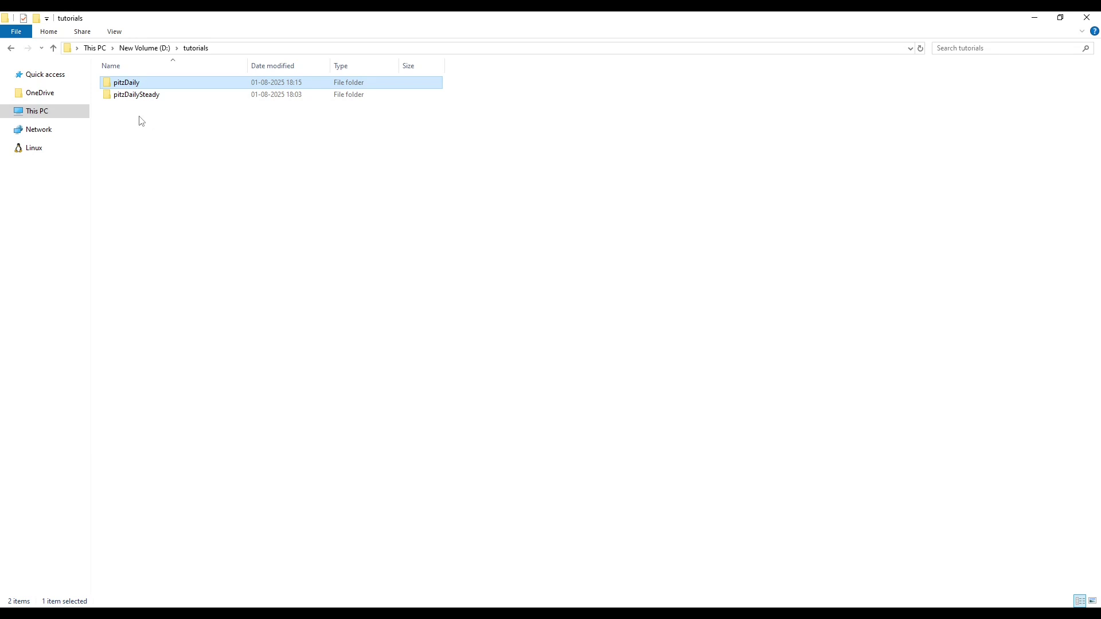
pyautogui.doubleClick(146, 87)
pyautogui.hotkey('alt', 'Tab')
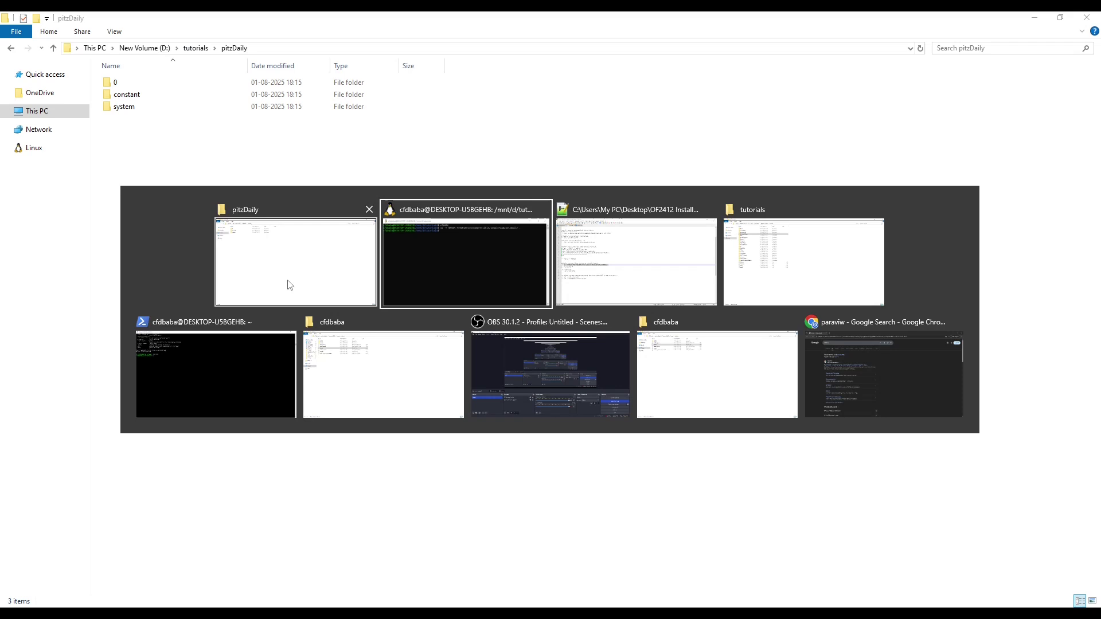
pyautogui.write('ls')
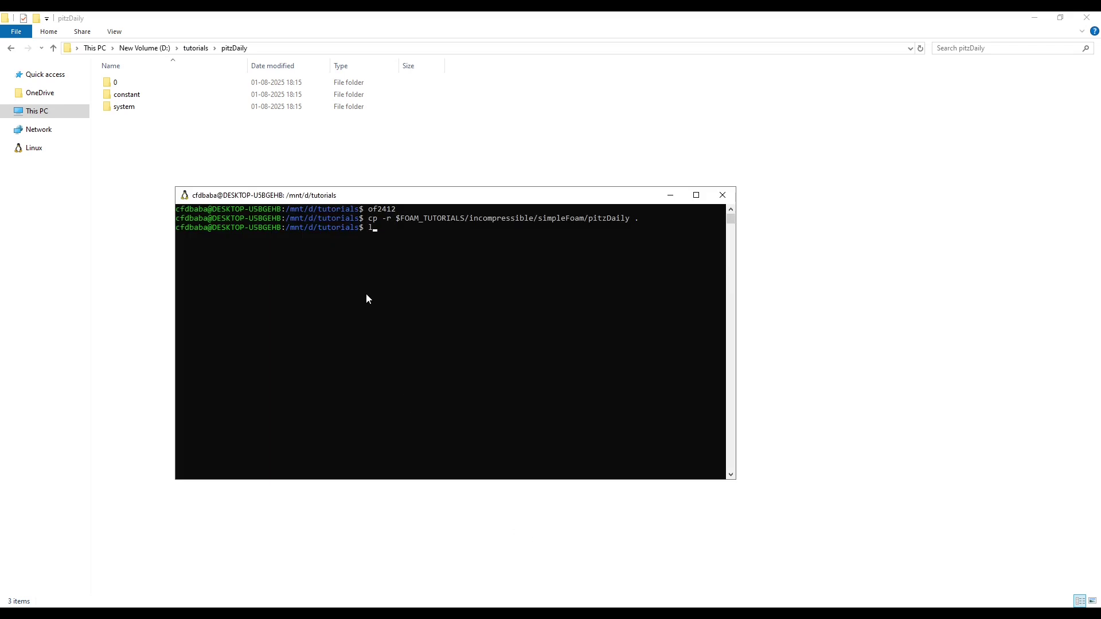
pyautogui.press('Return')
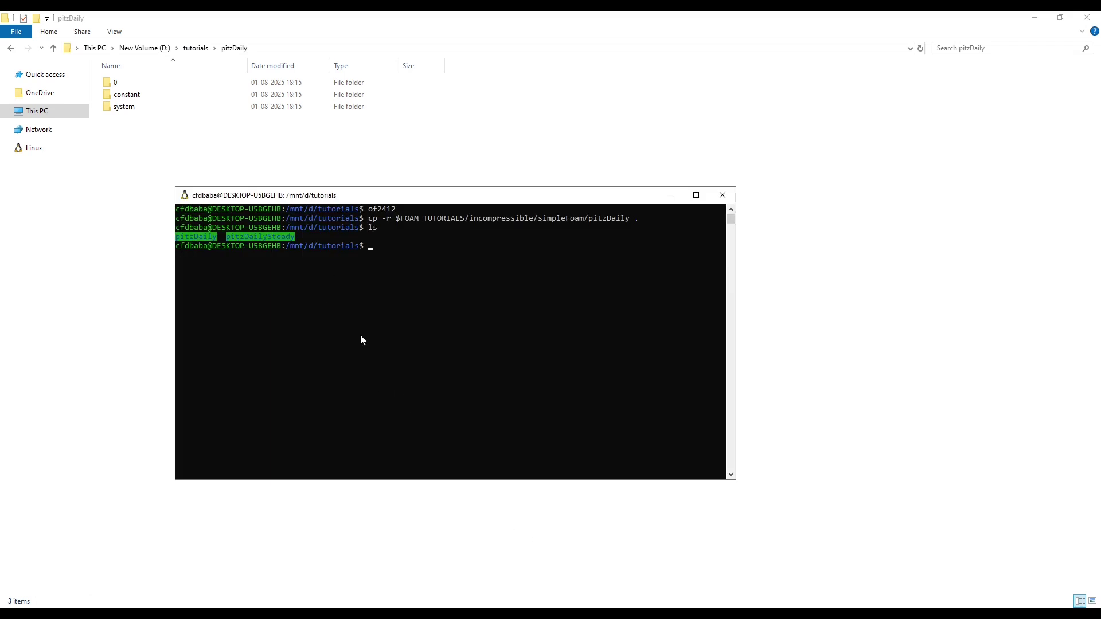
# Copy 'cd pitzDaily' from the notes and run it in the terminal
pyautogui.click(376, 613)
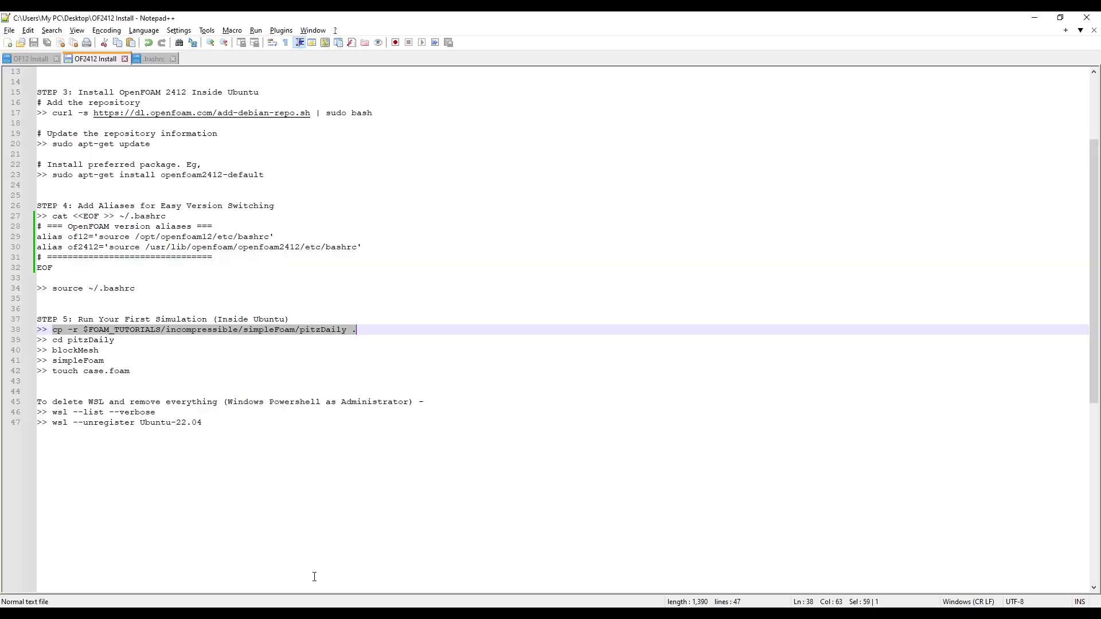
pyautogui.click(116, 341)
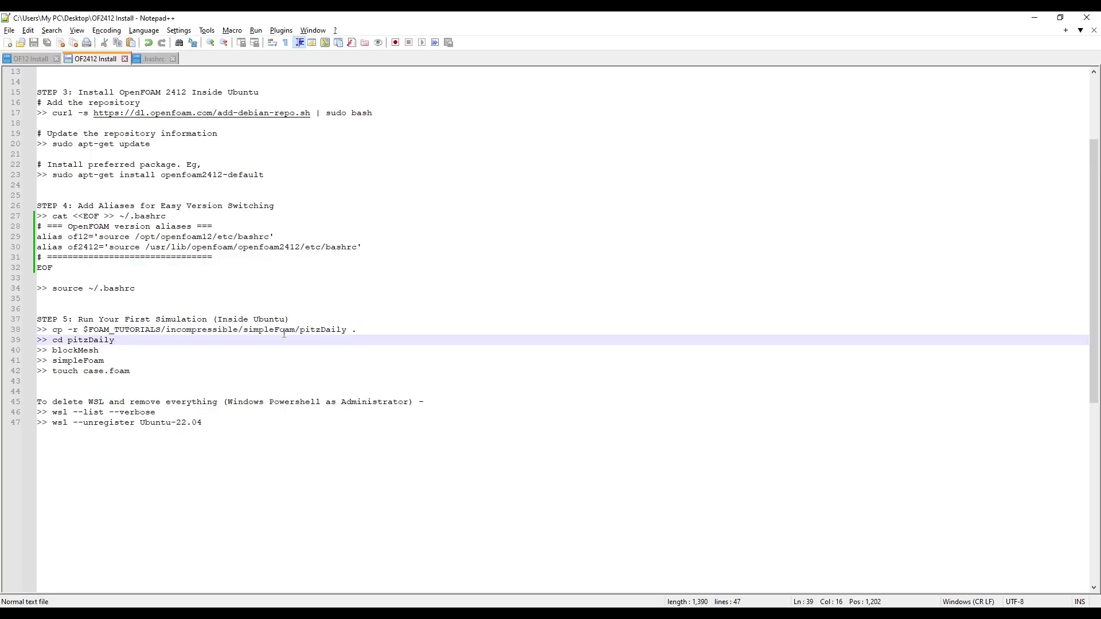
pyautogui.moveTo(120, 341); pyautogui.dragTo(55, 343)
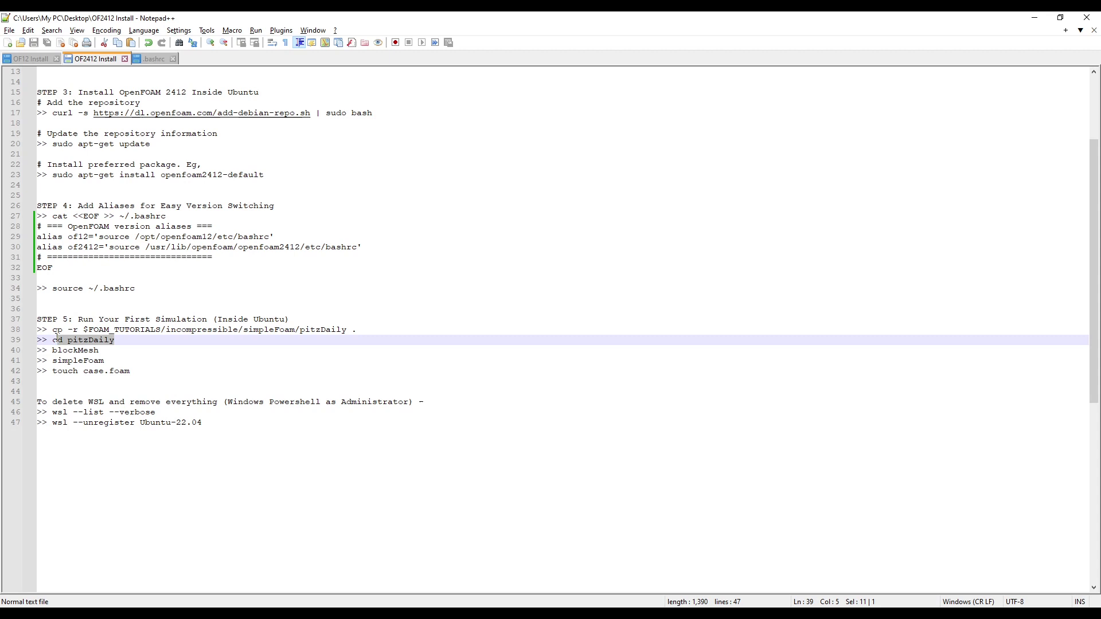
pyautogui.rightClick(93, 345)
pyautogui.click(118, 361)
pyautogui.hotkey('alt', 'Tab')
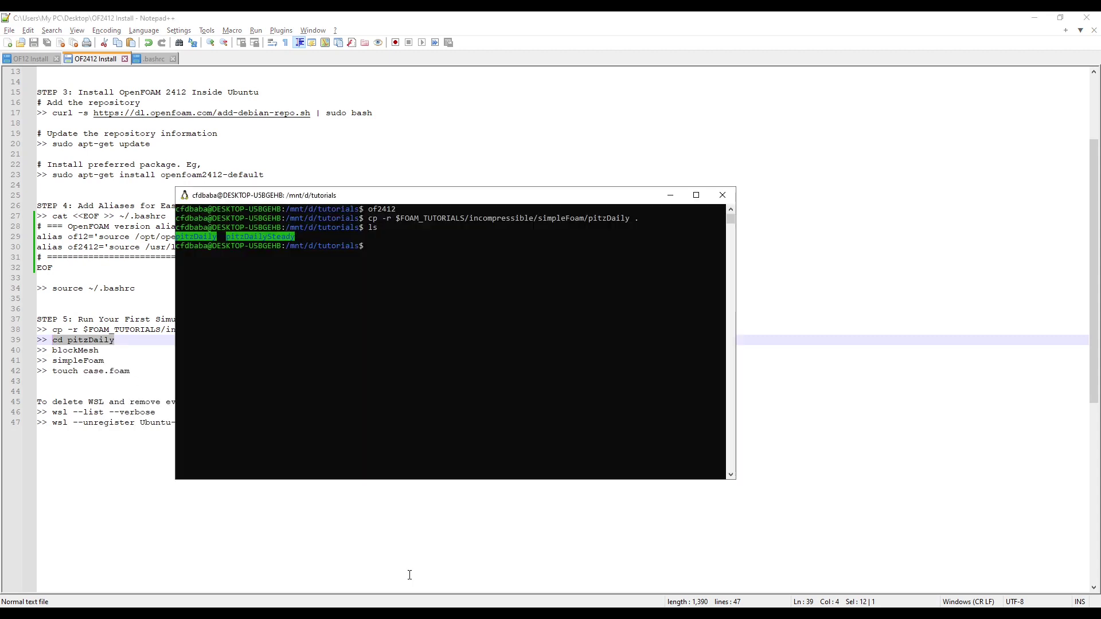
pyautogui.rightClick(350, 405)
pyautogui.press('Return')
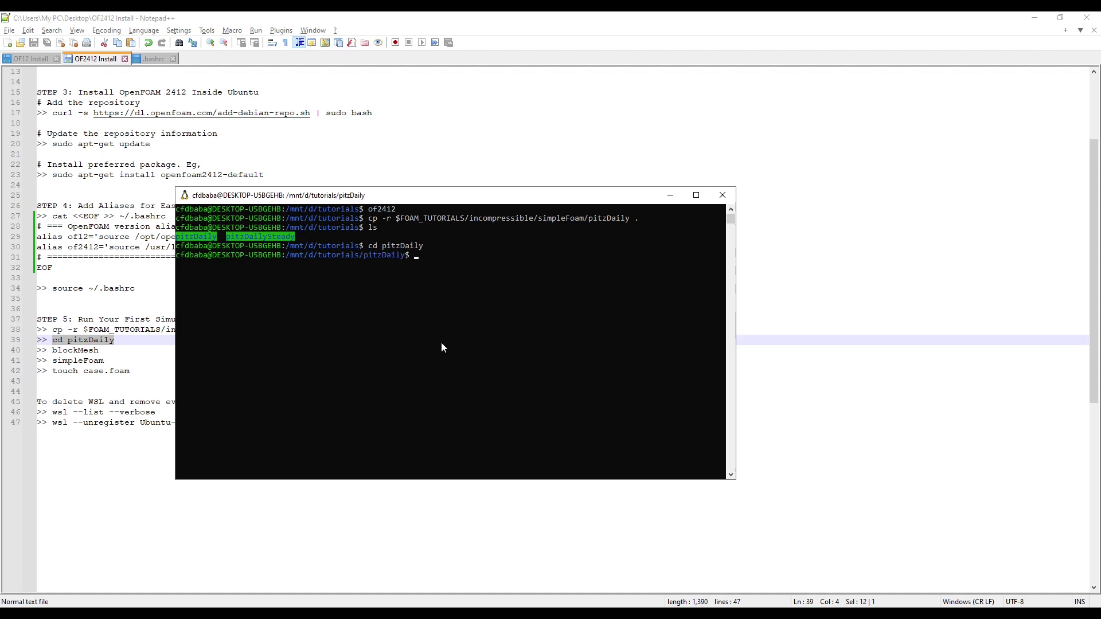
# List the case with ls and check its 0, constant and system folders in Explorer
pyautogui.write('ls')
pyautogui.press('Return')
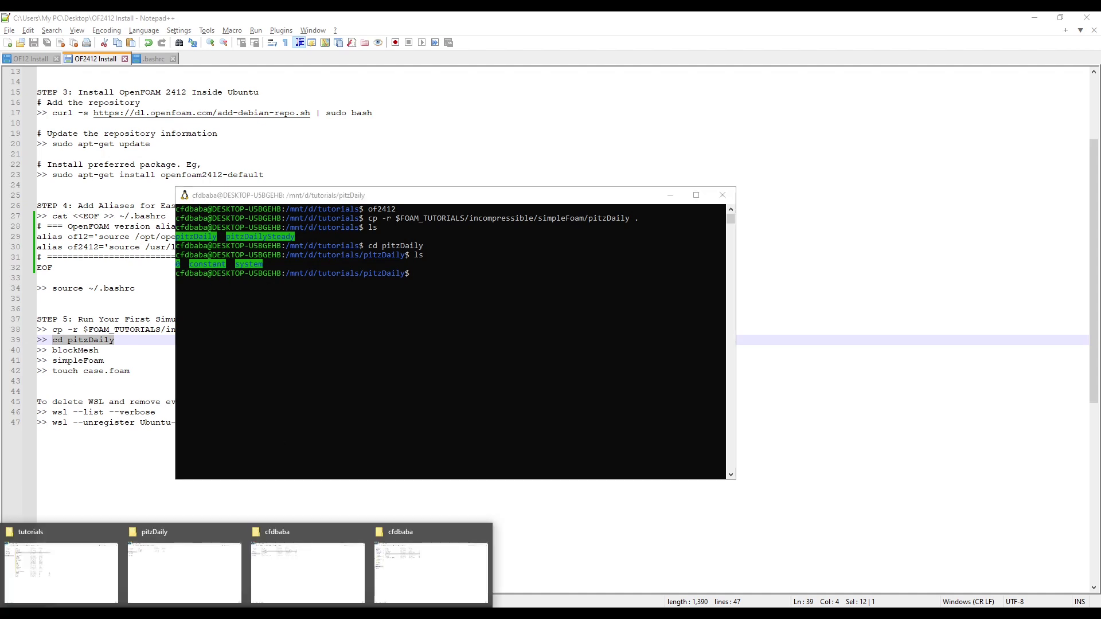
pyautogui.click(183, 565)
pyautogui.hotkey('ctrl', 'a')
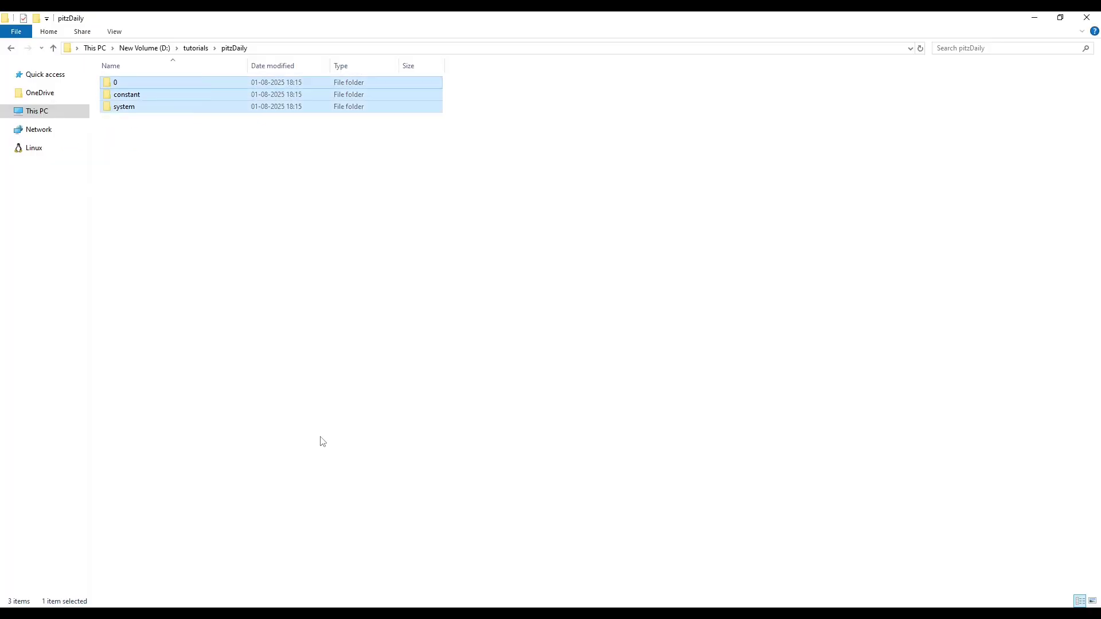
pyautogui.hotkey('alt', 'Tab')
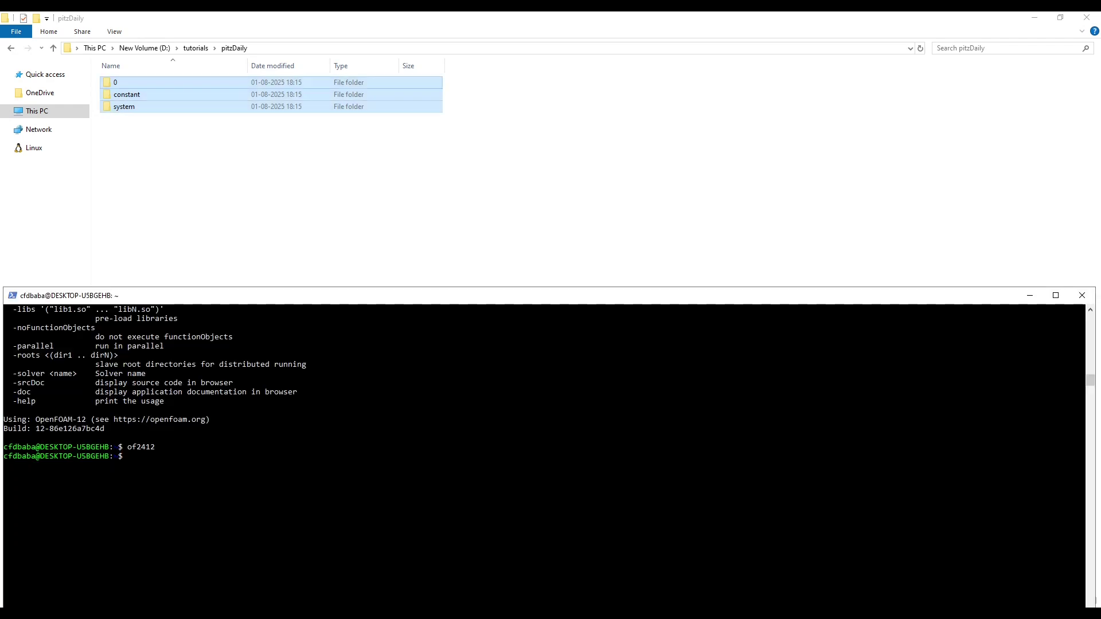
pyautogui.hotkey('alt', 'Tab')
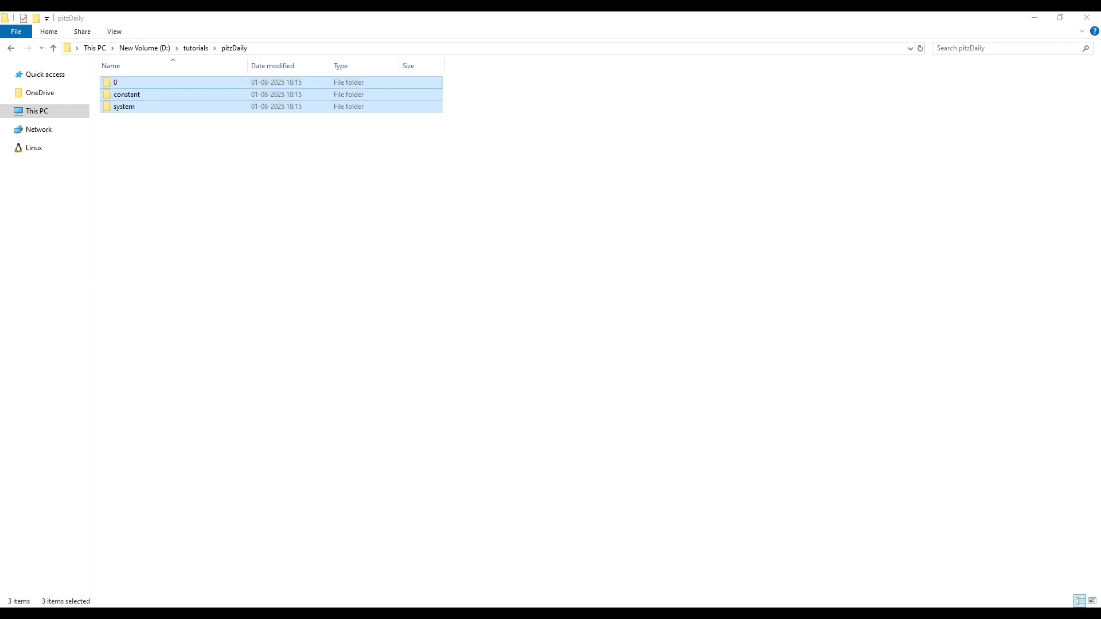
pyautogui.hotkey('alt', 'Tab')
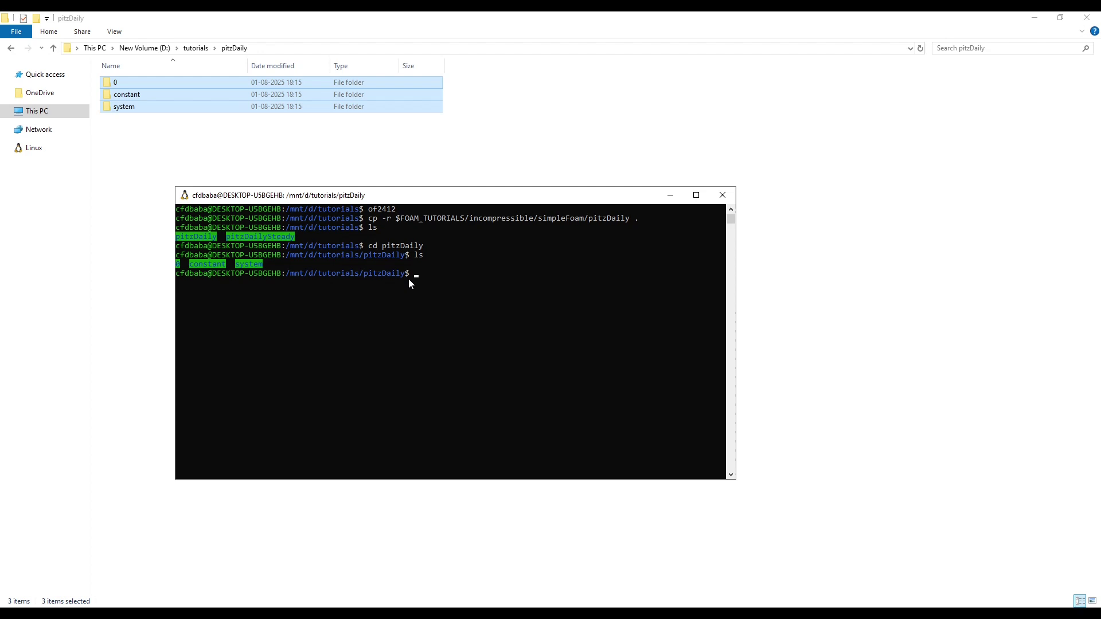
# Generate the pitzDaily mesh by running blockMesh copied from the notes
pyautogui.hotkey('alt', 'Tab')
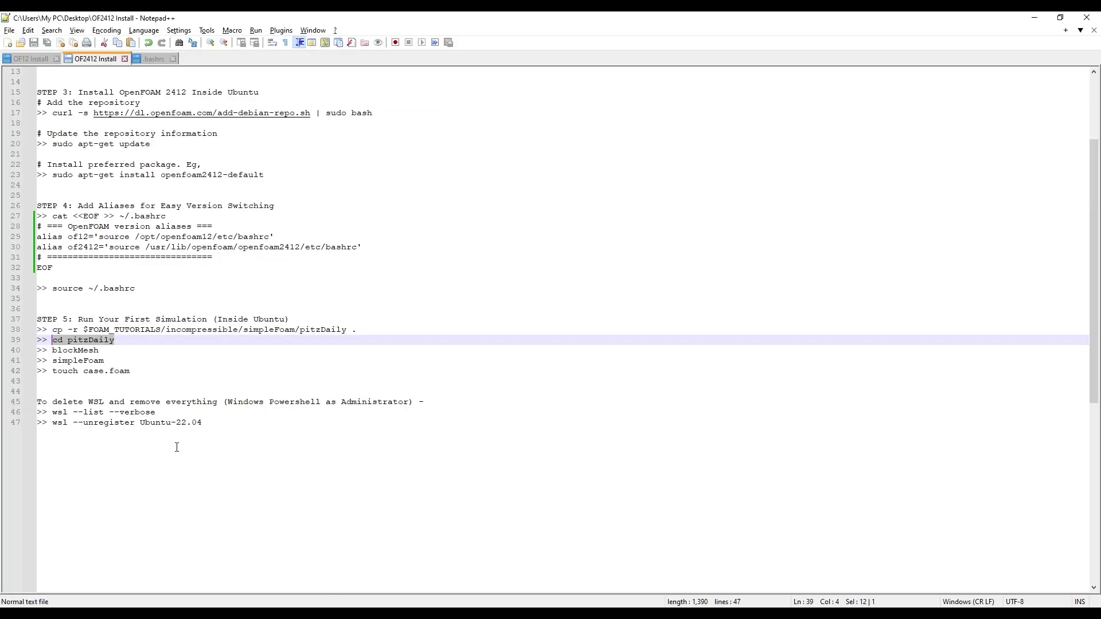
pyautogui.moveTo(52, 350); pyautogui.dragTo(95, 350)
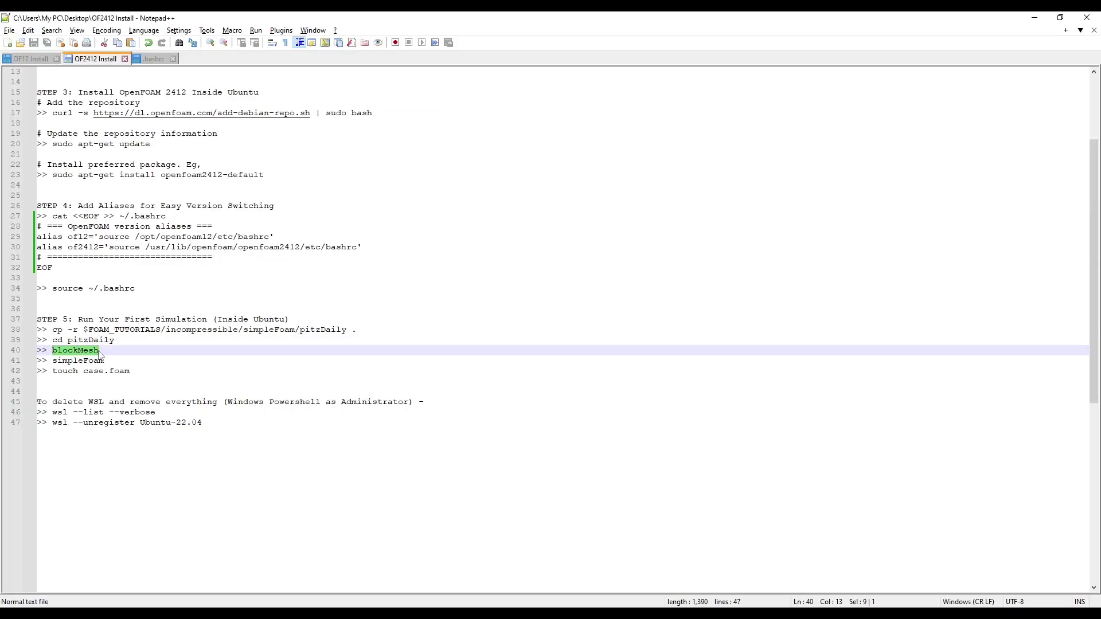
pyautogui.hotkey('ctrl', 'c')
pyautogui.hotkey('alt', 'Tab')
pyautogui.rightClick(414, 376)
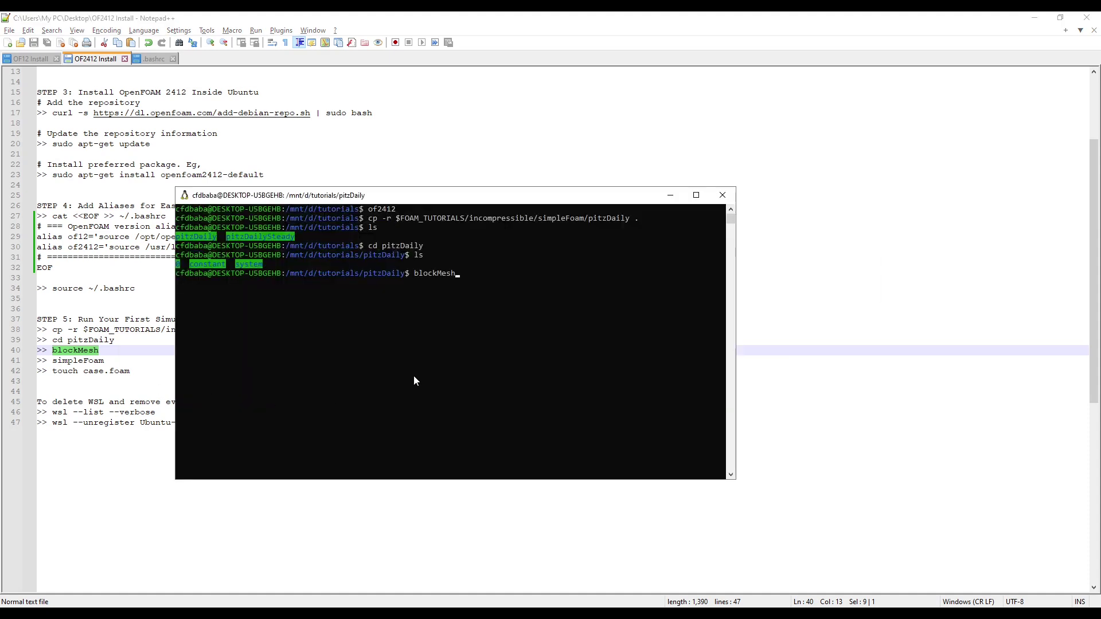
pyautogui.press('Return')
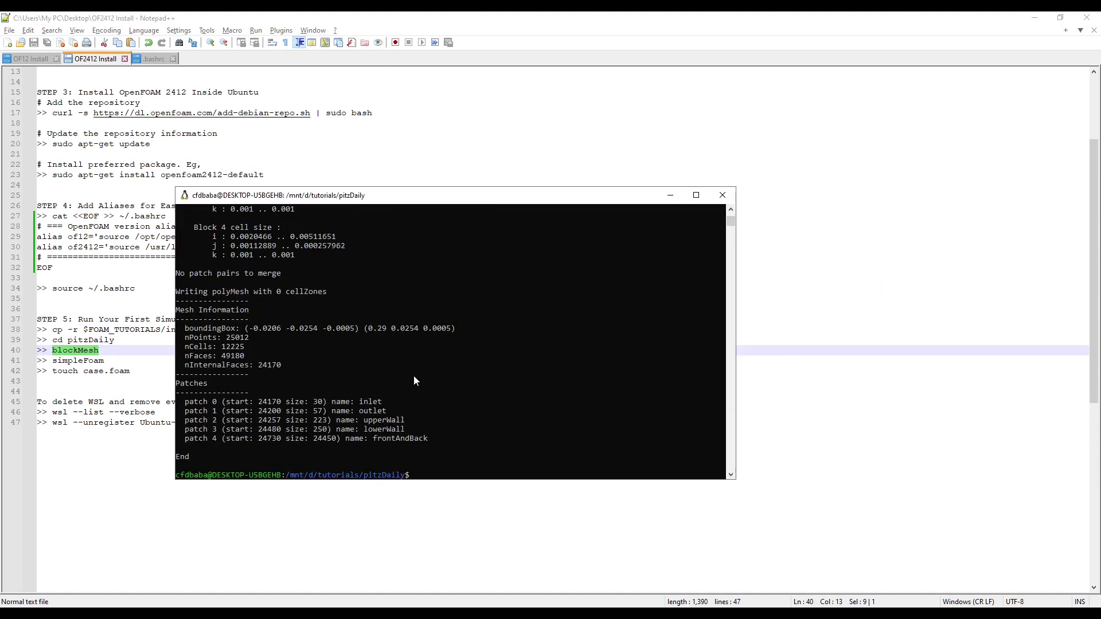
# Run simpleFoam on pitzDaily until it converges in 281 iterations
pyautogui.doubleClick(89, 365)
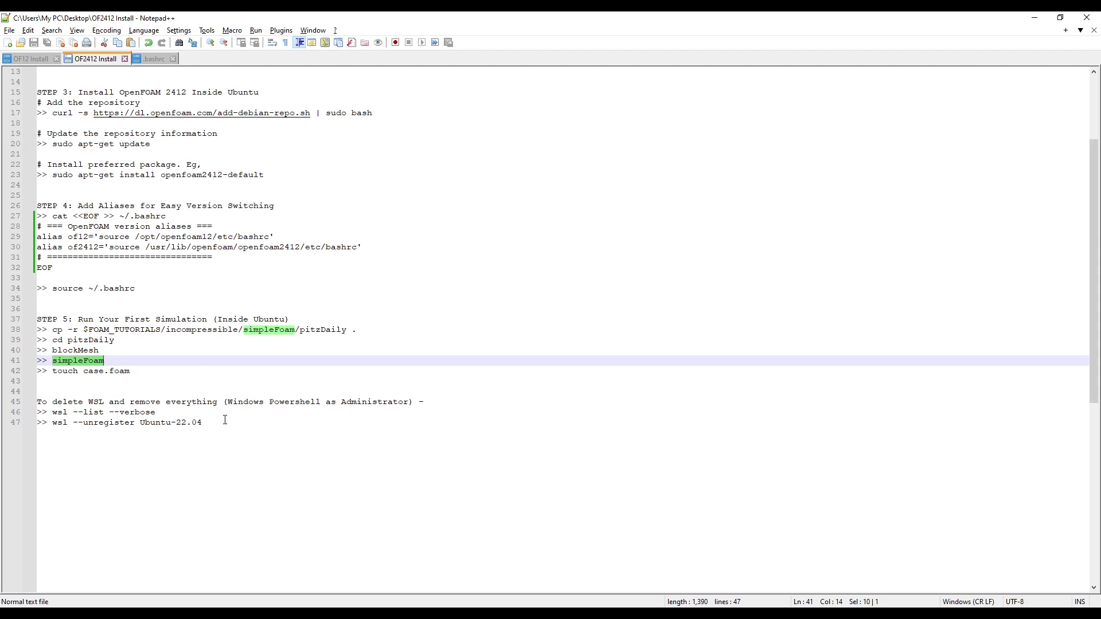
pyautogui.hotkey('alt', 'Tab')
pyautogui.rightClick(554, 407)
pyautogui.press('Return')
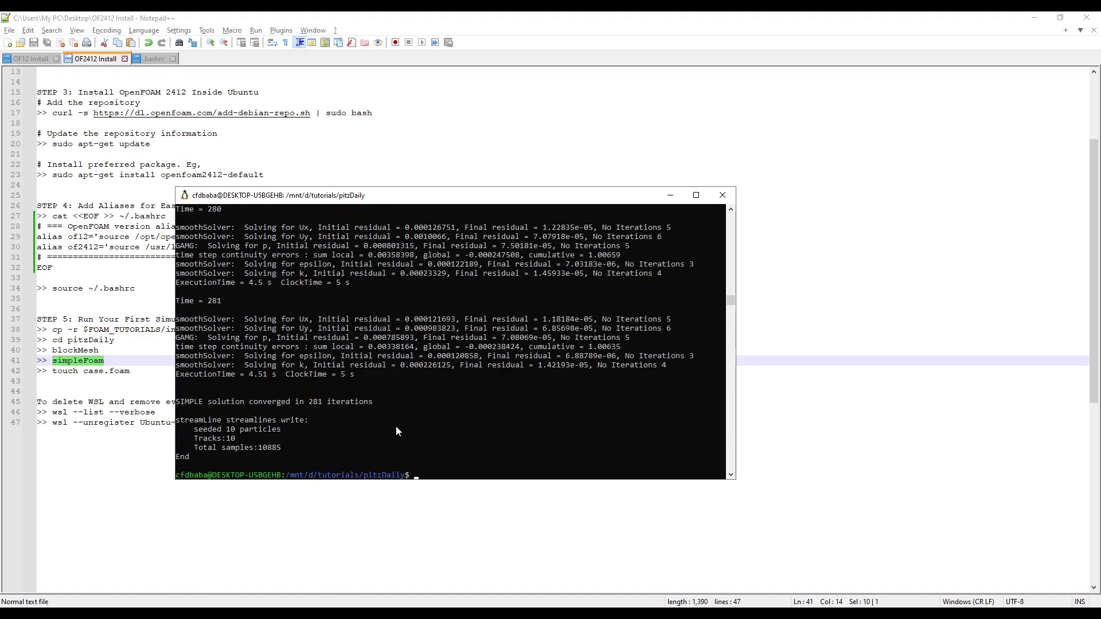
pyautogui.scroll(-4, 332, 418)
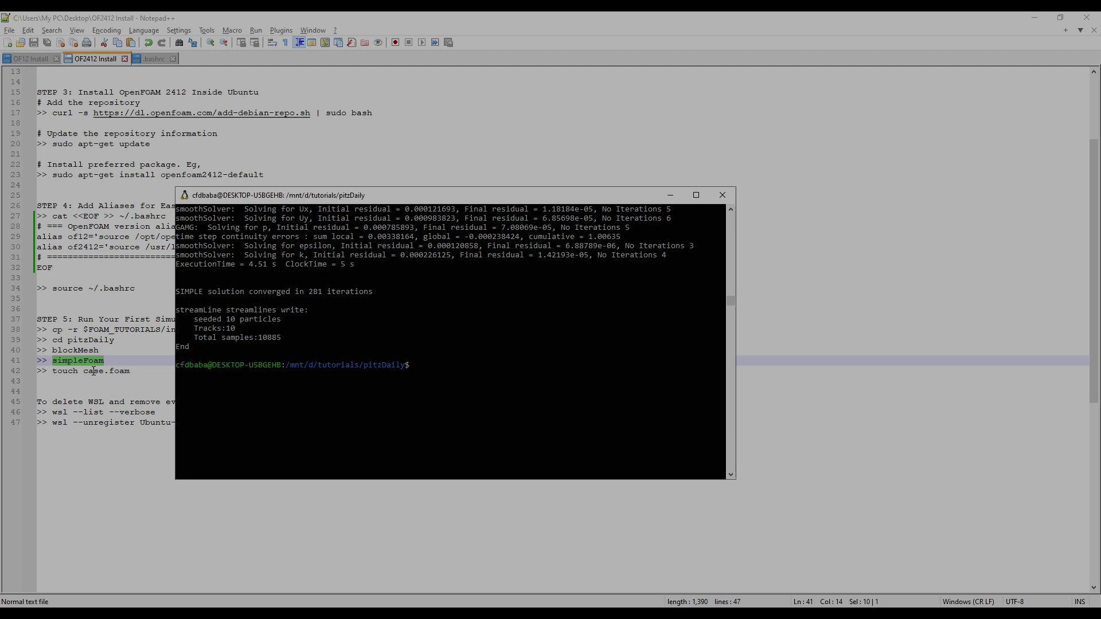
# Paste 'touch case.foam' from the notes at the pitzDaily prompt
pyautogui.click(93, 372)
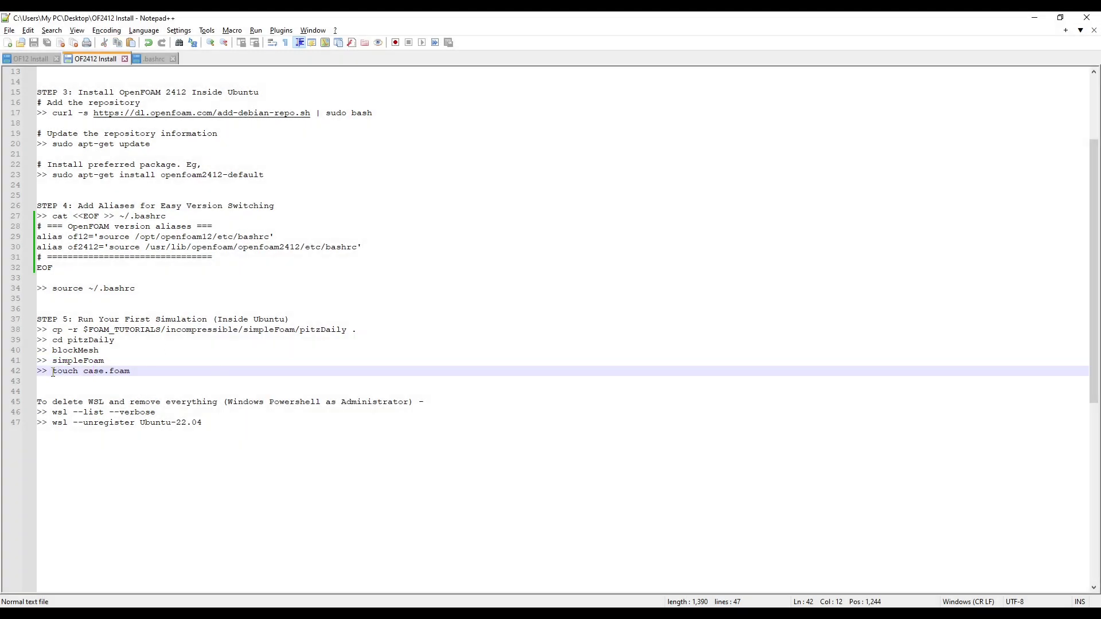
pyautogui.moveTo(53, 373); pyautogui.dragTo(147, 370)
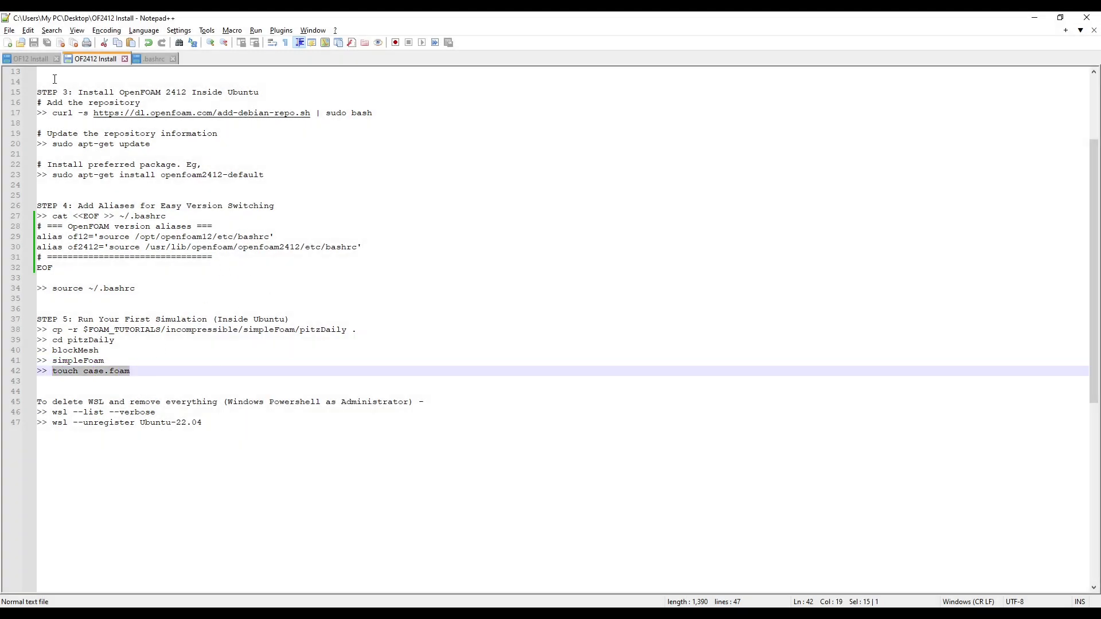
pyautogui.click(137, 371)
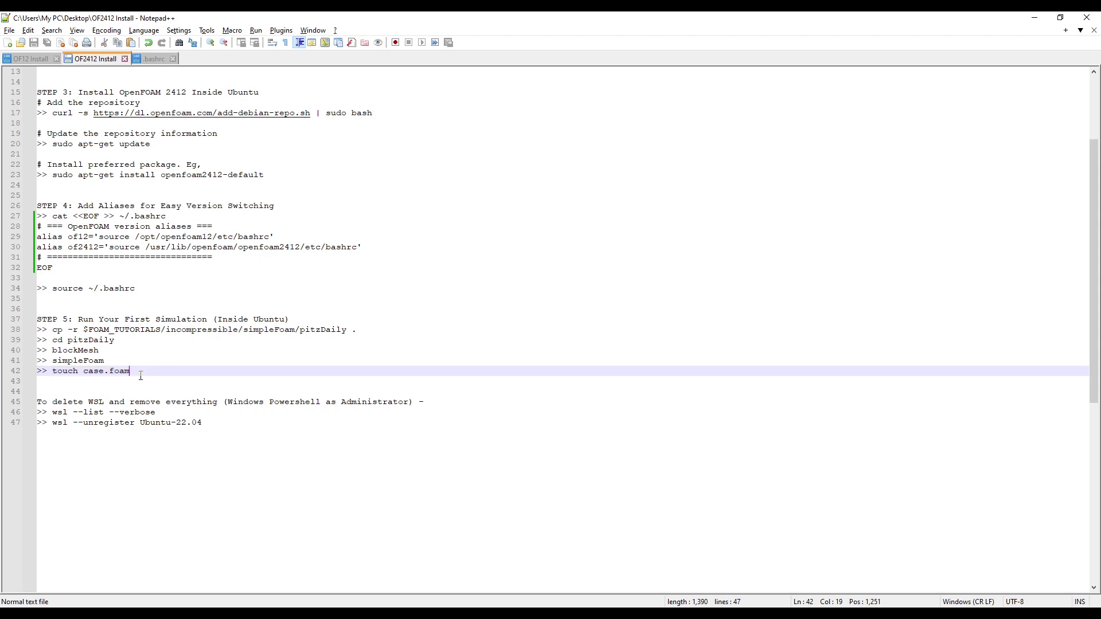
pyautogui.hotkey('alt', 'Tab')
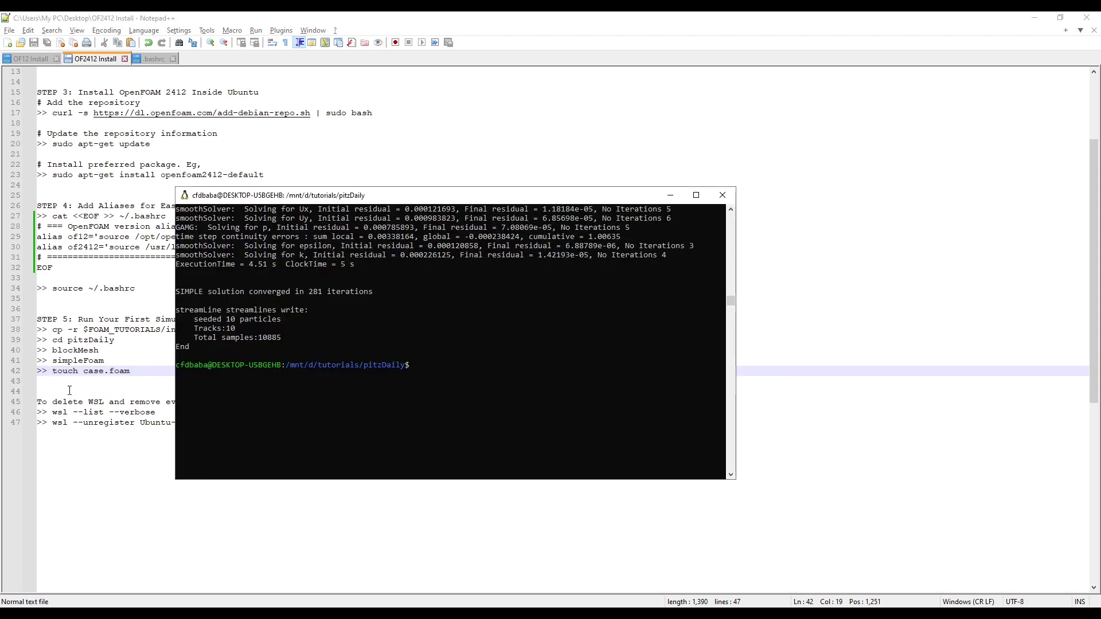
pyautogui.rightClick(364, 424)
# Inspect the pitzDaily folder in Explorer, including the 100 and 281 time folders
pyautogui.moveTo(249, 613)
pyautogui.click(184, 565)
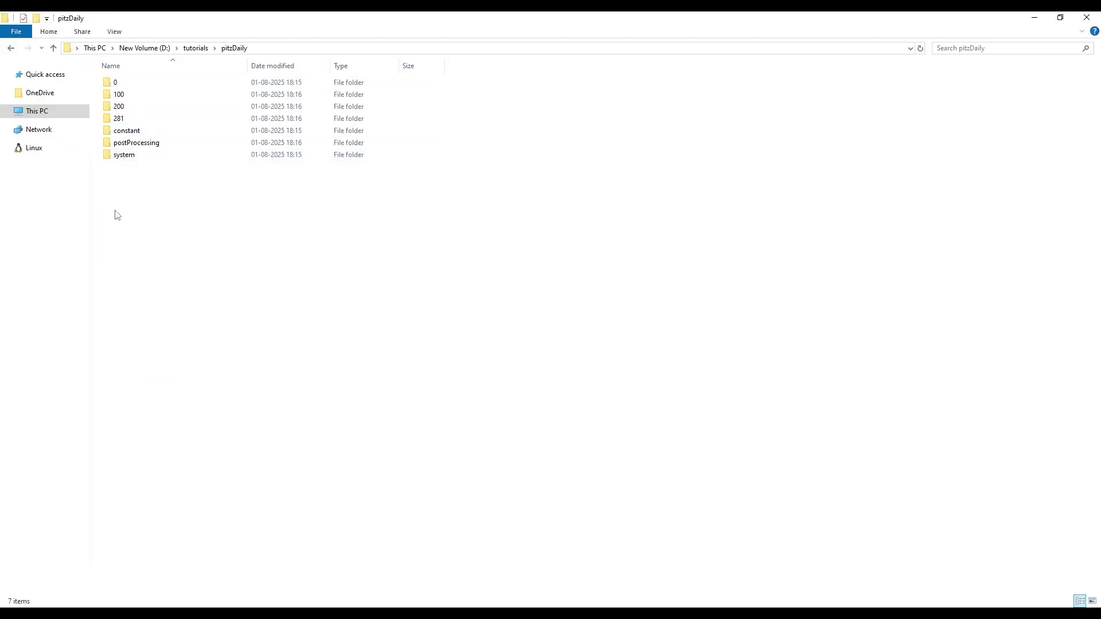
pyautogui.moveTo(117, 215); pyautogui.dragTo(208, 81)
pyautogui.click(207, 82)
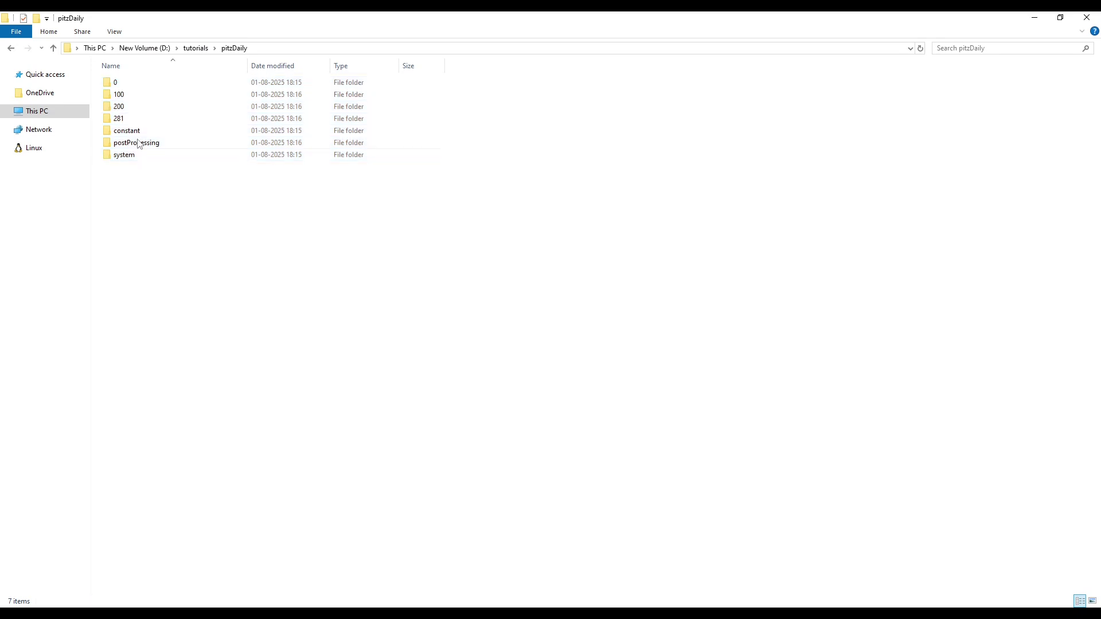
pyautogui.click(137, 98)
pyautogui.click(140, 118)
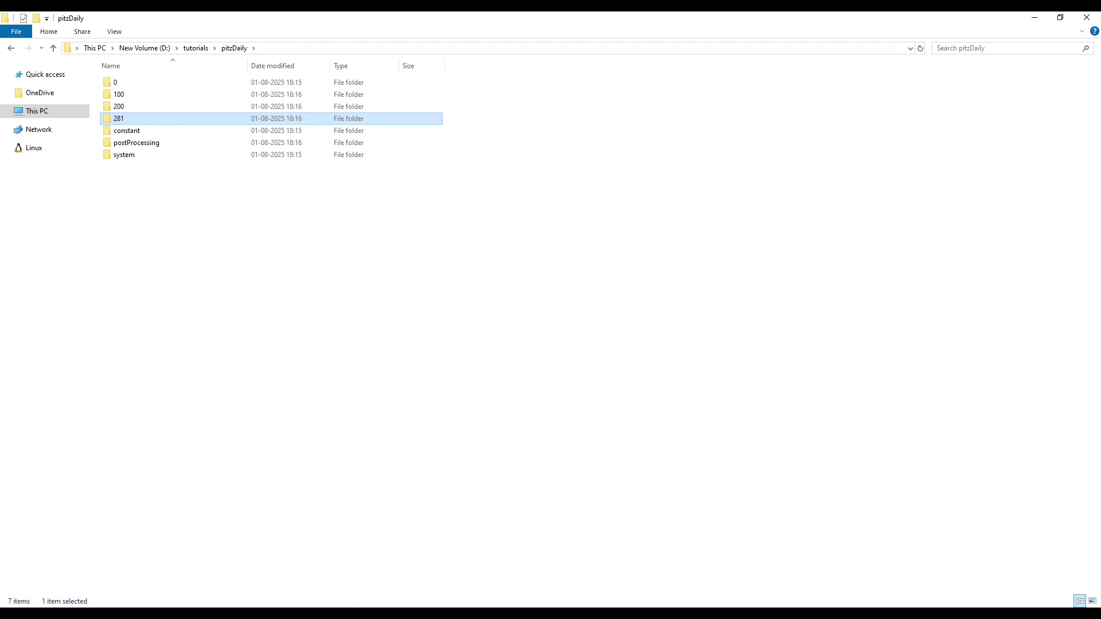
# Run touch case.foam and confirm case.foam appears among the folder's 8 items
pyautogui.hotkey('alt', 'Tab')
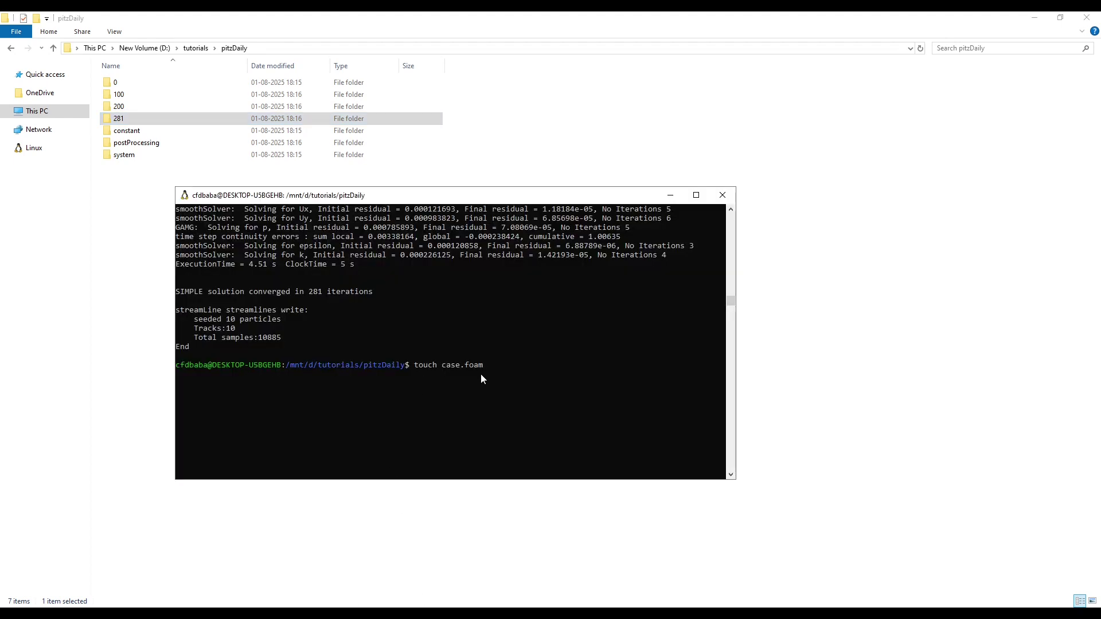
pyautogui.press('Return')
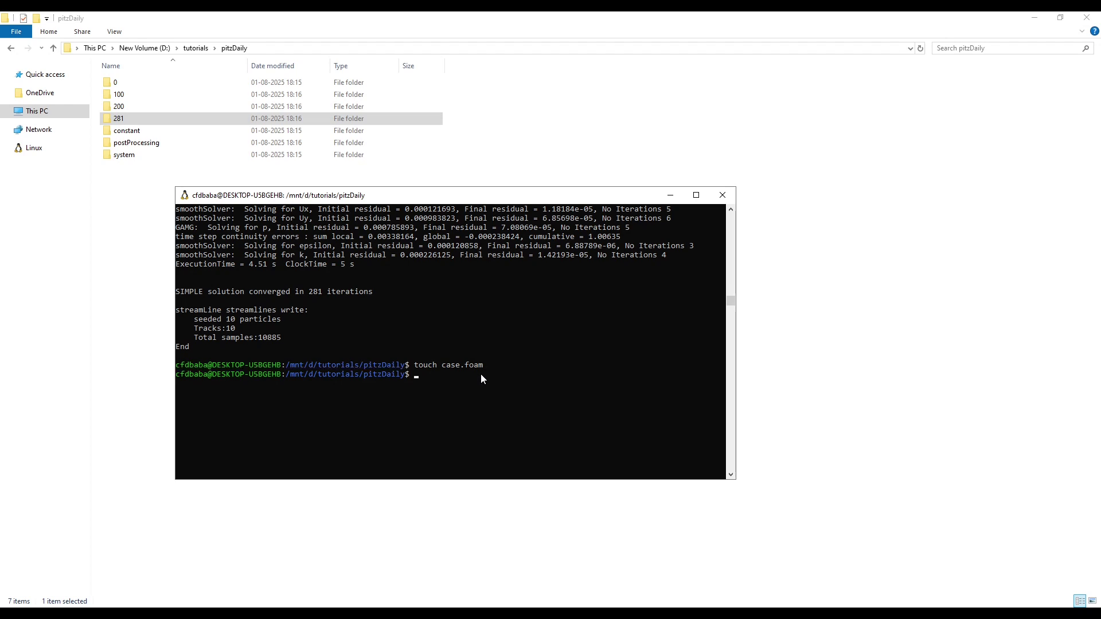
pyautogui.click(129, 168)
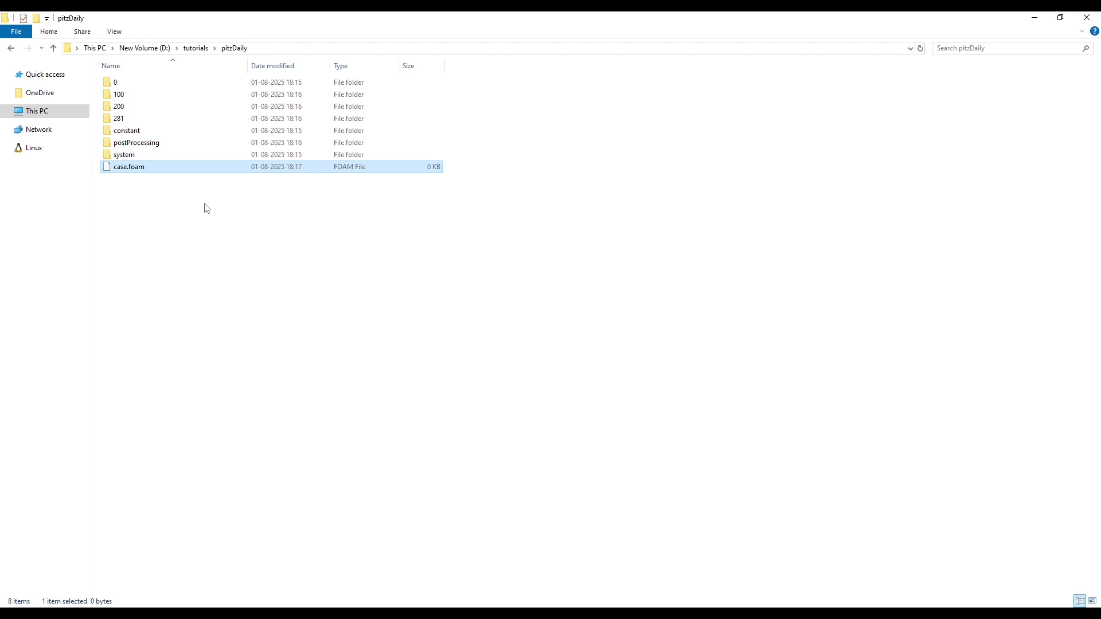
pyautogui.click(183, 207)
pyautogui.click(140, 166)
pyautogui.moveTo(138, 232); pyautogui.dragTo(216, 74)
pyautogui.click(255, 387)
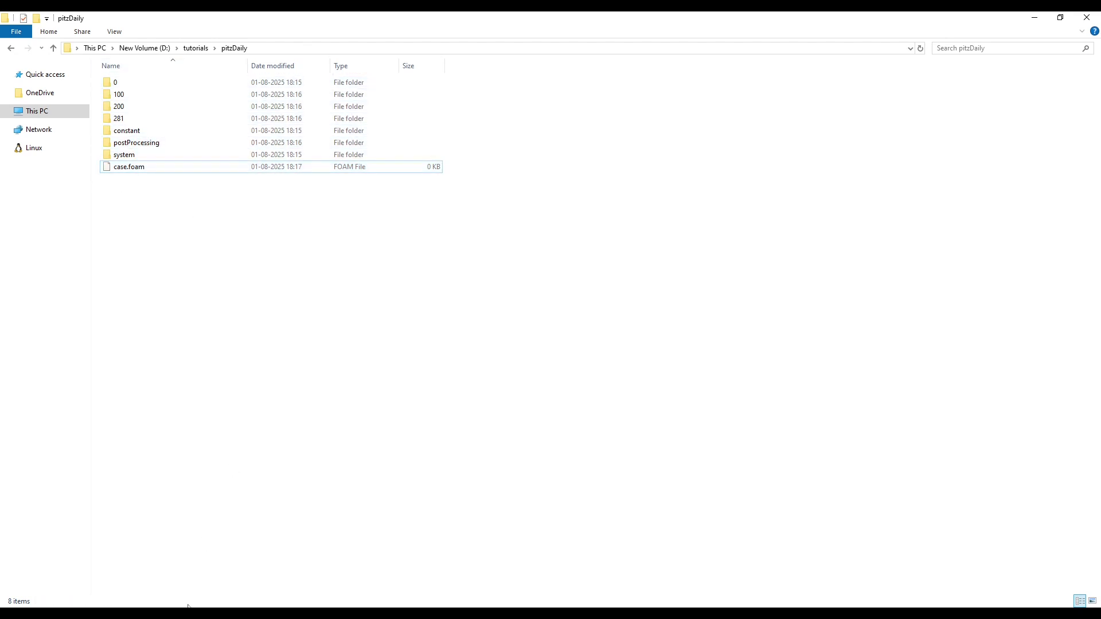
pyautogui.hotkey('alt', 'Tab')
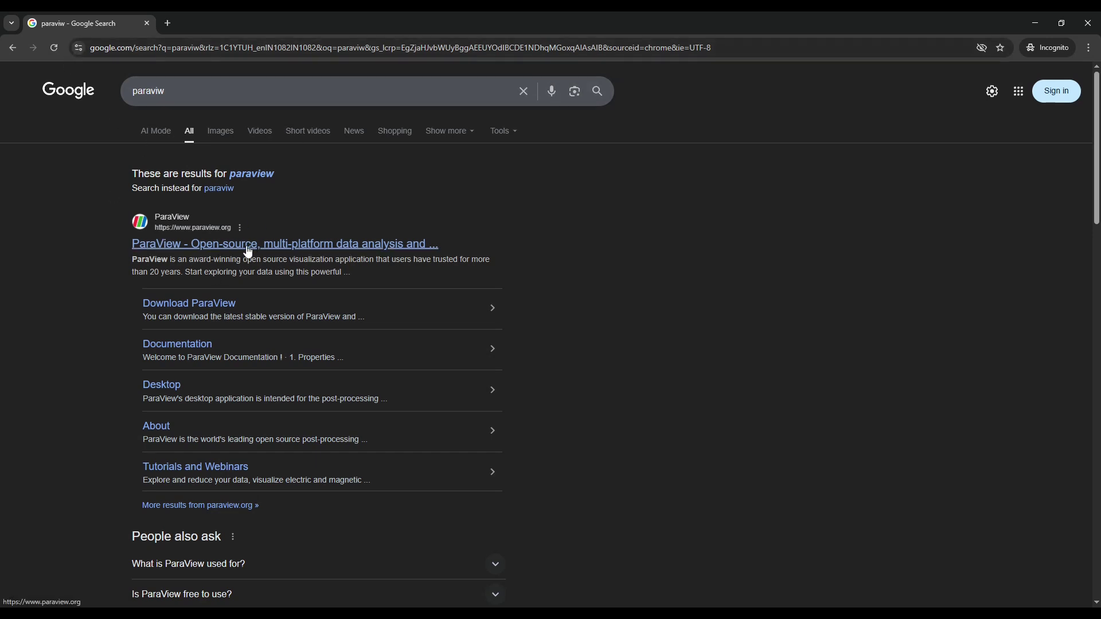
# Open paraview.org's Download page with version v6.0 selected
pyautogui.click(213, 246)
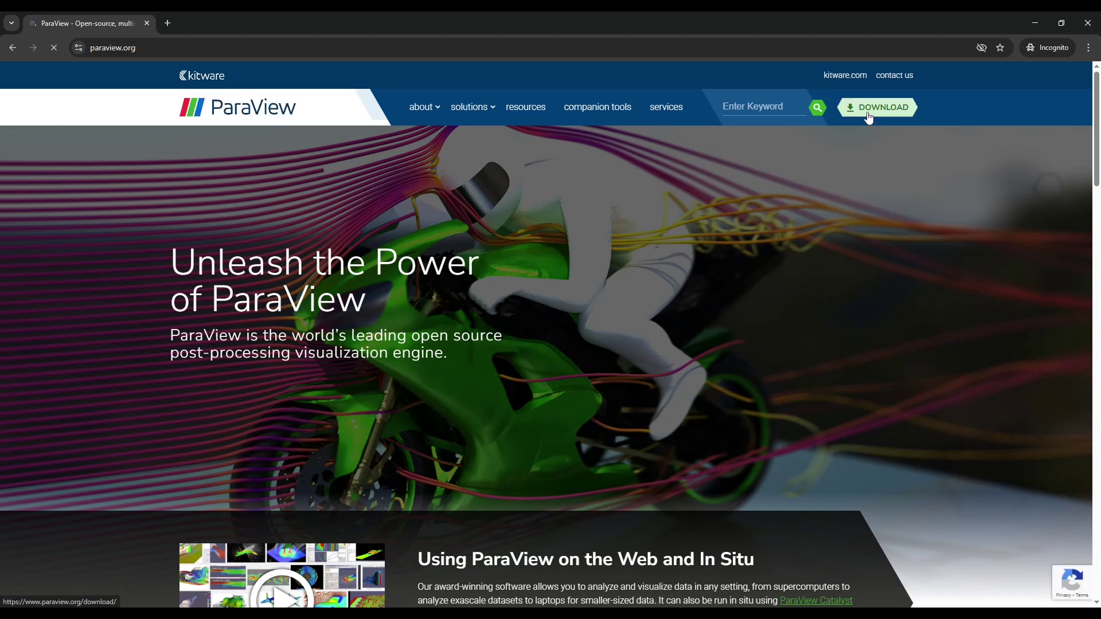
pyautogui.click(869, 114)
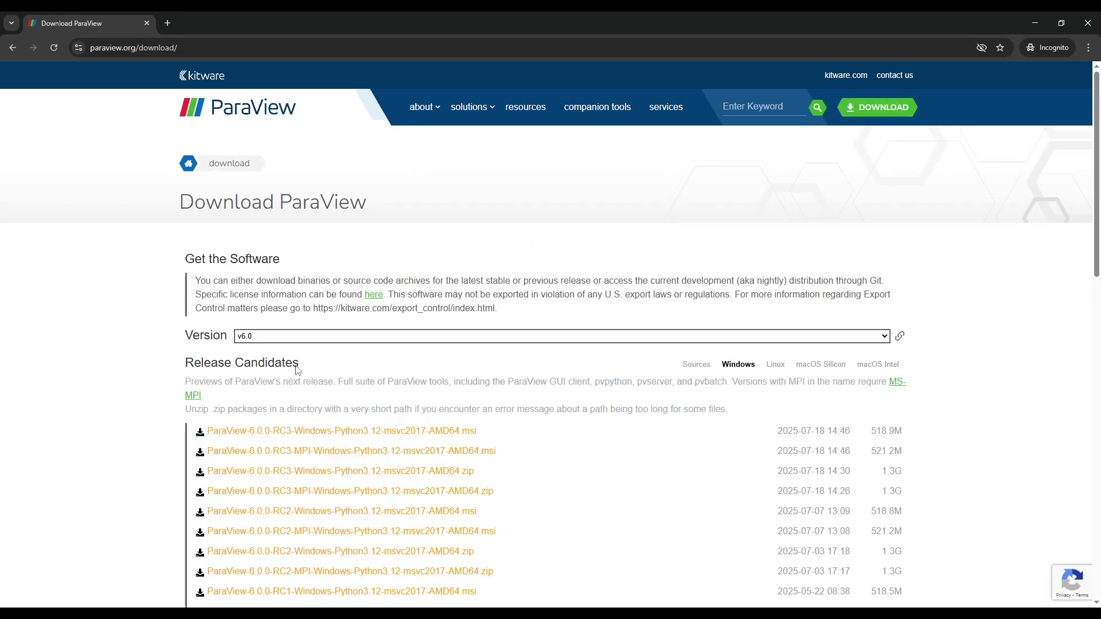
pyautogui.scroll(-1, 297, 370)
pyautogui.click(269, 279)
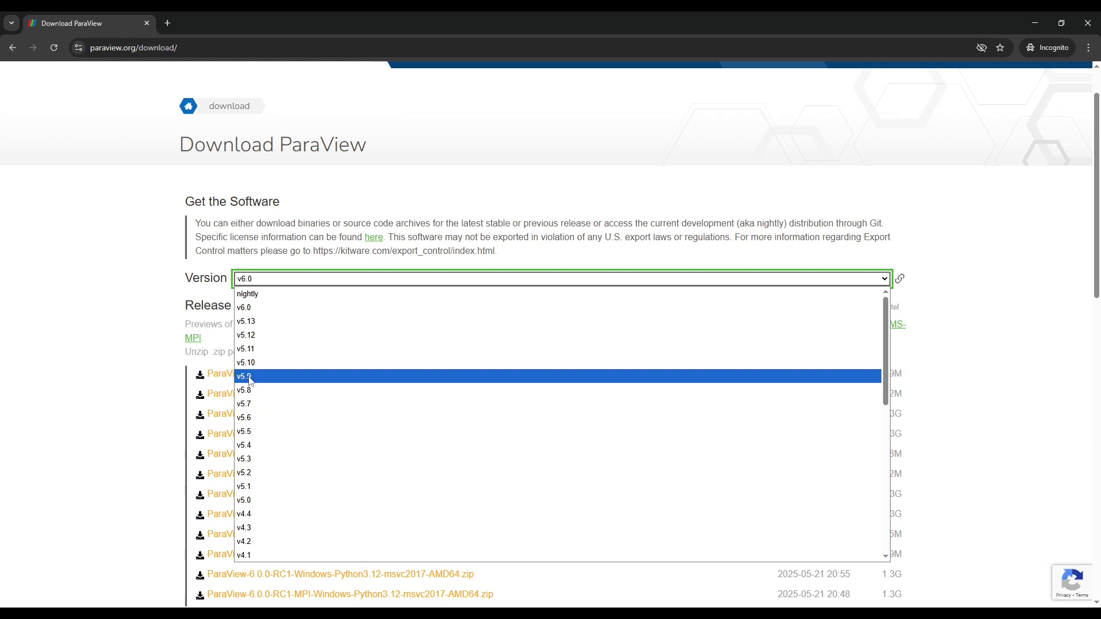
pyautogui.click(1001, 315)
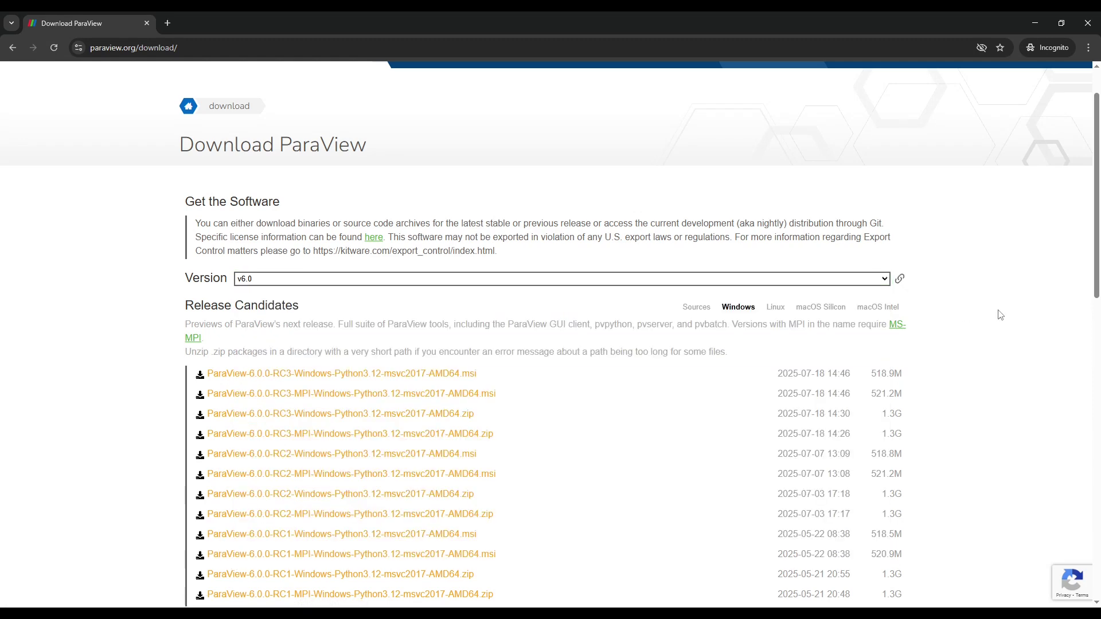
# Browse the Windows builds, then bring up the existing ParaView-5.13.1 folder under D:\Softwares
pyautogui.scroll(-1, 441, 329)
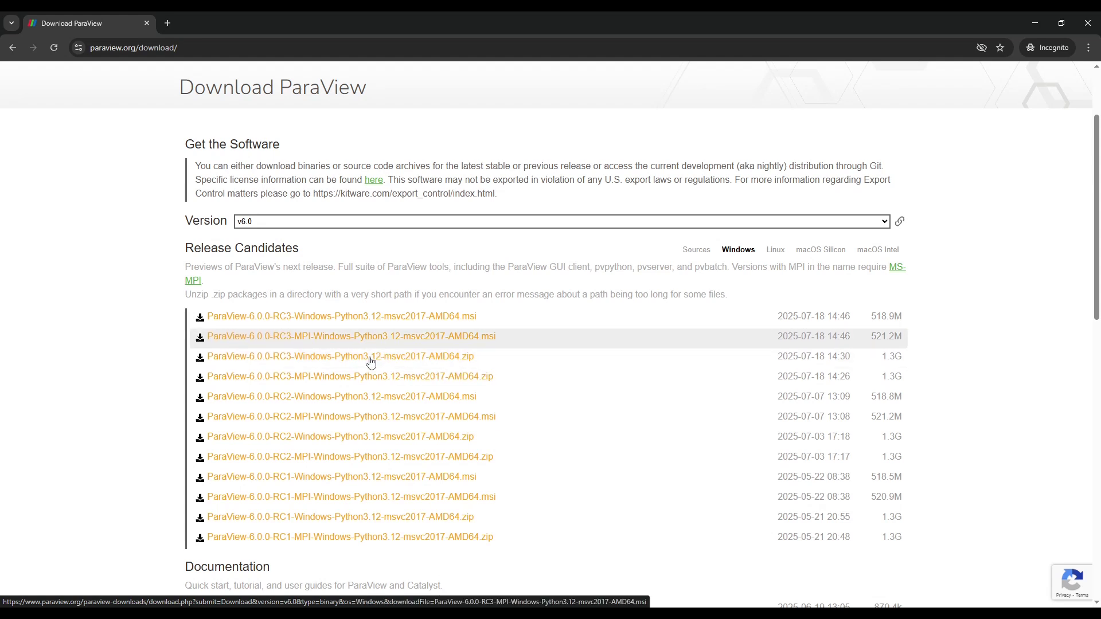
pyautogui.click(247, 613)
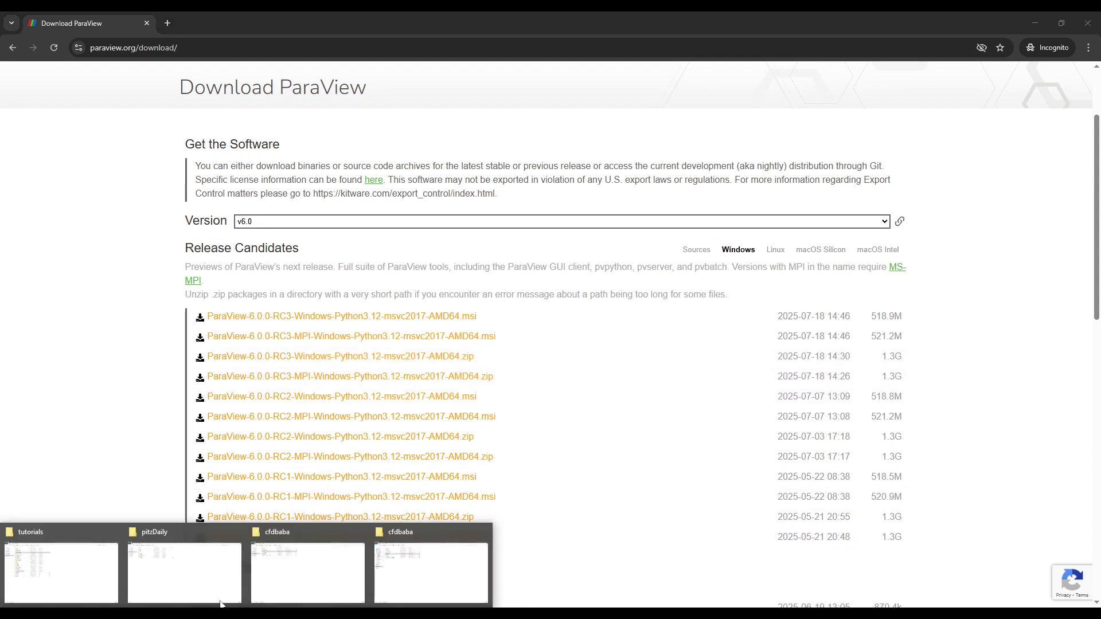
pyautogui.click(289, 570)
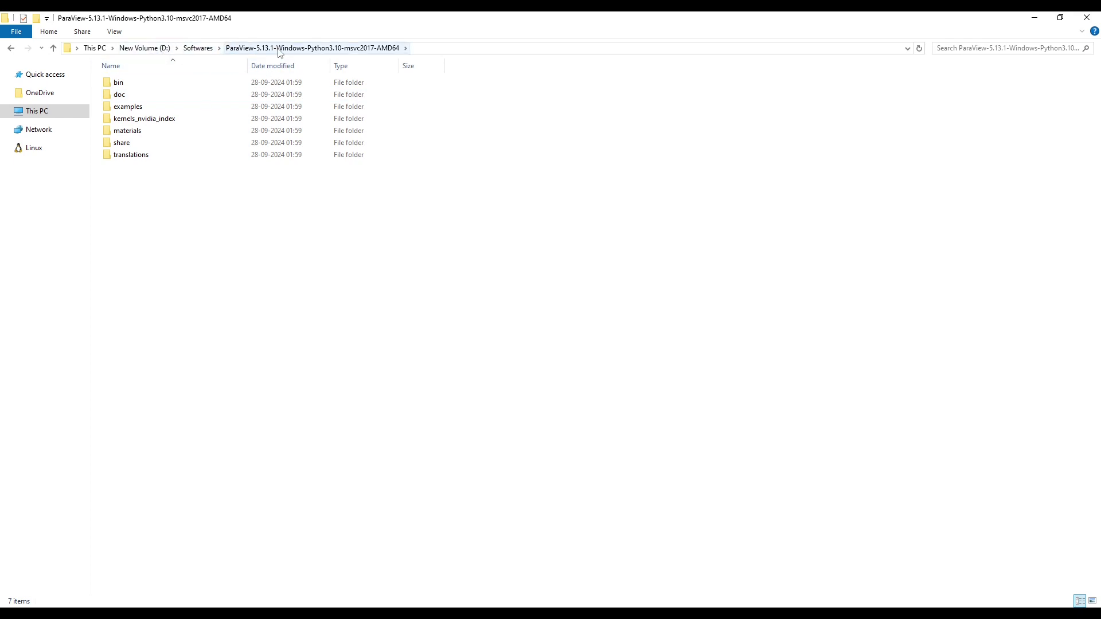
# Open the ParaView-5.13.1 bin folder and launch paraview.exe
pyautogui.moveTo(237, 229); pyautogui.dragTo(333, 71)
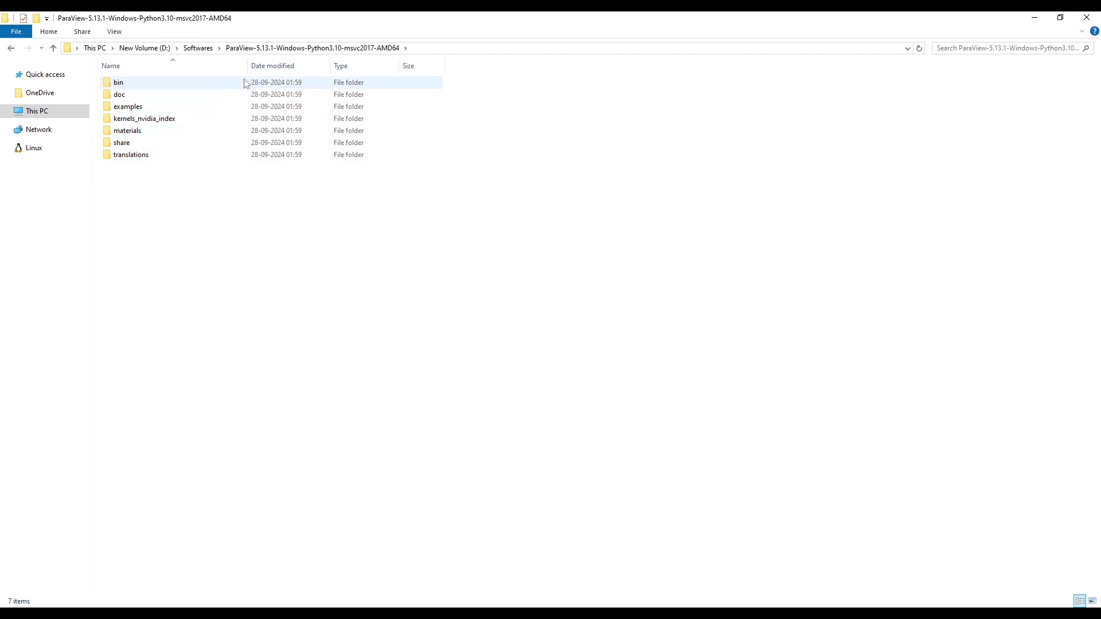
pyautogui.doubleClick(162, 88)
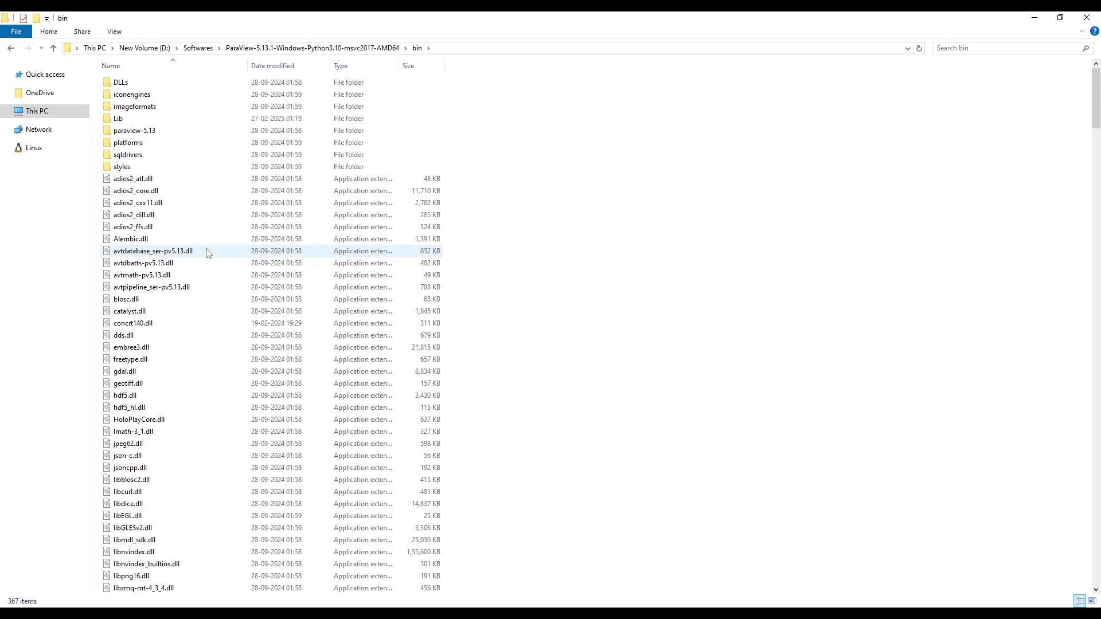
pyautogui.scroll(-3, 207, 251)
pyautogui.click(213, 253)
pyautogui.scroll(-20, 212, 254)
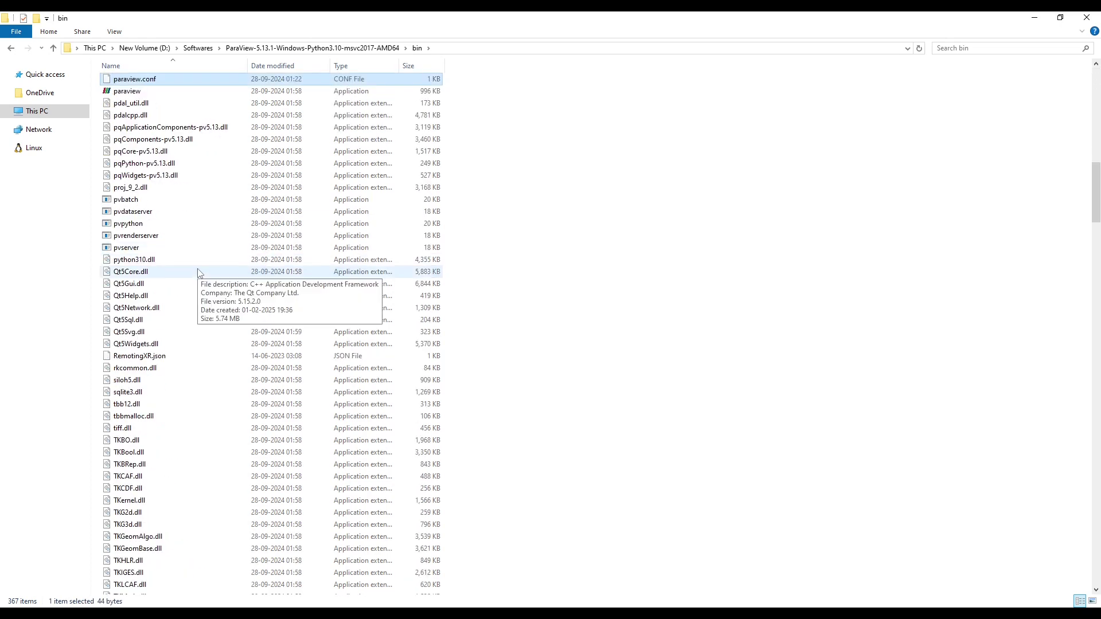
pyautogui.click(144, 92)
pyautogui.scroll(2, 145, 109)
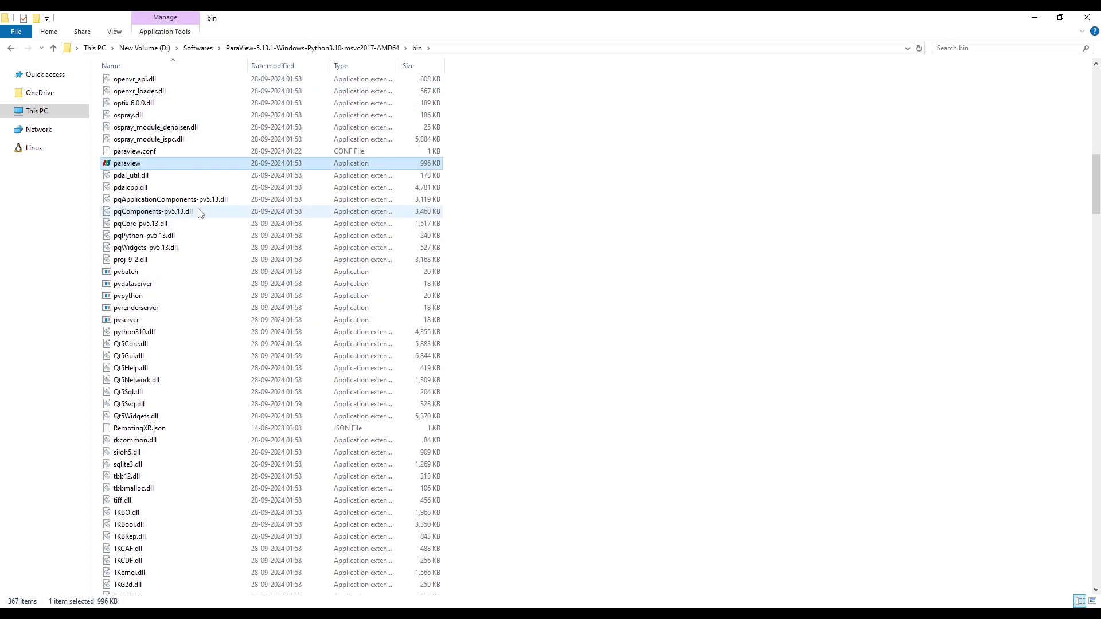
pyautogui.doubleClick(140, 164)
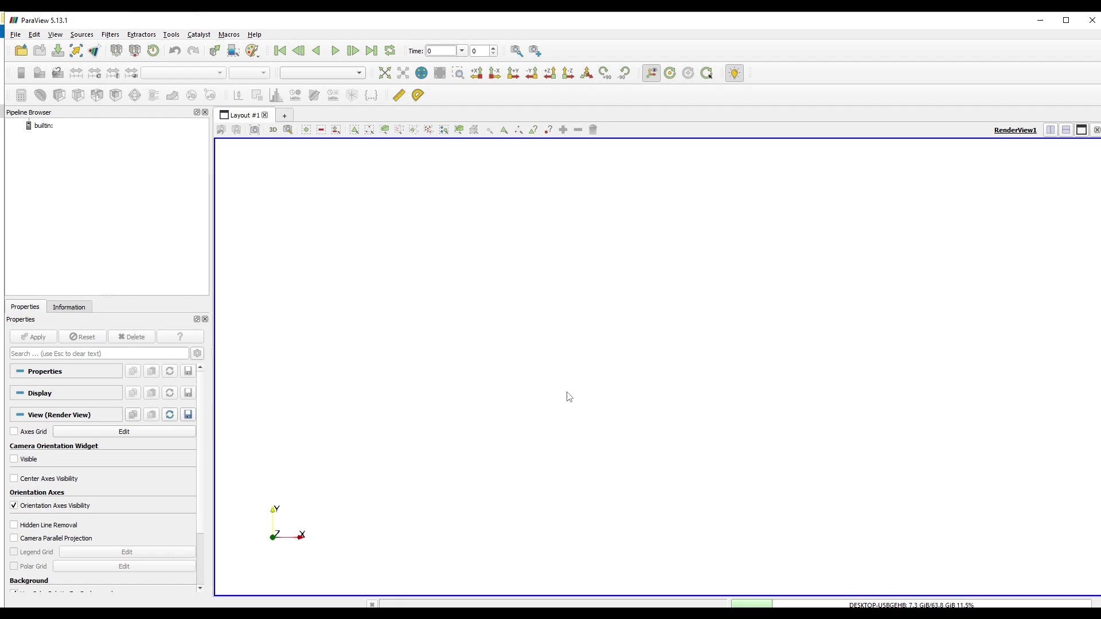
# Close the Welcome dialog and drag pitzDaily's case.foam from Explorer into ParaView
pyautogui.click(743, 158)
pyautogui.click(212, 608)
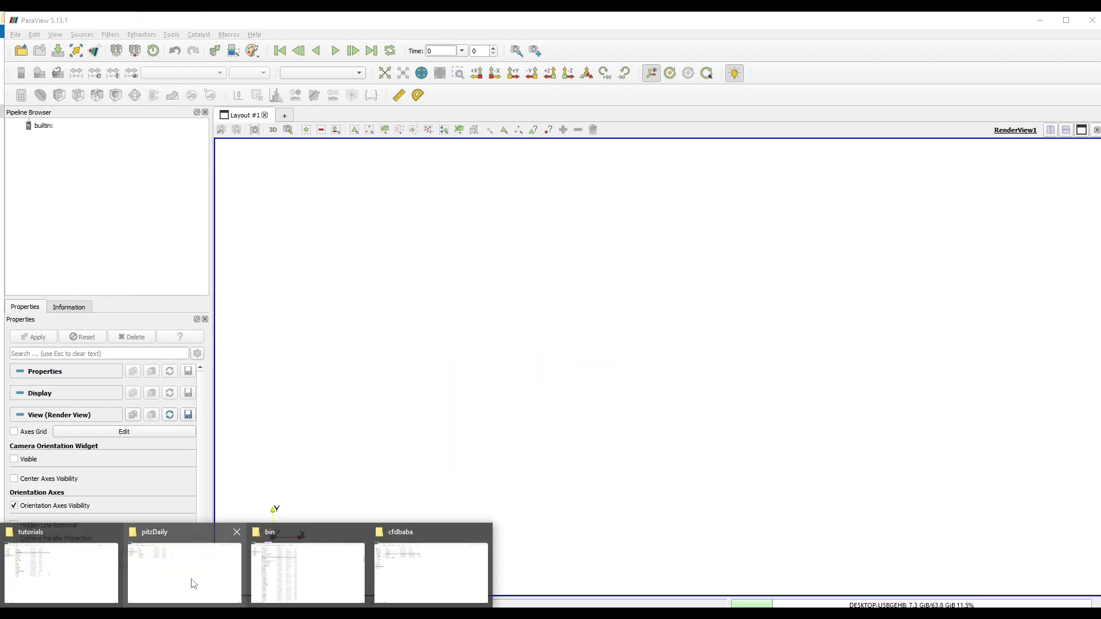
pyautogui.click(193, 584)
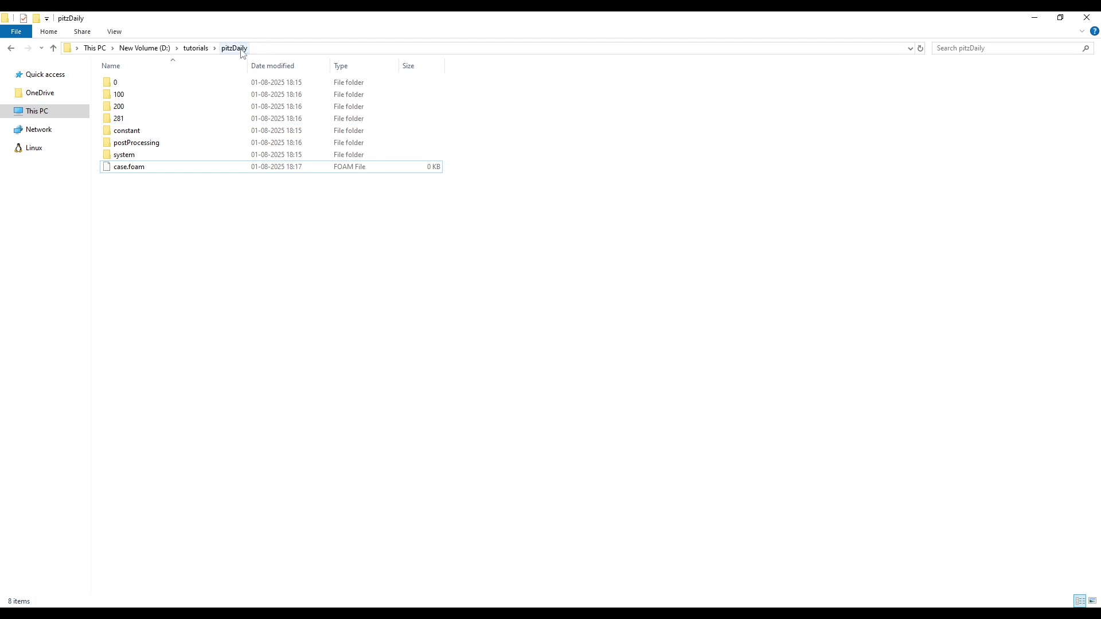
pyautogui.click(126, 167)
pyautogui.click(182, 262)
pyautogui.click(138, 167)
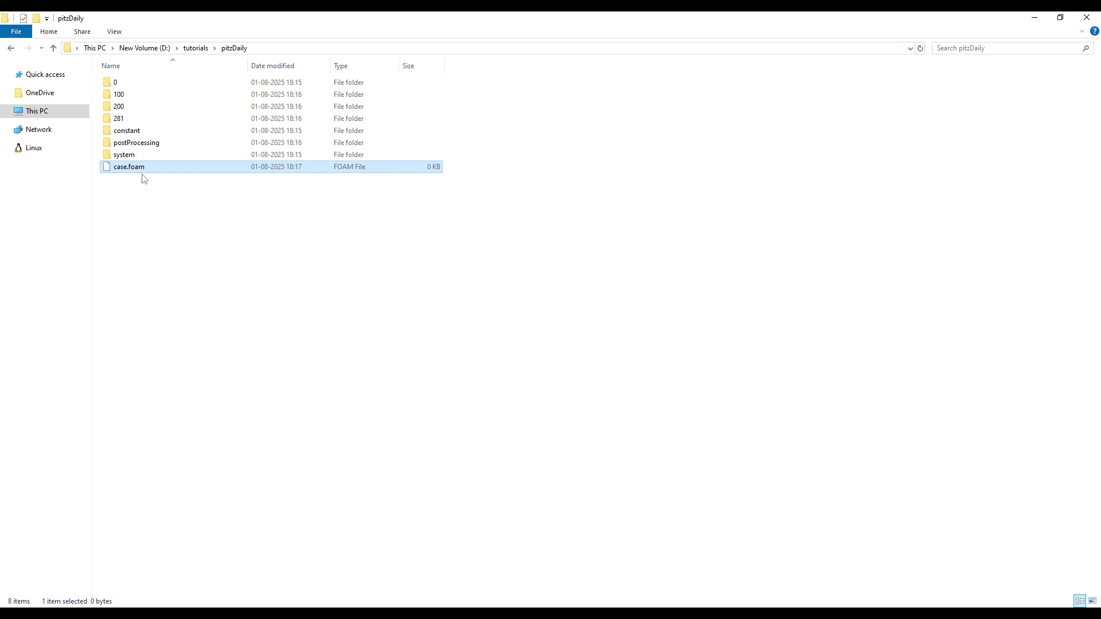
pyautogui.moveTo(133, 174); pyautogui.dragTo(99, 211)
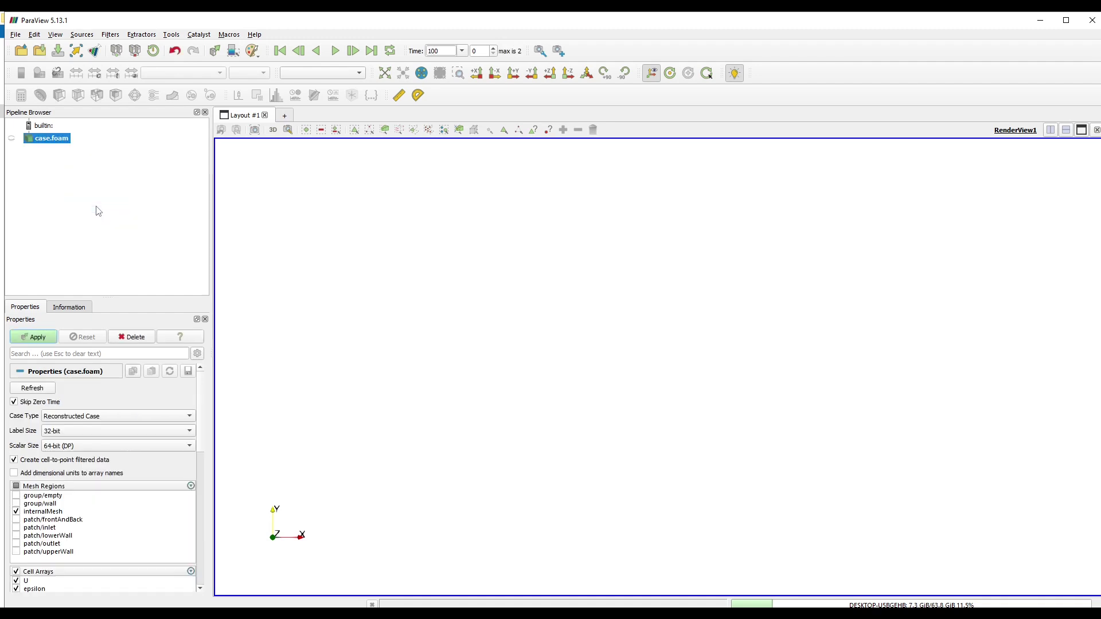
pyautogui.click(35, 337)
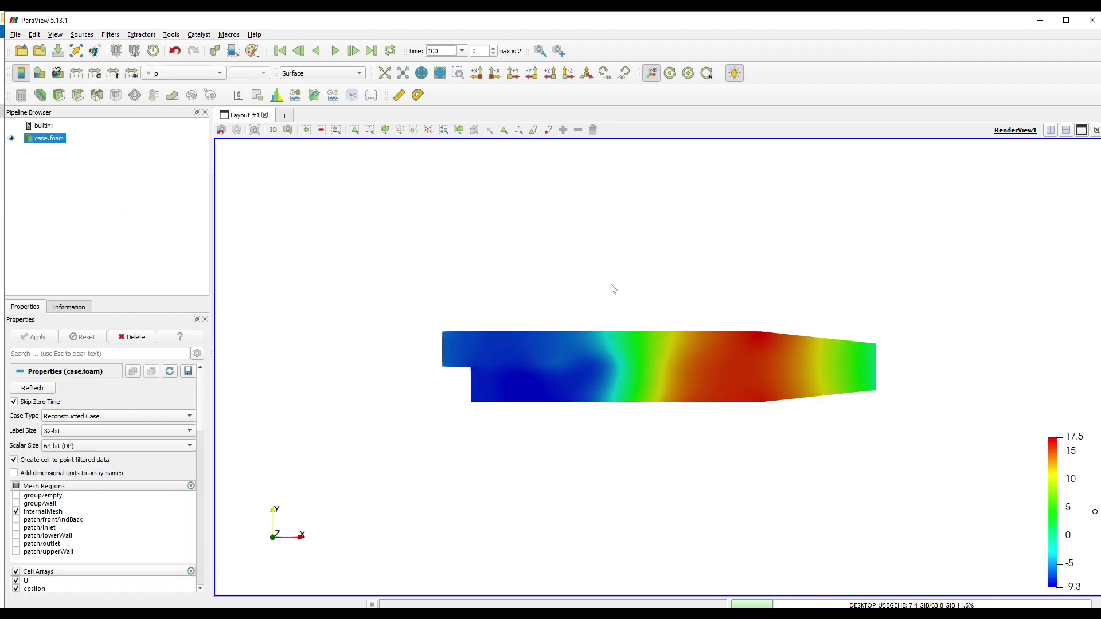
pyautogui.moveTo(612, 289); pyautogui.dragTo(644, 304)
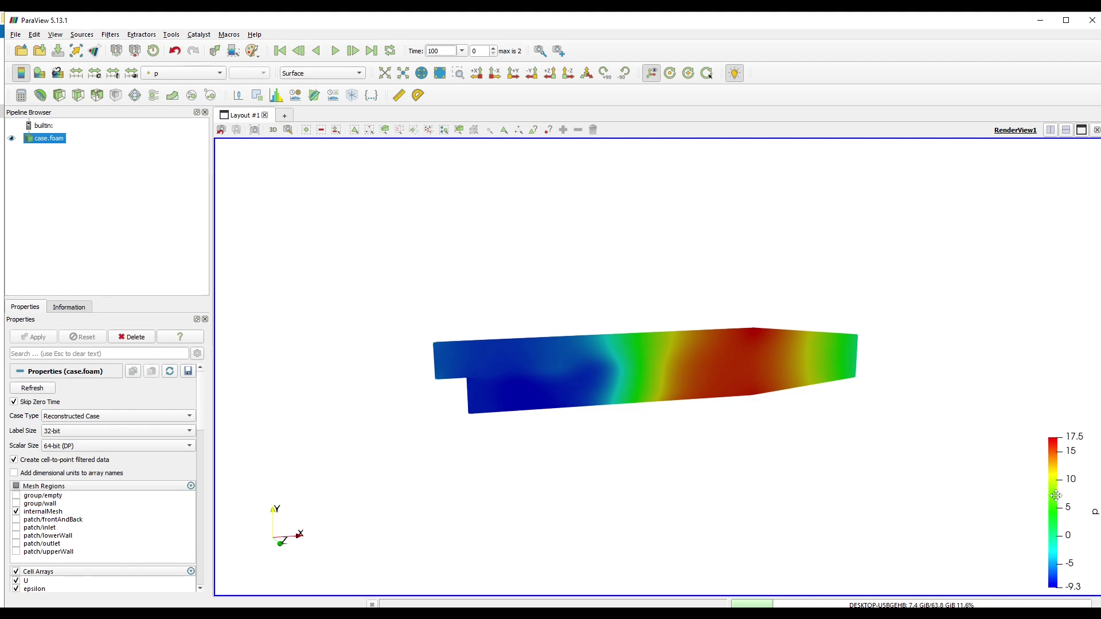
pyautogui.moveTo(1057, 495); pyautogui.dragTo(969, 373)
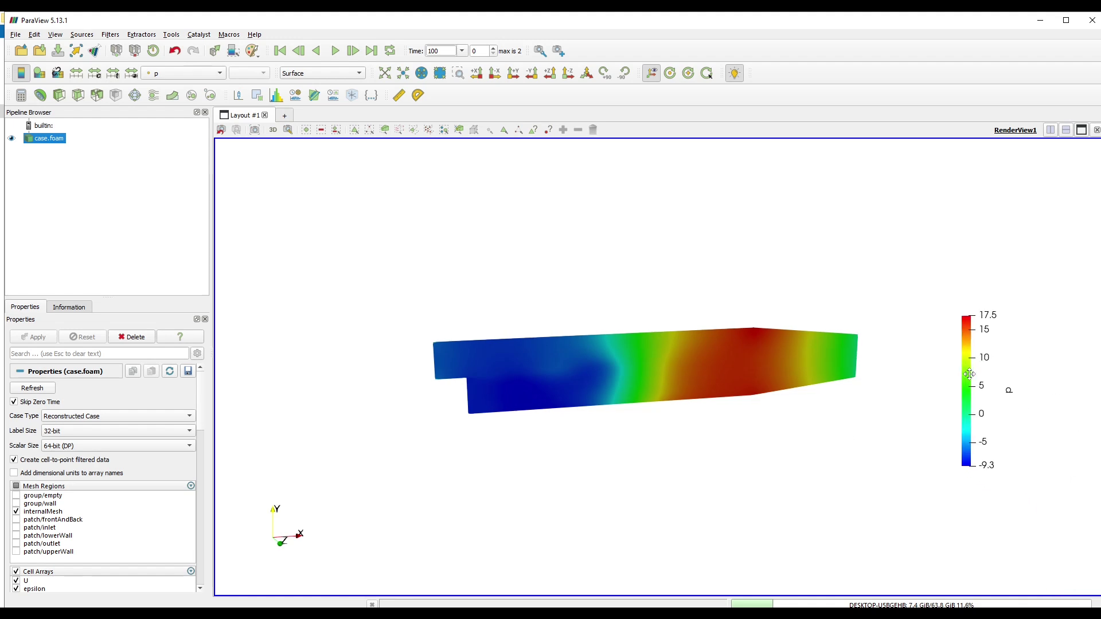
pyautogui.click(189, 73)
pyautogui.click(176, 31)
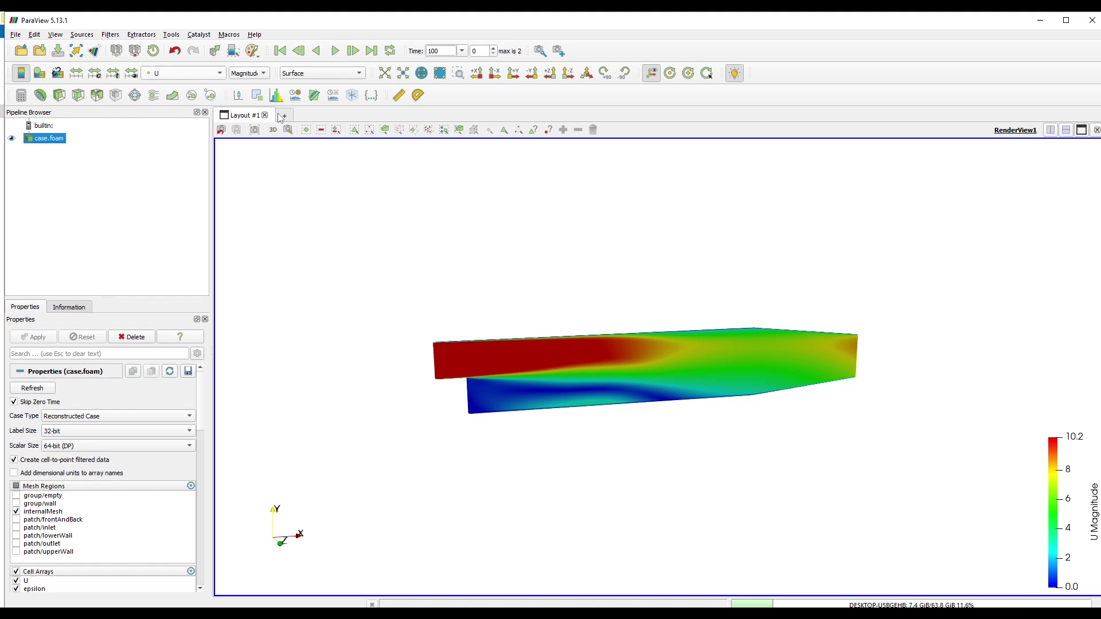
pyautogui.scroll(5, 625, 363)
pyautogui.scroll(-1, 625, 363)
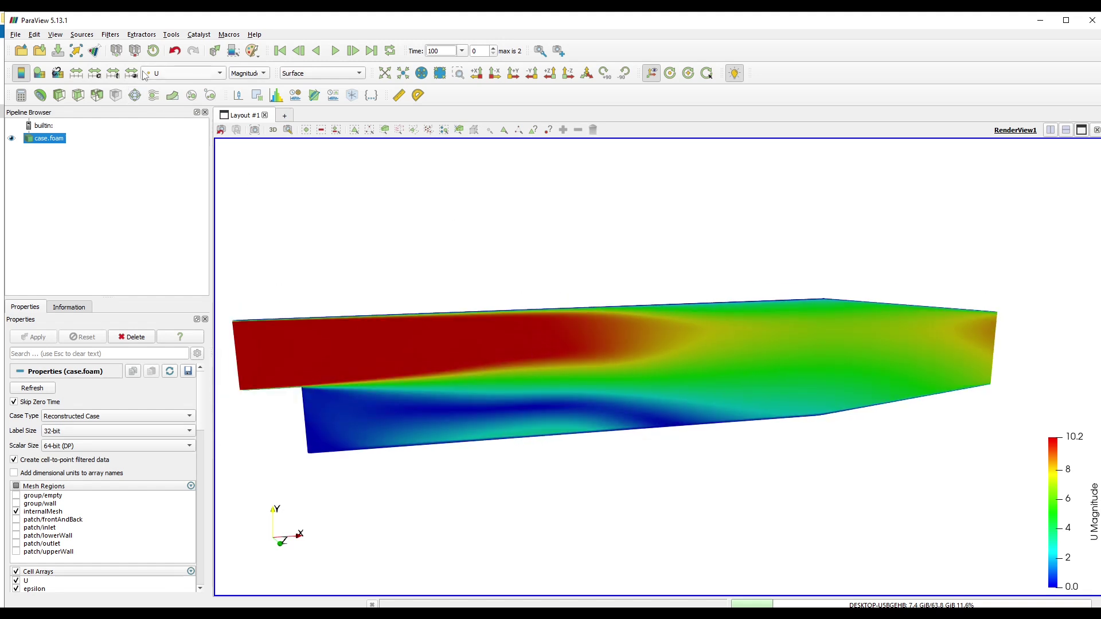
pyautogui.click(371, 51)
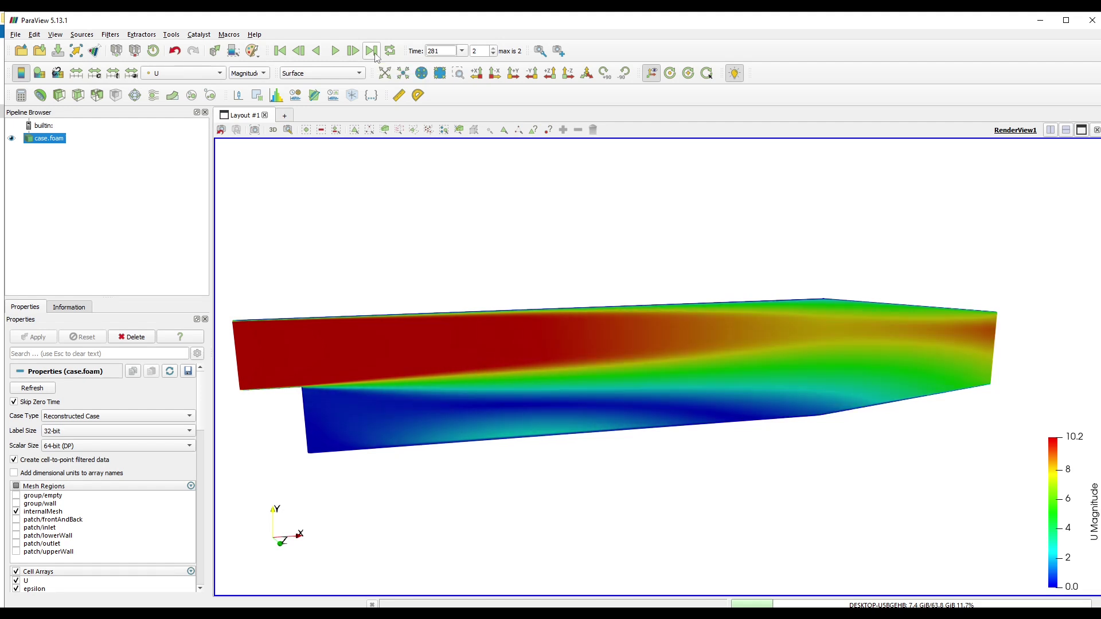
pyautogui.scroll(-3, 722, 434)
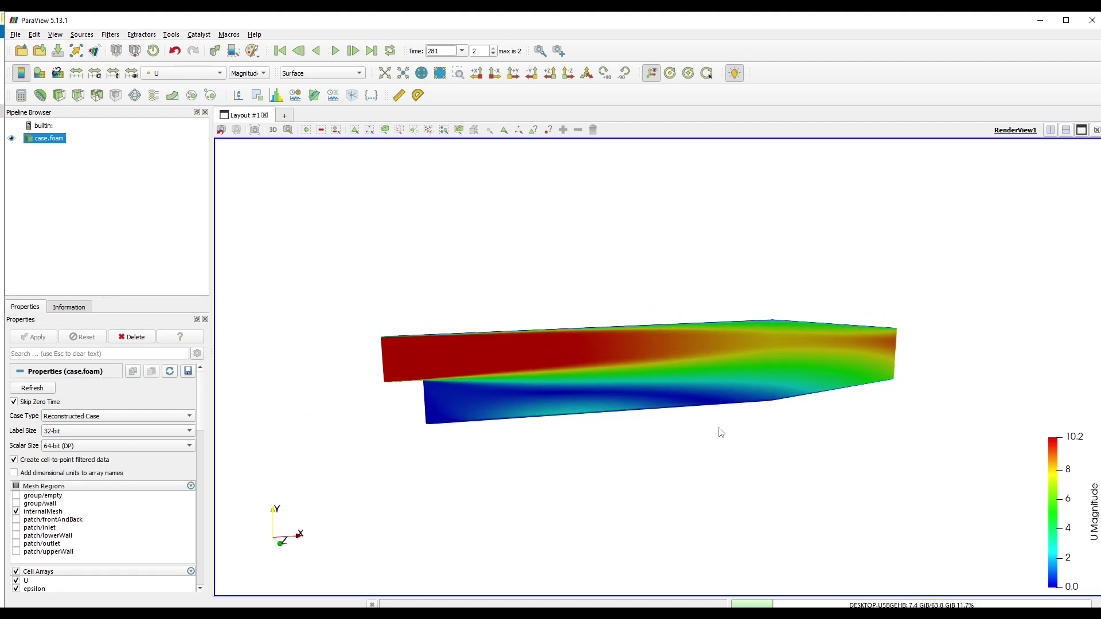
pyautogui.moveTo(644, 509); pyautogui.dragTo(628, 492)
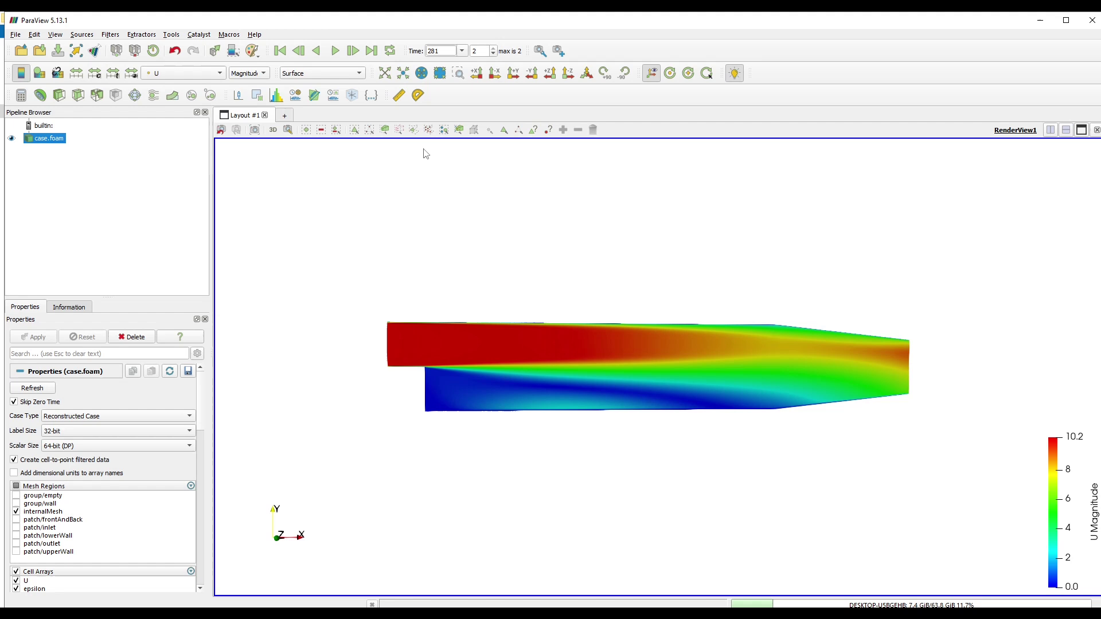
pyautogui.click(461, 51)
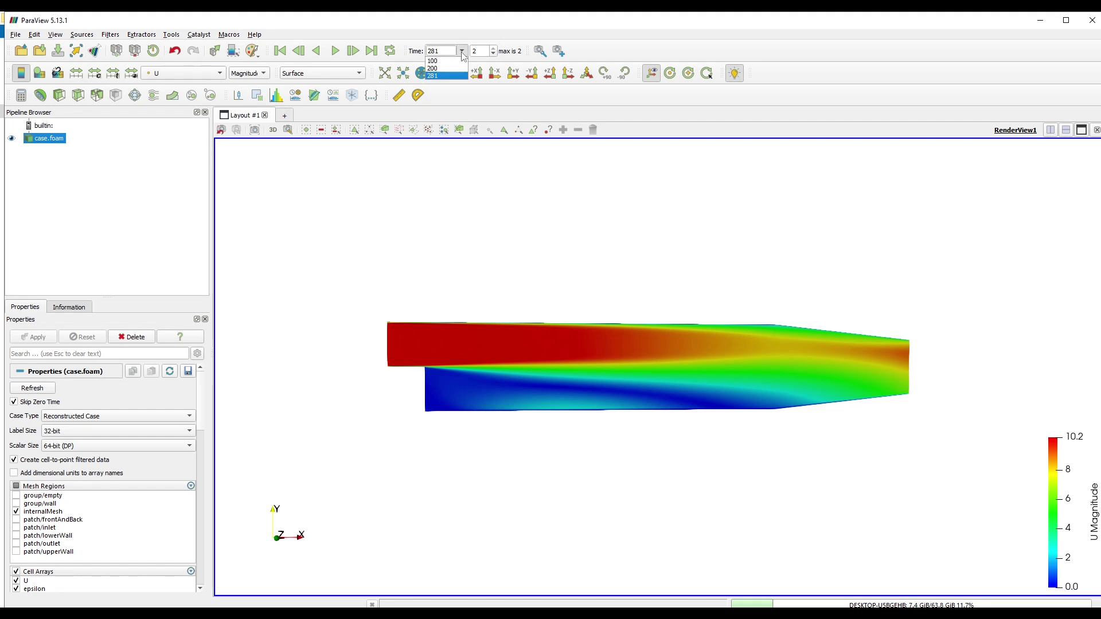
pyautogui.click(437, 76)
pyautogui.moveTo(615, 308); pyautogui.dragTo(643, 325)
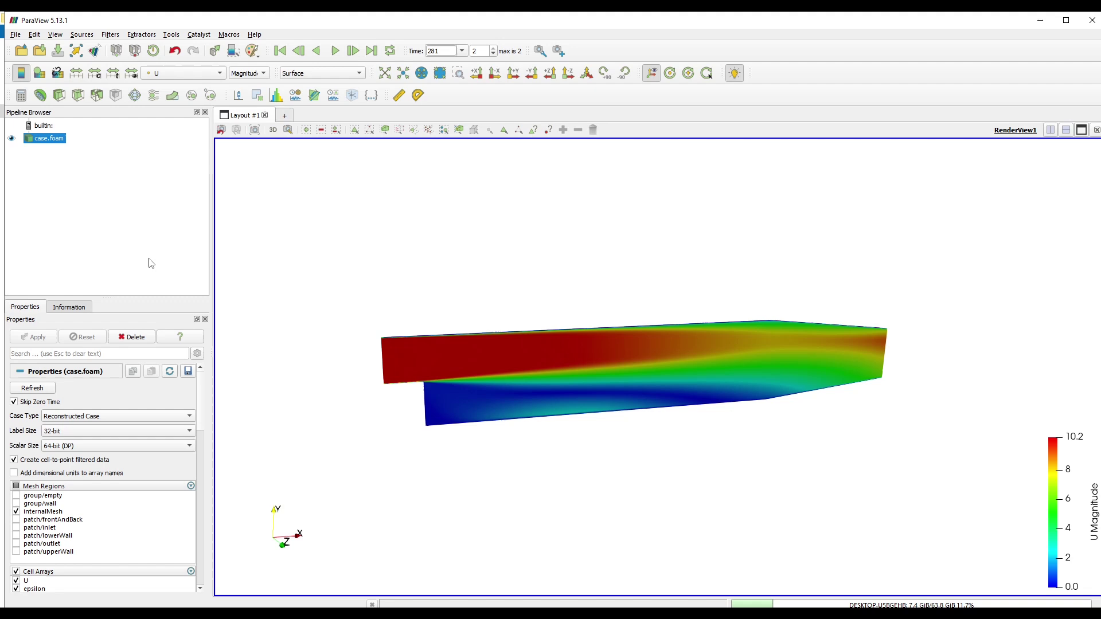
# Add a Glyph filter to case.foam with Scale Array set to No scale array, and apply
pyautogui.click(134, 95)
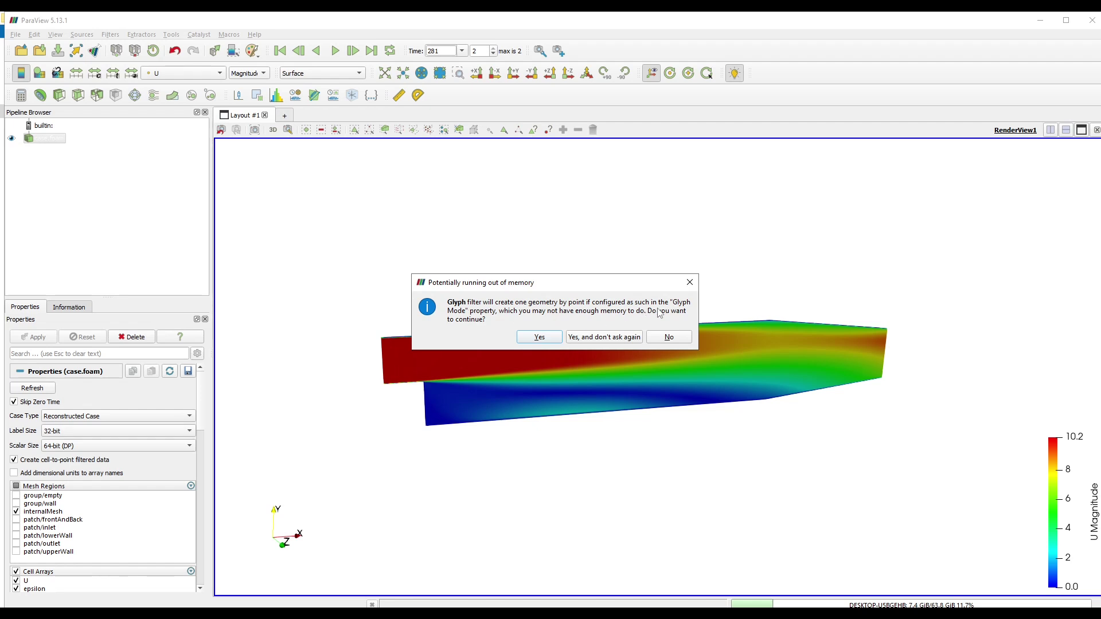
pyautogui.click(540, 337)
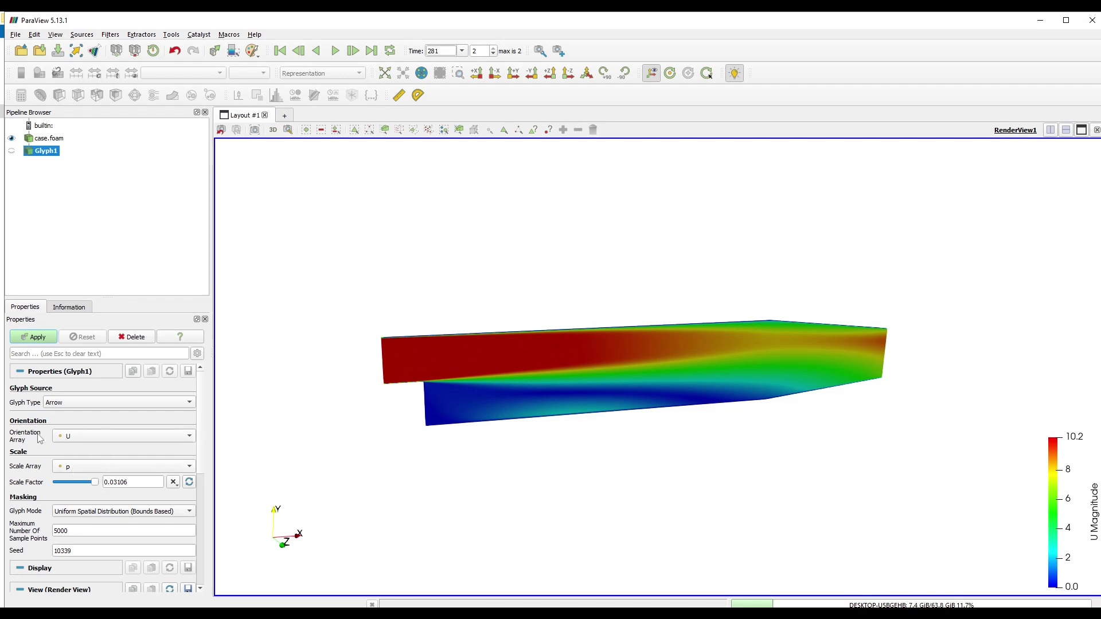
pyautogui.click(83, 461)
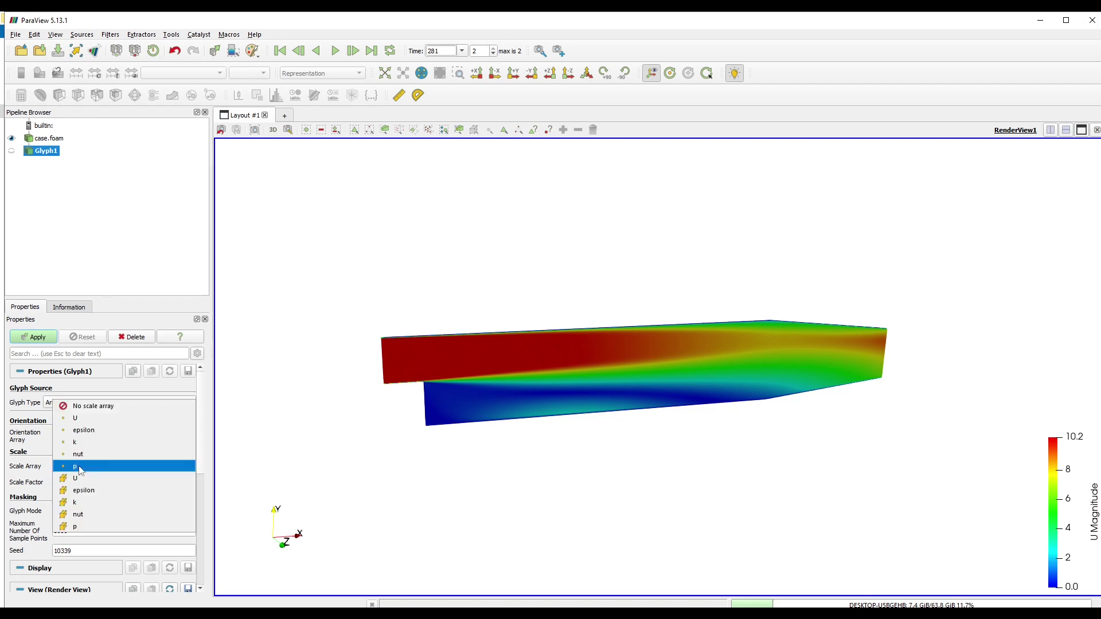
pyautogui.click(73, 408)
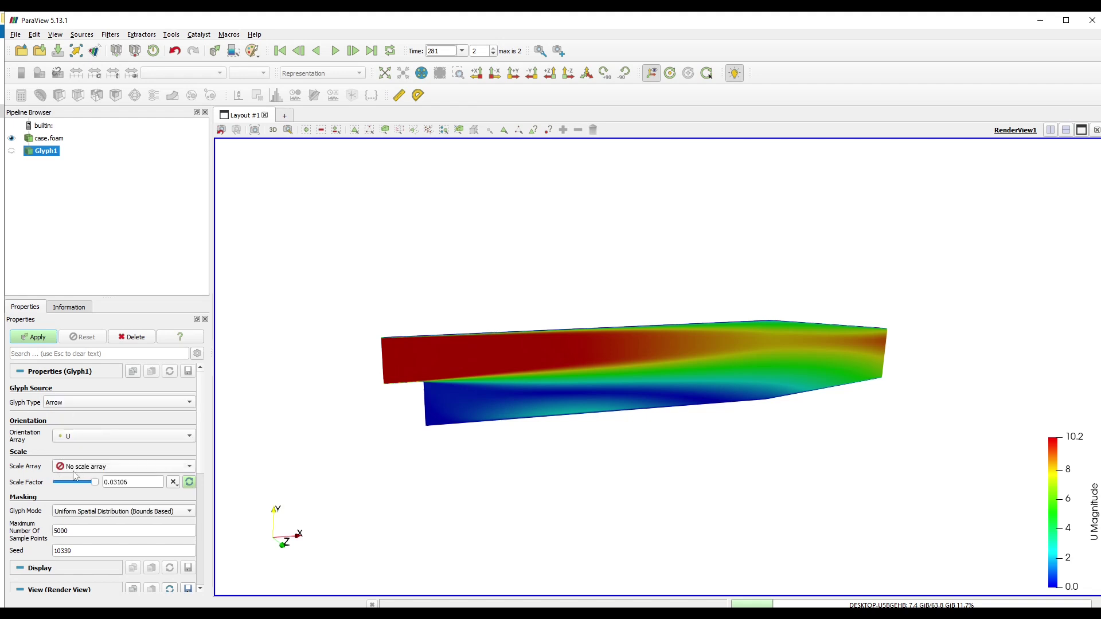
pyautogui.click(189, 485)
pyautogui.click(28, 337)
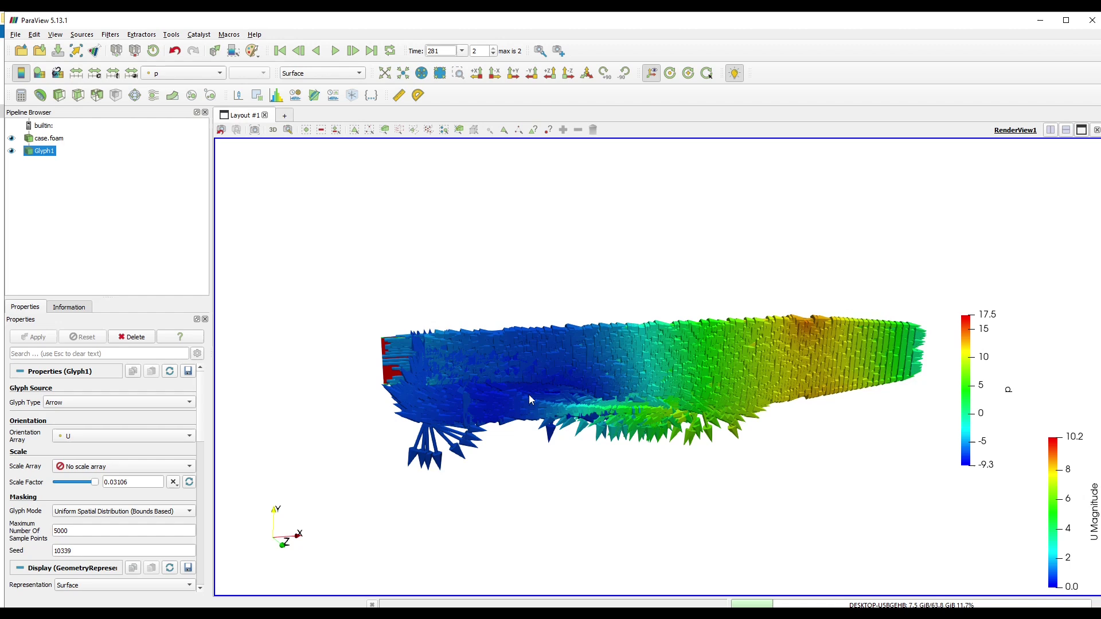
# Halve the glyph scale factor twice to 0.007765 and apply it
pyautogui.click(173, 482)
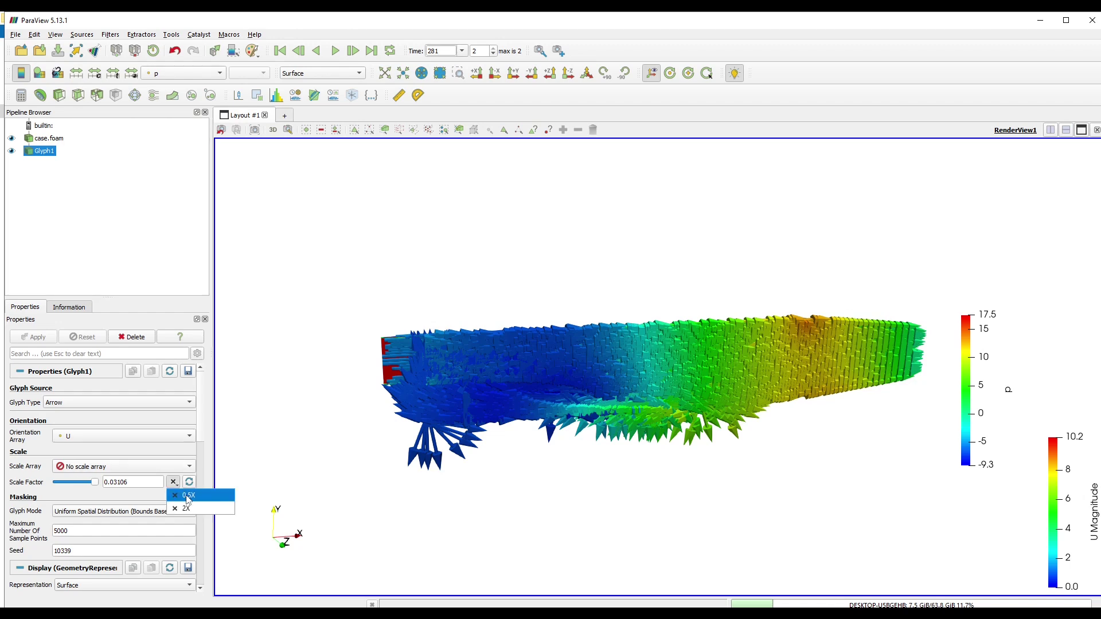
pyautogui.click(187, 500)
pyautogui.click(174, 483)
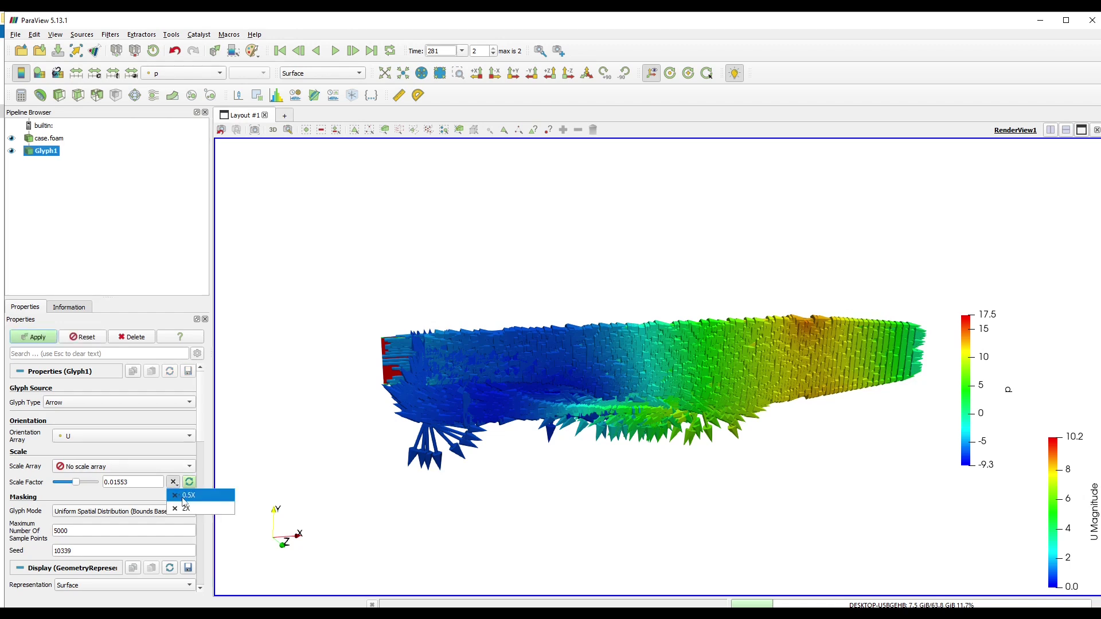
pyautogui.click(185, 496)
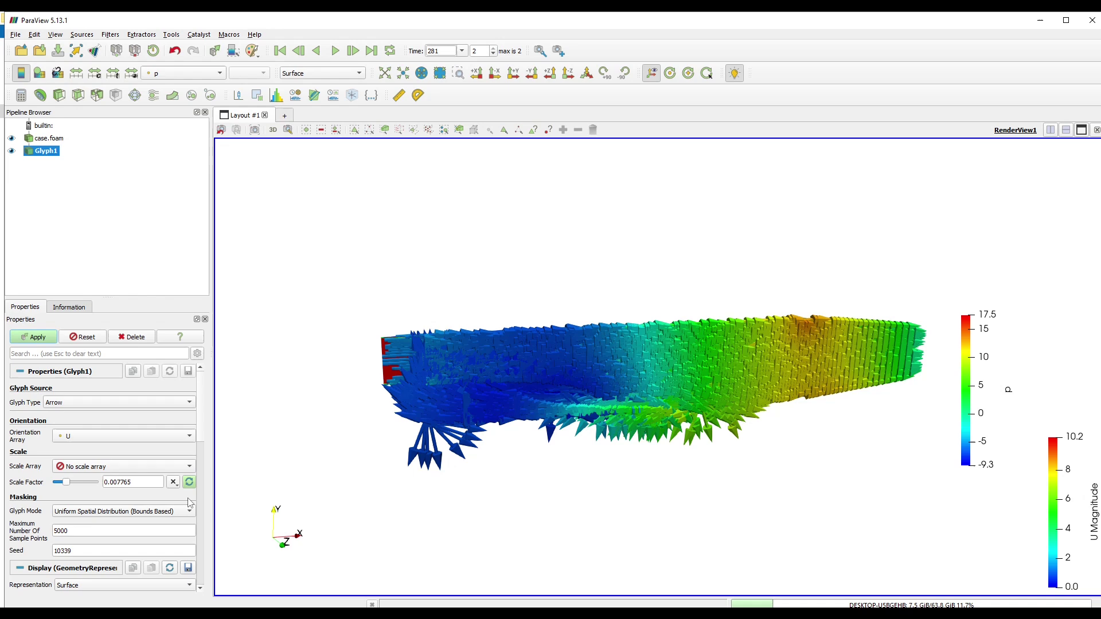
pyautogui.click(35, 338)
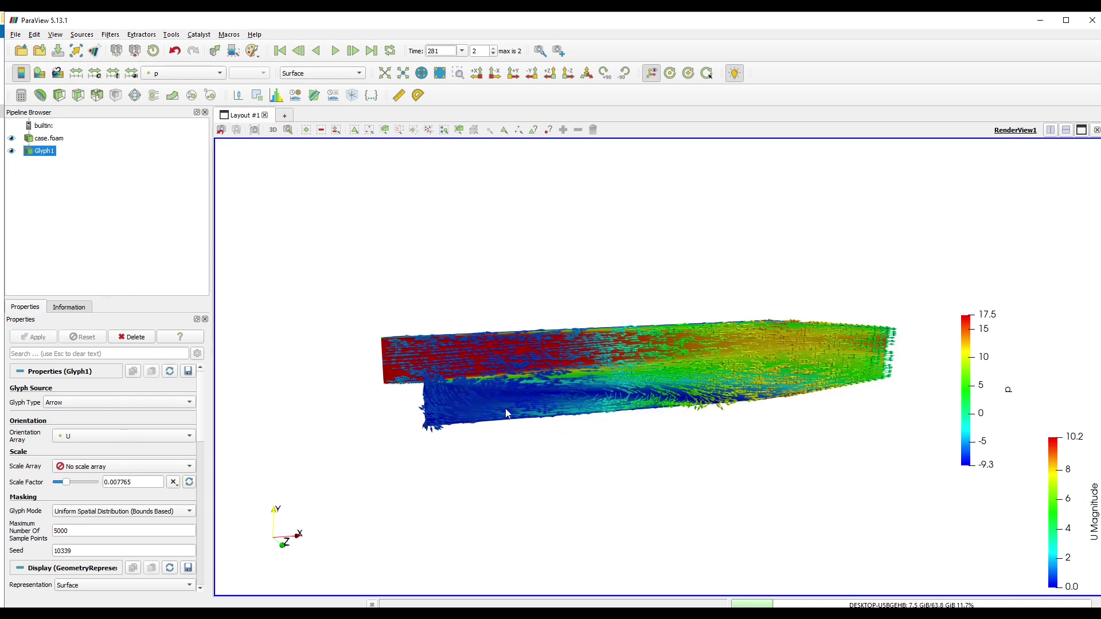
# Hide the case.foam surface so only the glyph arrows remain visible
pyautogui.moveTo(505, 408); pyautogui.dragTo(502, 400)
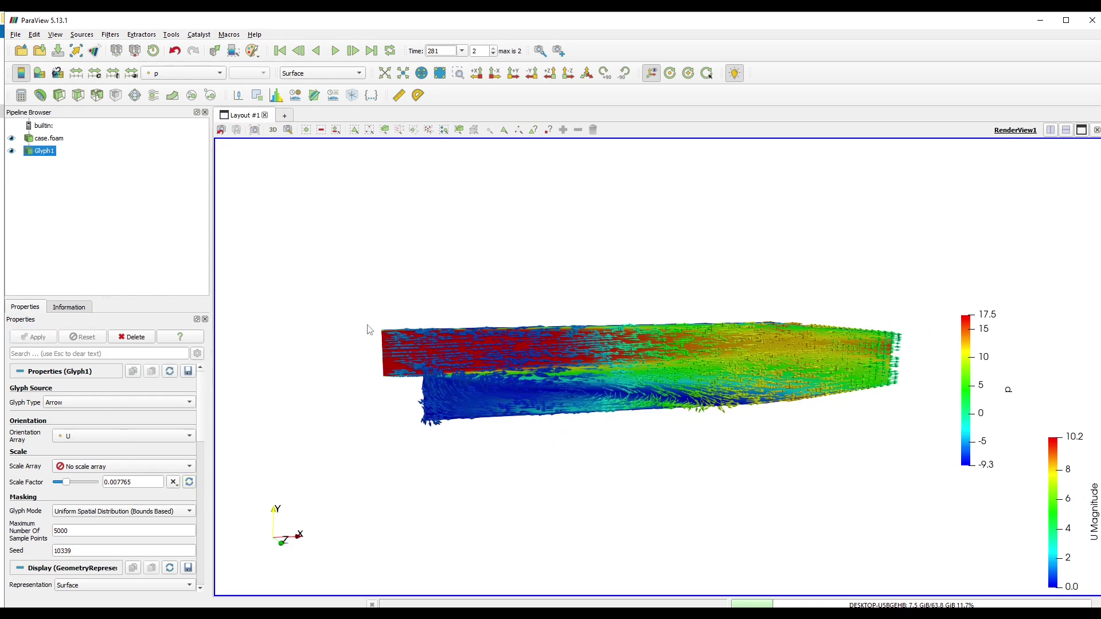
pyautogui.click(11, 138)
pyautogui.scroll(3, 576, 347)
pyautogui.scroll(3, 476, 395)
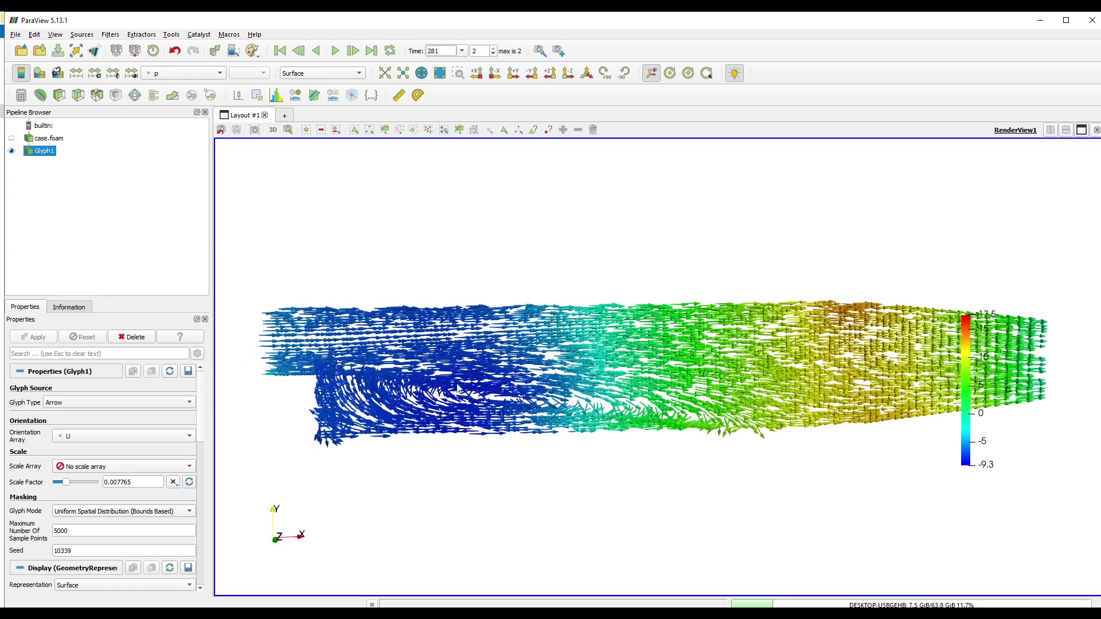
# Colour the glyph arrows by velocity U
pyautogui.moveTo(459, 390); pyautogui.dragTo(494, 387)
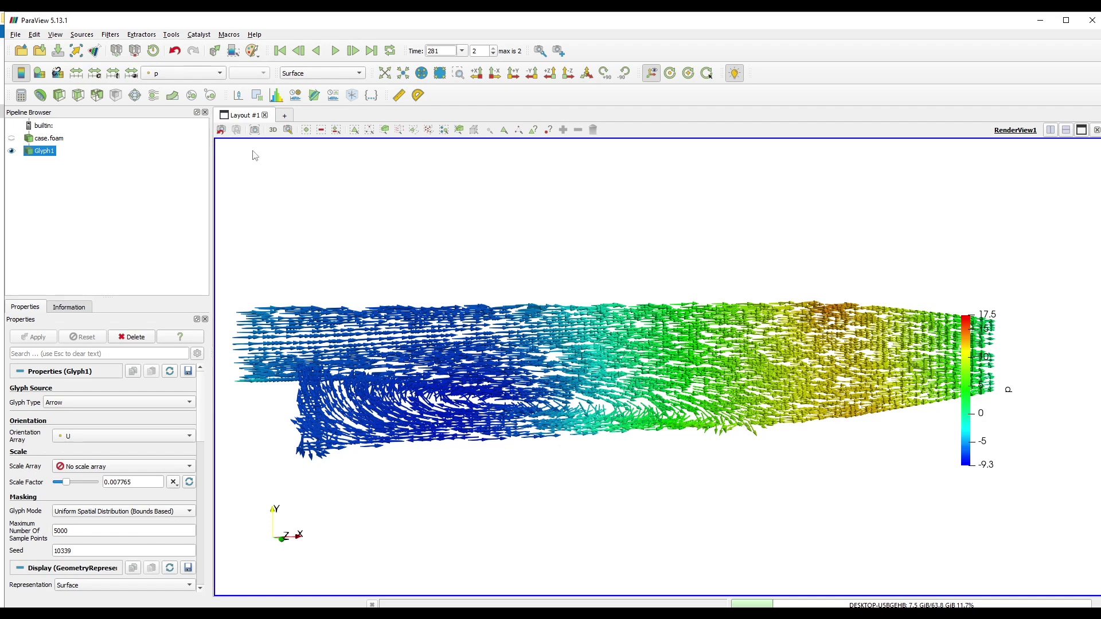
pyautogui.click(185, 73)
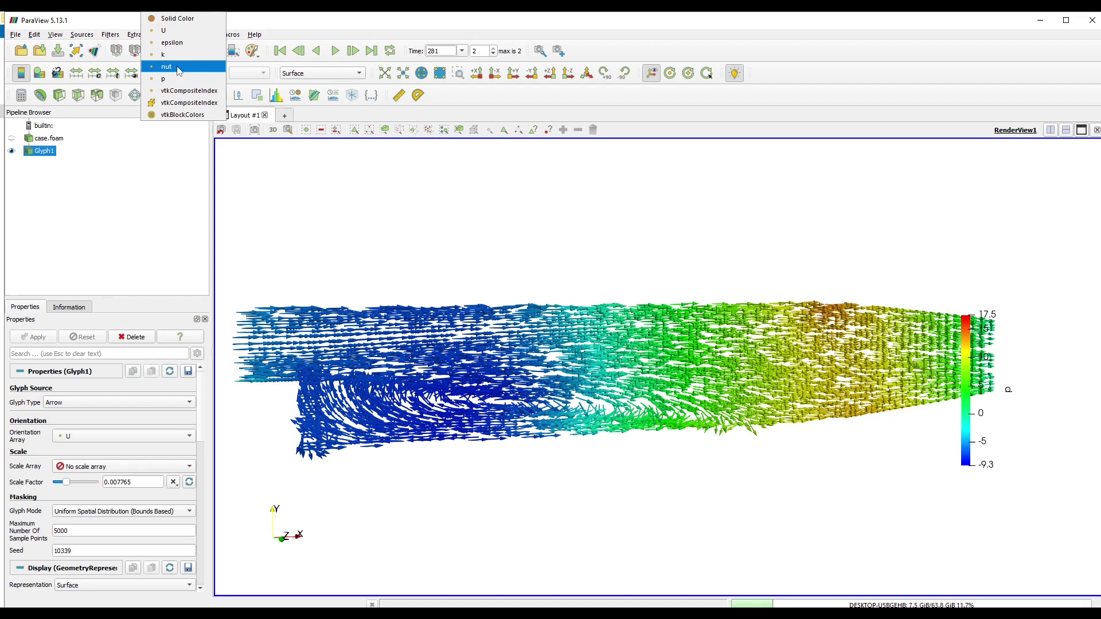
pyautogui.click(172, 41)
# Move the U Magnitude legend to the upper right and rotate the view slightly
pyautogui.moveTo(630, 372); pyautogui.dragTo(629, 396)
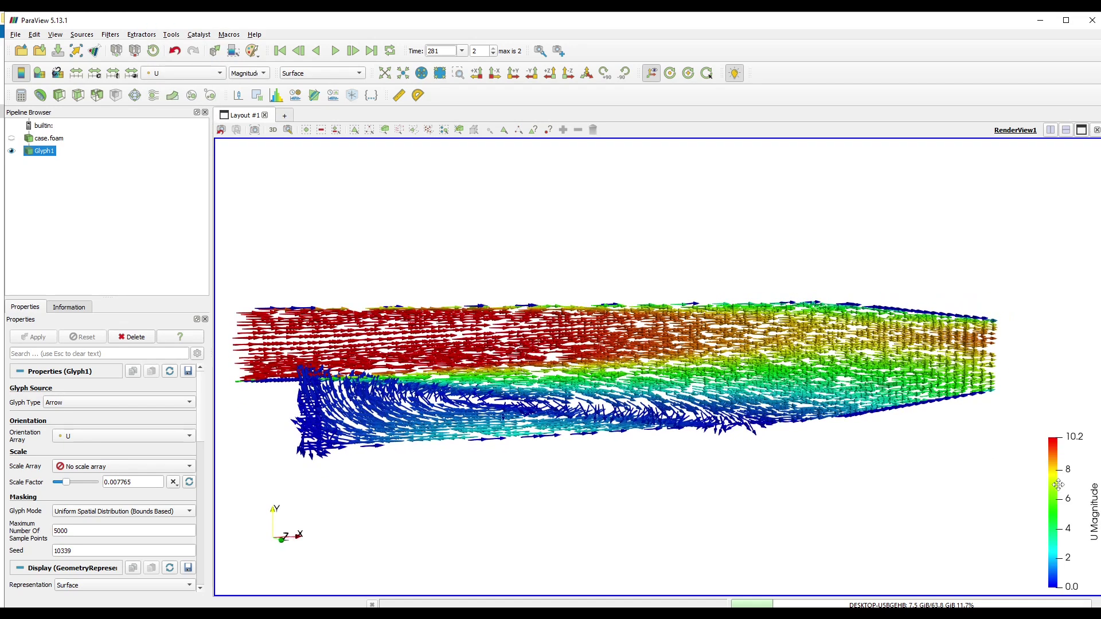
pyautogui.moveTo(1059, 482); pyautogui.dragTo(1055, 311)
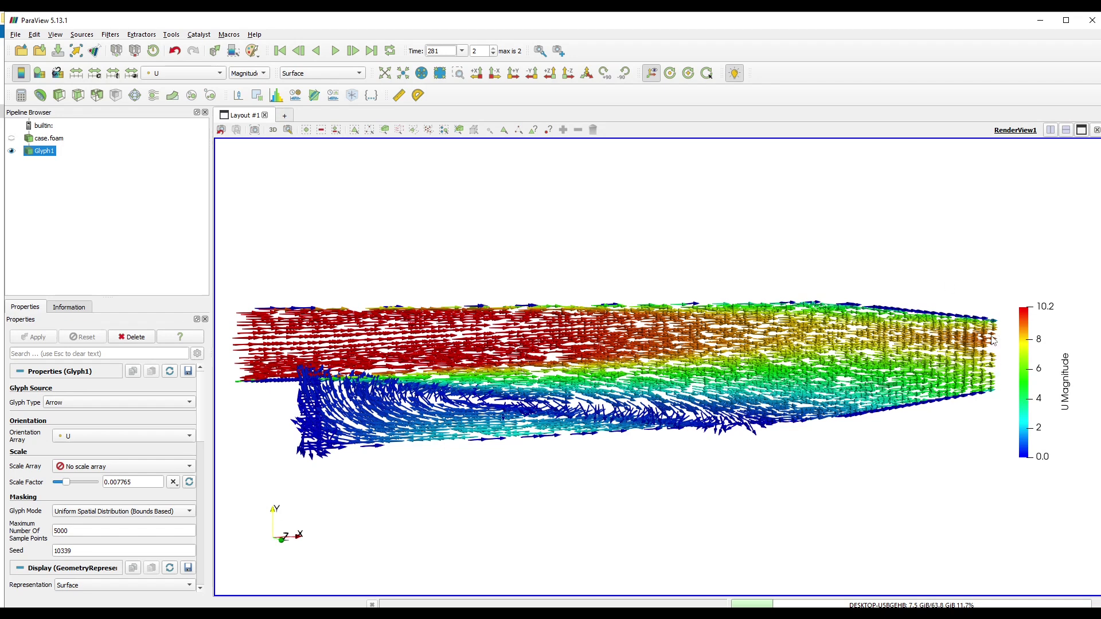
pyautogui.moveTo(505, 231); pyautogui.dragTo(543, 236)
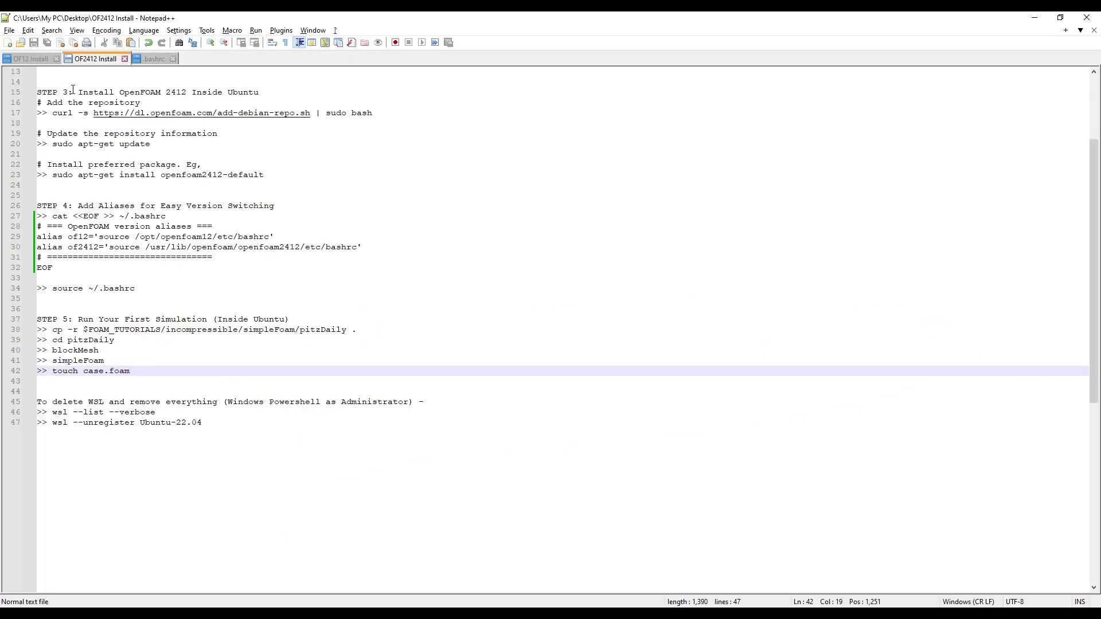
pyautogui.click(35, 59)
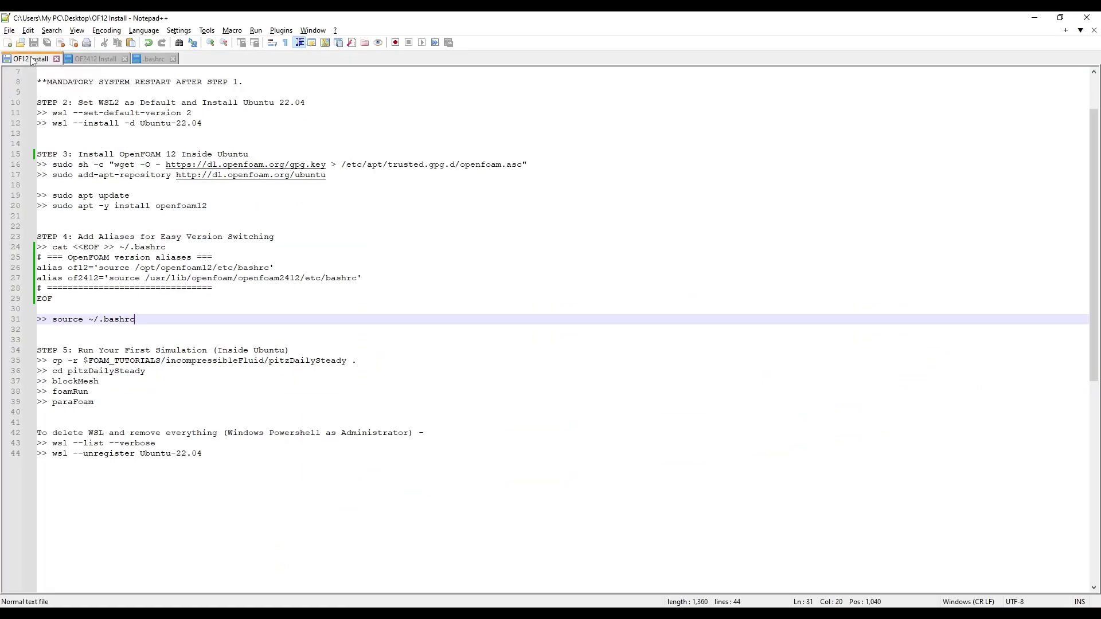
pyautogui.scroll(2, 137, 103)
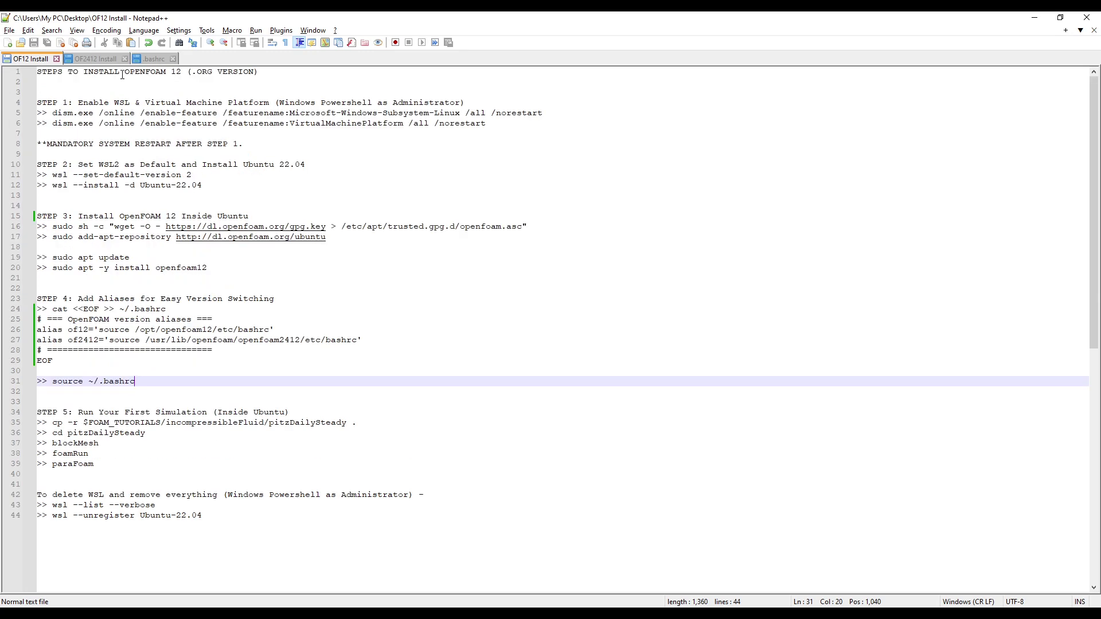
pyautogui.click(95, 59)
pyautogui.scroll(4, 150, 126)
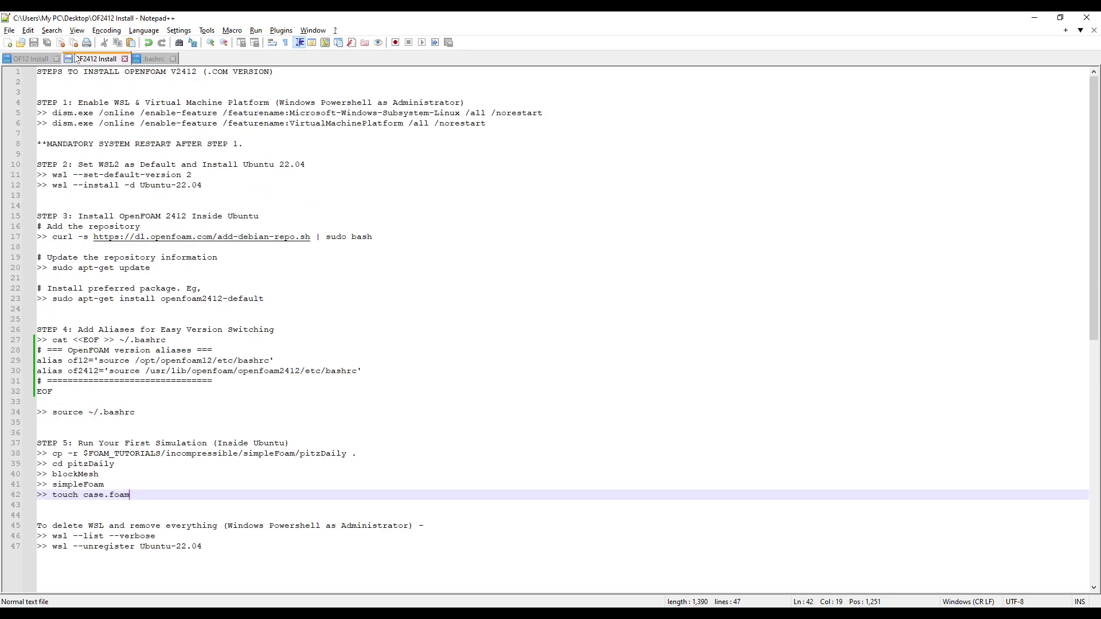
pyautogui.moveTo(88, 70); pyautogui.dragTo(283, 70)
pyautogui.click(278, 254)
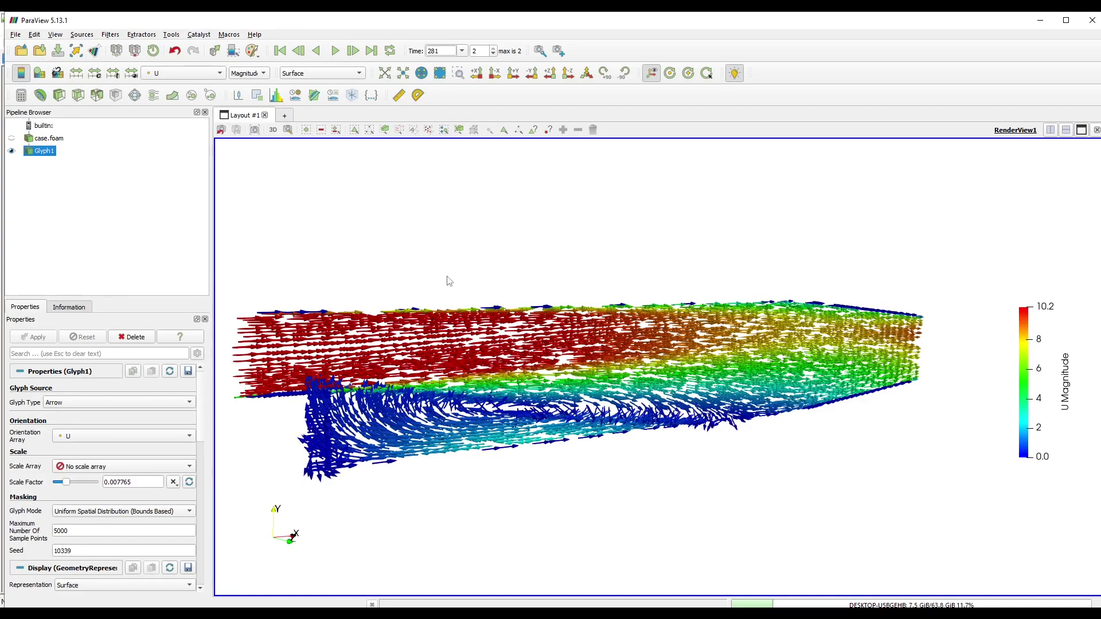
pyautogui.moveTo(449, 281)
pyautogui.mouseDown()
pyautogui.moveTo(474, 277)
pyautogui.moveTo(457, 283)
pyautogui.mouseUp()
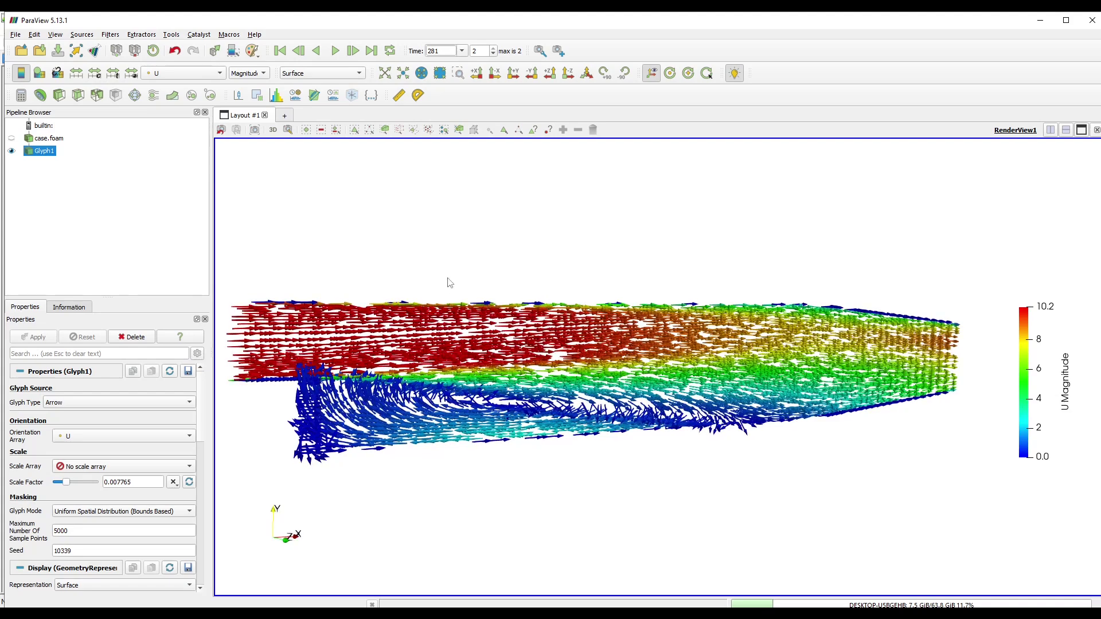
pyautogui.moveTo(622, 492)
pyautogui.mouseDown()
pyautogui.moveTo(607, 508)
pyautogui.moveTo(632, 501)
pyautogui.mouseUp()
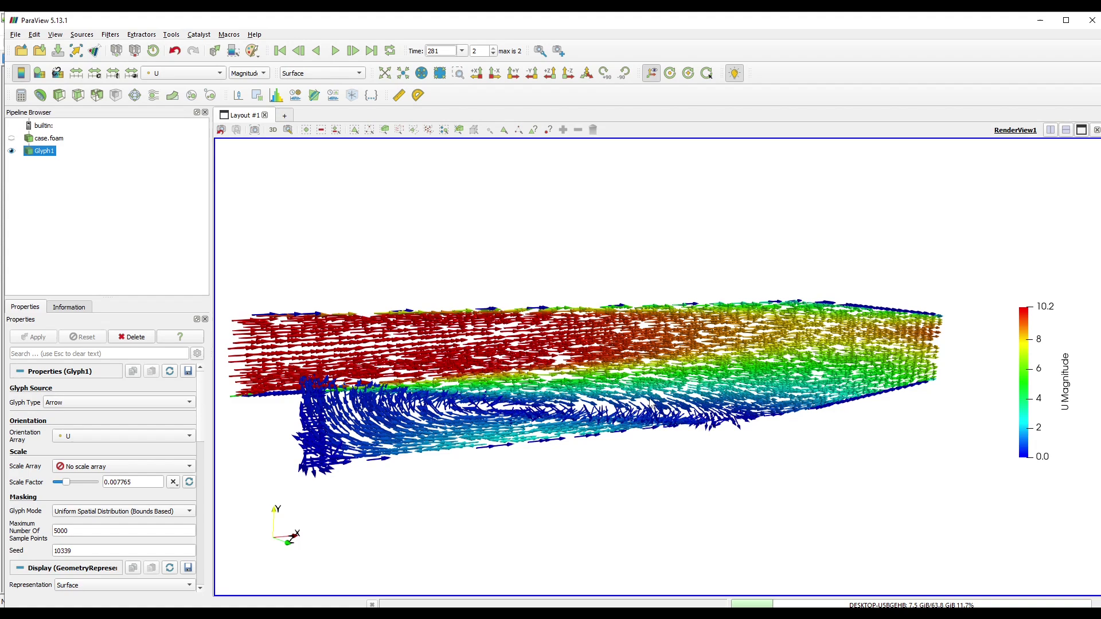
pyautogui.click(651, 406)
pyautogui.scroll(-4, 646, 422)
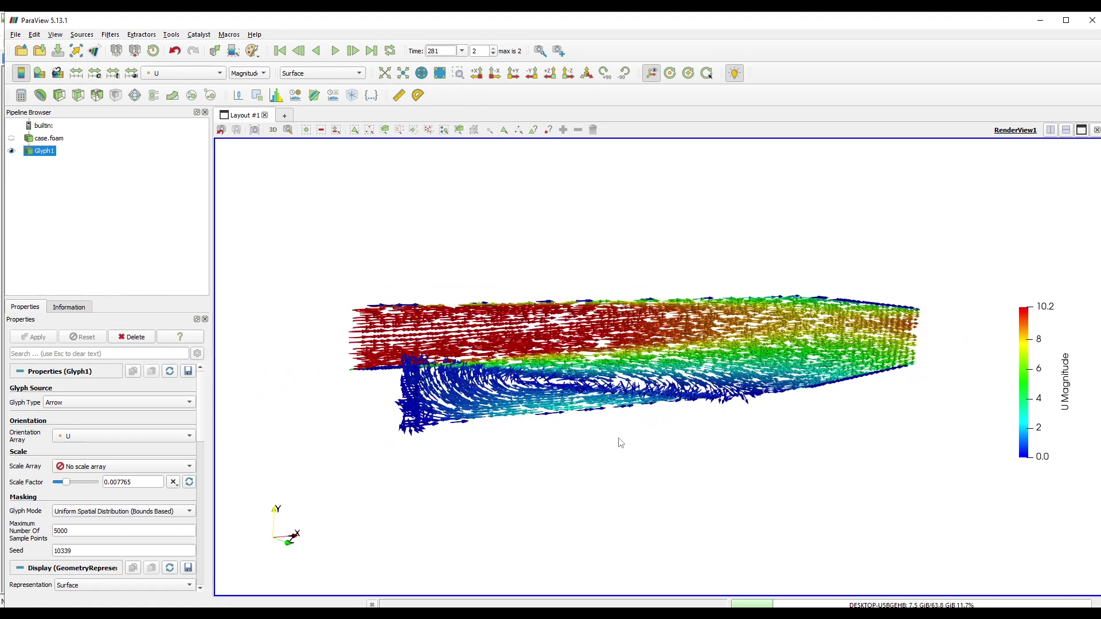